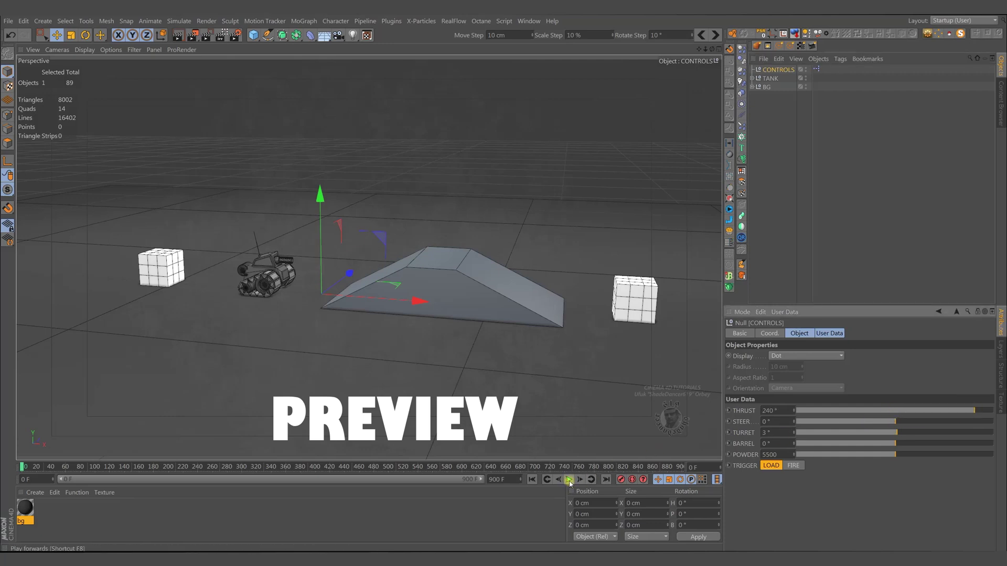
# Zero the thrust, swing the turret to -180°, raise the barrel and fire at the left cube stack.
pyautogui.click(895, 412)
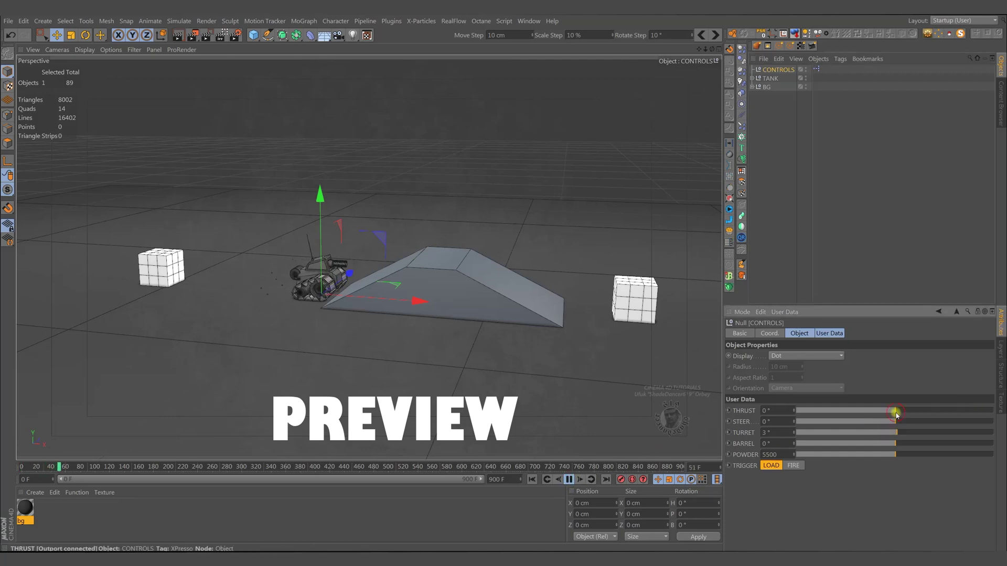
pyautogui.moveTo(897, 438)
pyautogui.mouseDown()
pyautogui.moveTo(796, 433)
pyautogui.moveTo(908, 443)
pyautogui.mouseUp()
pyautogui.click(792, 467)
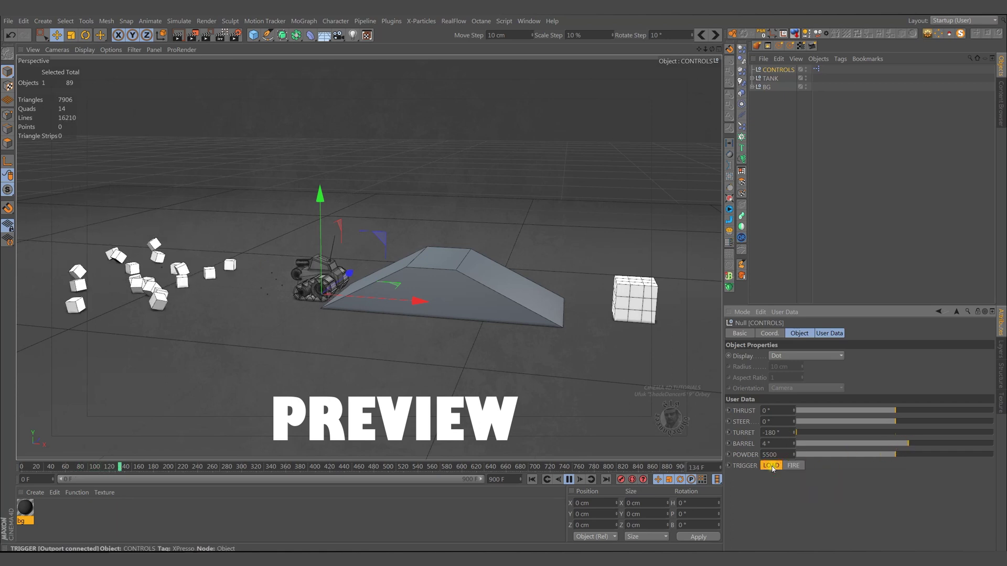
pyautogui.moveTo(911, 446)
pyautogui.mouseDown()
pyautogui.moveTo(927, 445)
pyautogui.moveTo(895, 444)
pyautogui.mouseUp()
pyautogui.click(791, 465)
# Drive the tank forward, face the turret forward and fire at the right stack, reloading between shots.
pyautogui.moveTo(967, 410); pyautogui.dragTo(991, 410)
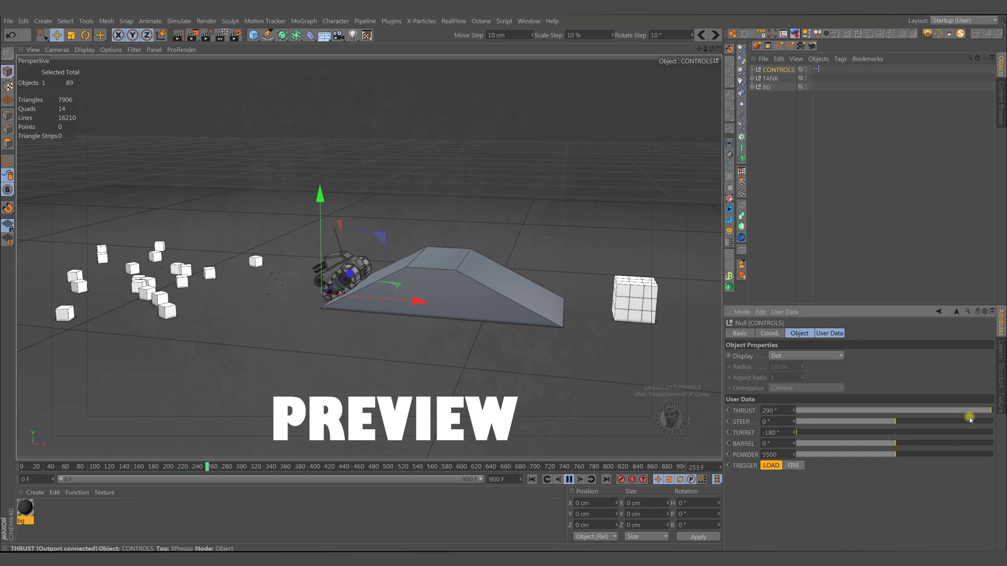
pyautogui.moveTo(909, 411); pyautogui.dragTo(965, 444)
pyautogui.click(898, 433)
pyautogui.click(793, 465)
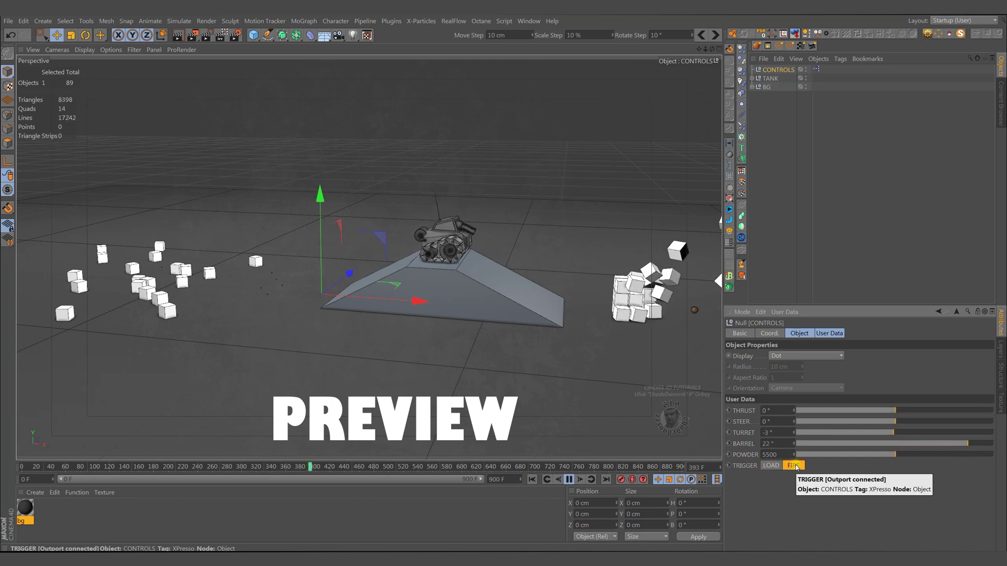
pyautogui.click(981, 411)
pyautogui.click(769, 465)
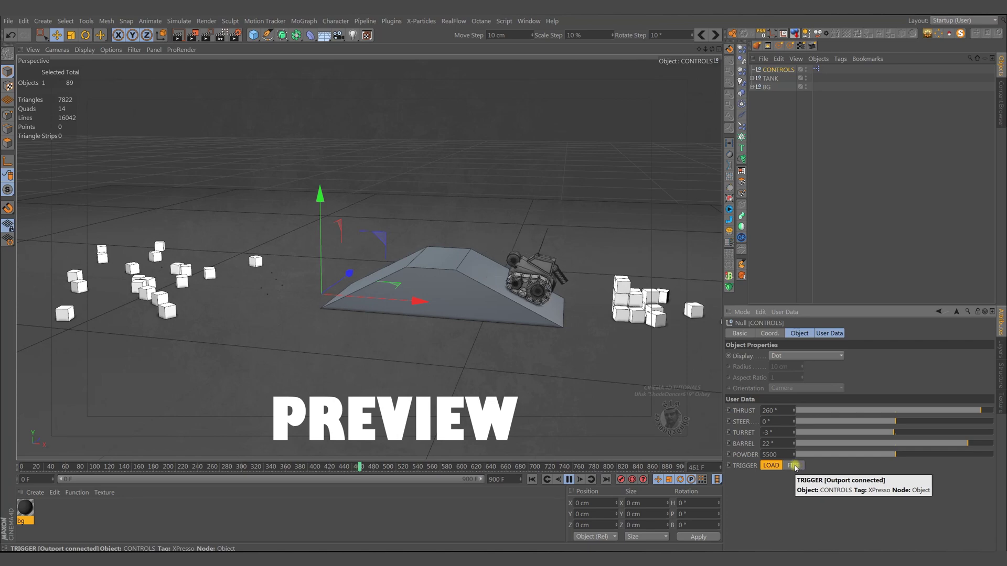
pyautogui.click(793, 465)
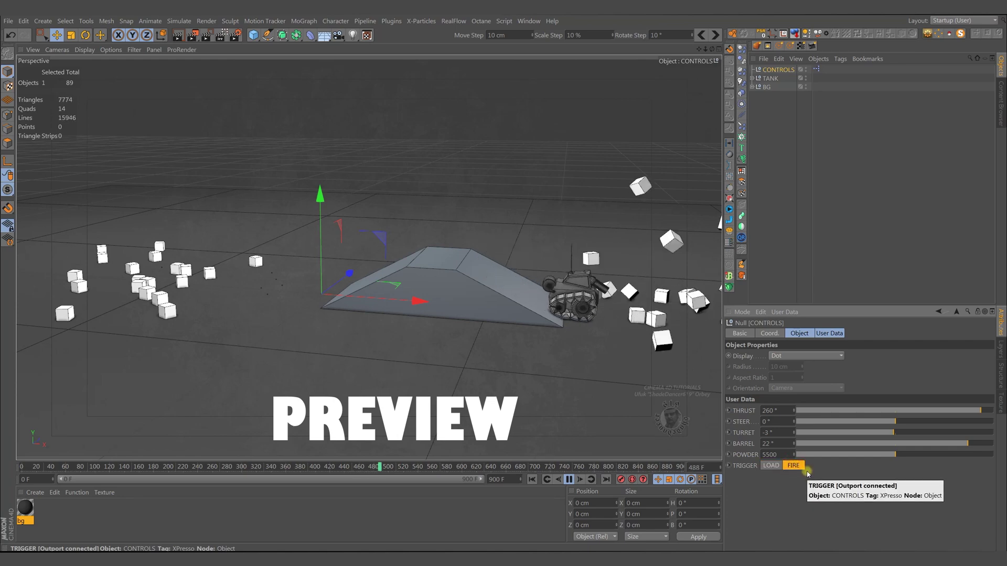
pyautogui.click(771, 465)
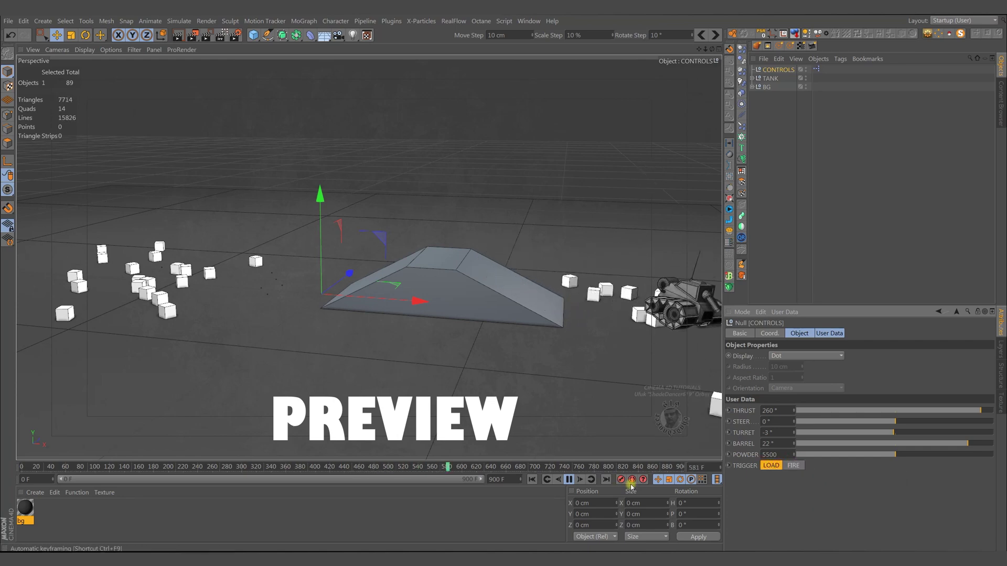
# Rewind to frame 0, set TURRET to 89° and THRUST to 190, then replay and fire ahead.
pyautogui.press('F8')
pyautogui.hotkey('shift', 'f')
pyautogui.moveTo(895, 432); pyautogui.dragTo(945, 435)
pyautogui.moveTo(895, 410); pyautogui.dragTo(957, 410)
pyautogui.press('F8')
pyautogui.click(792, 466)
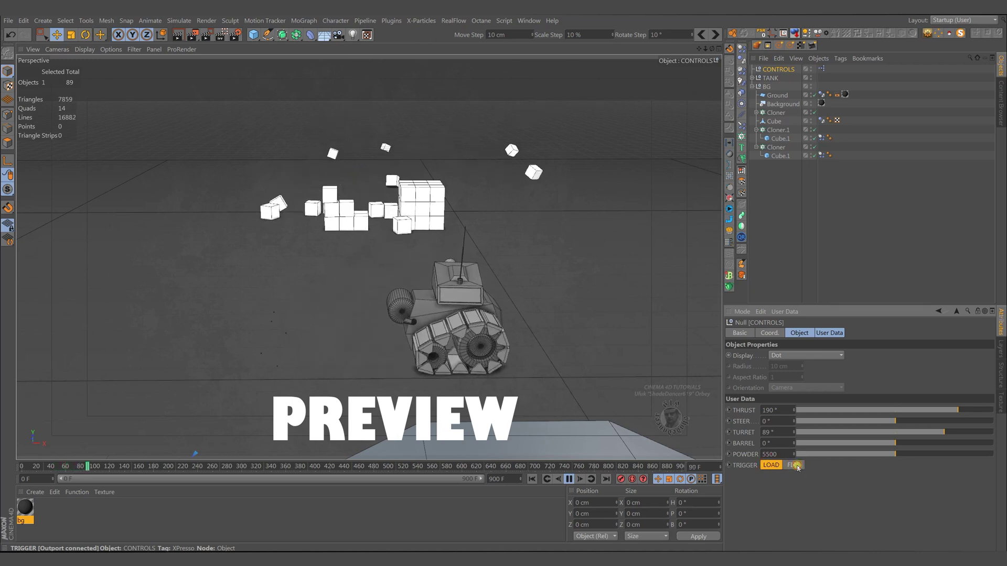
# Reload the gun, replay the simulation from the start, and steer the tank before straightening it.
pyautogui.click(771, 465)
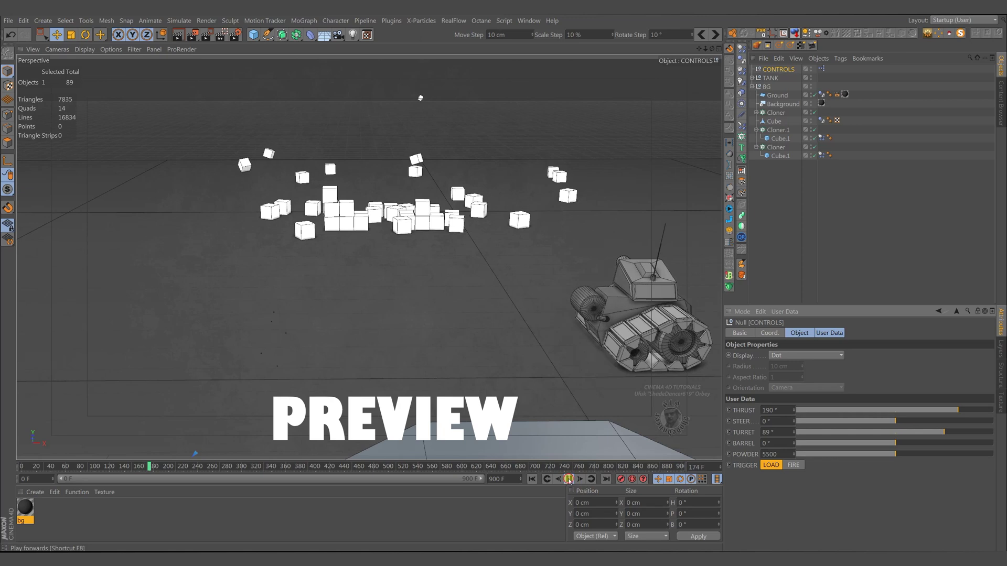
pyautogui.click(533, 479)
pyautogui.click(568, 478)
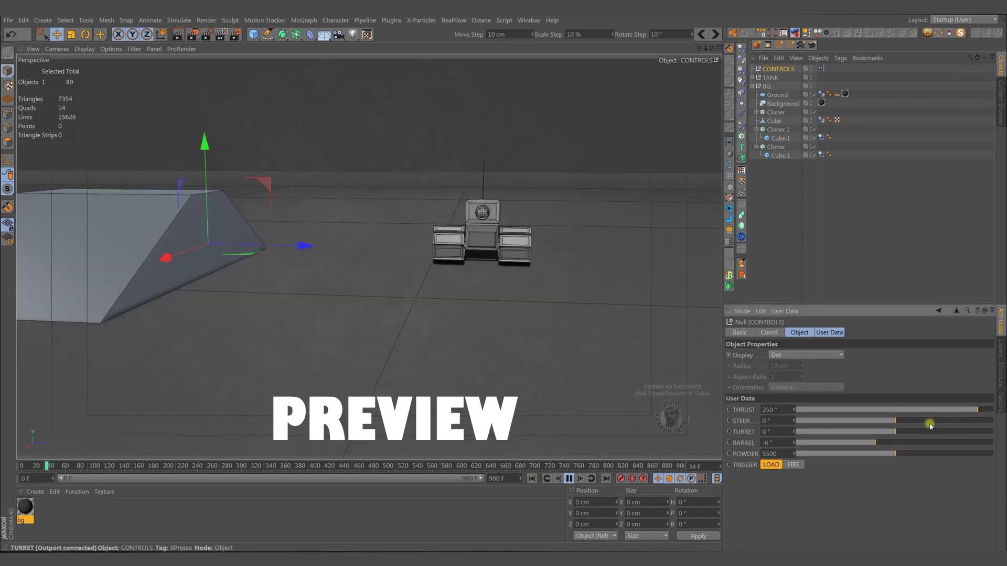
pyautogui.moveTo(949, 419); pyautogui.dragTo(895, 420)
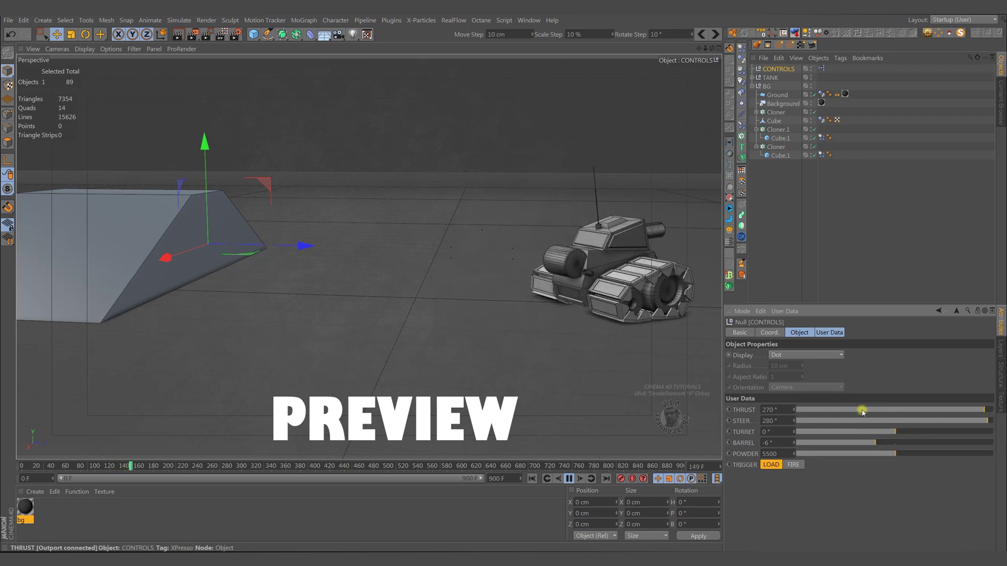
pyautogui.click(895, 420)
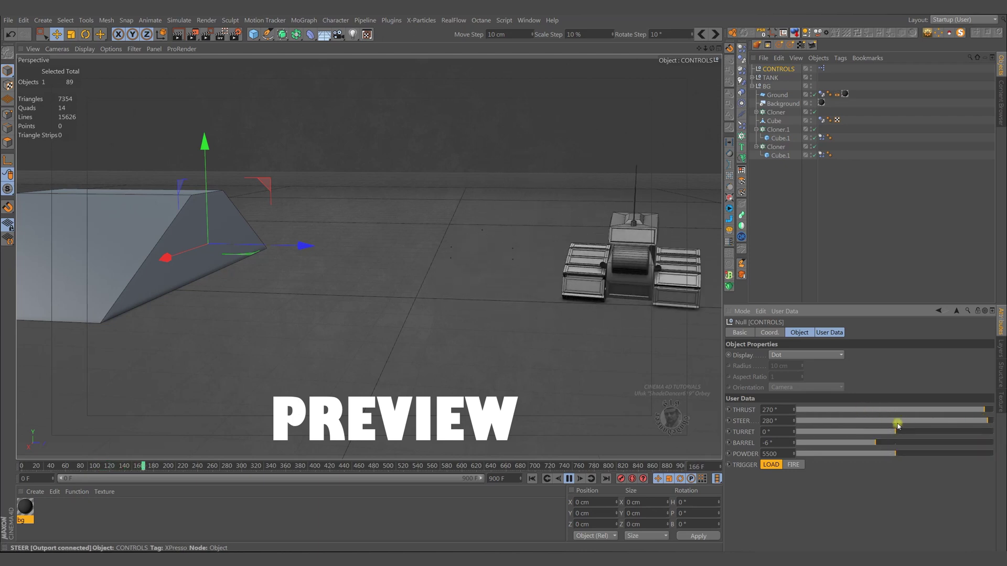
# Reverse and steer both ways, drive at full thrust, then stop, turn the turret to about -6° and fire.
pyautogui.click(810, 412)
pyautogui.click(810, 421)
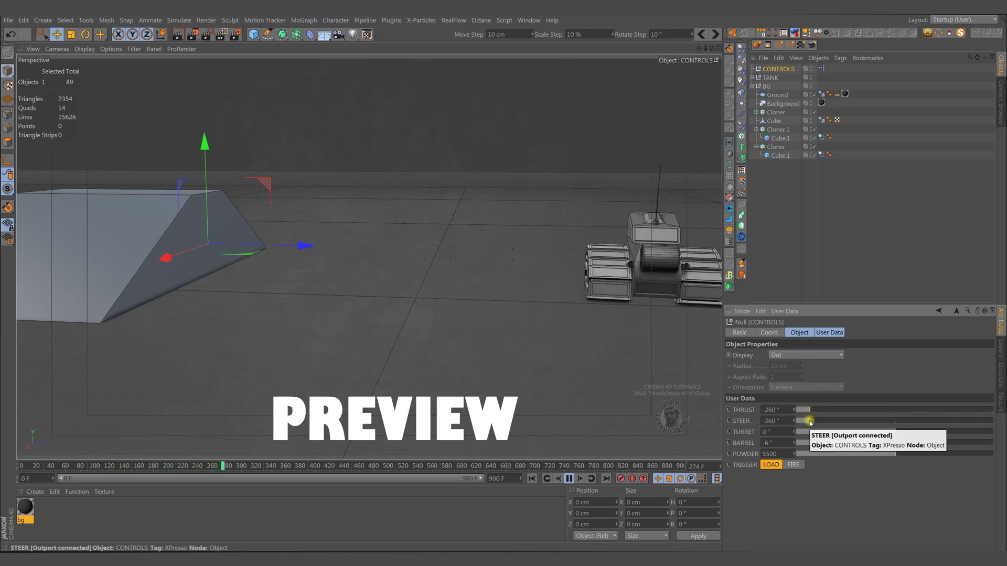
pyautogui.click(986, 421)
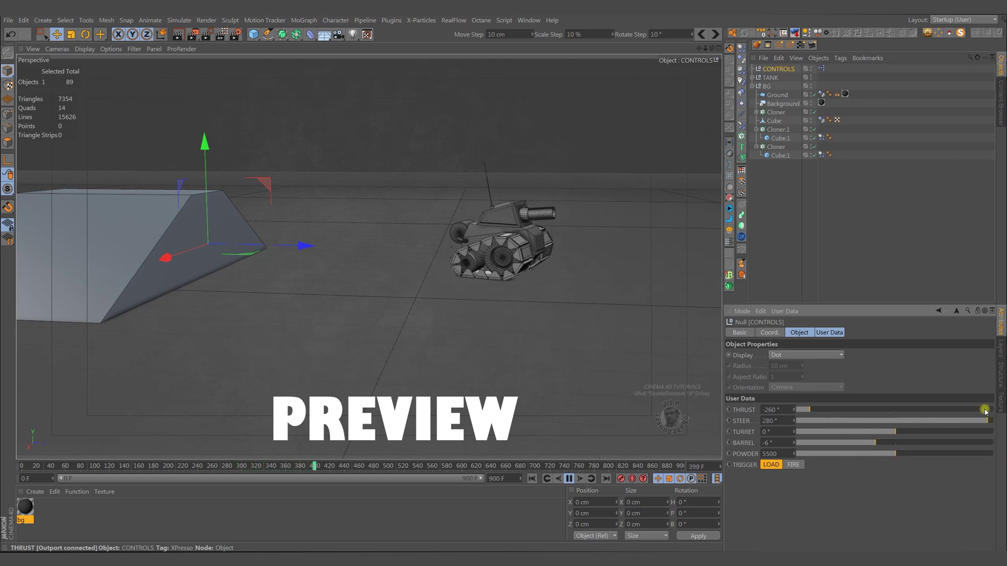
pyautogui.click(985, 411)
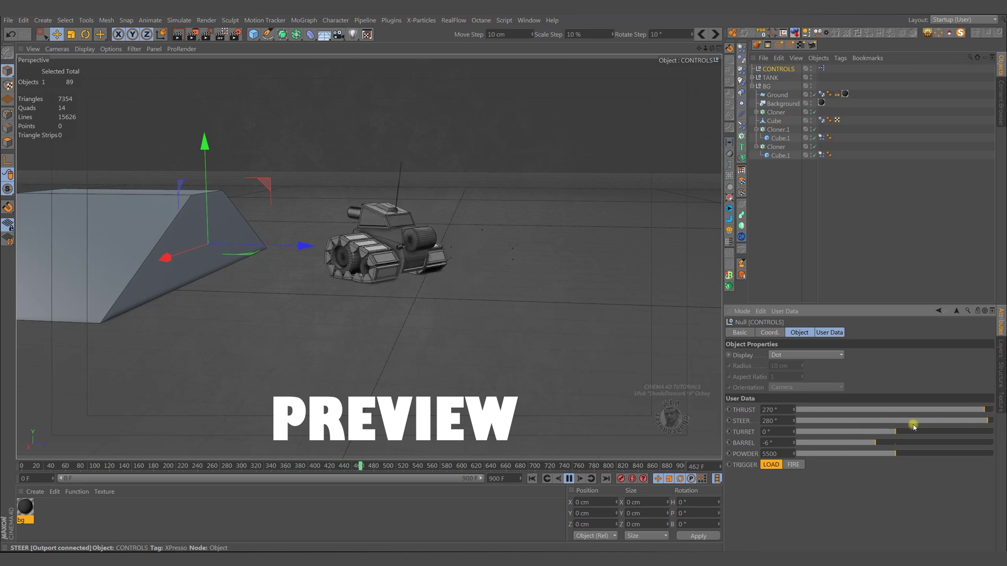
pyautogui.click(895, 421)
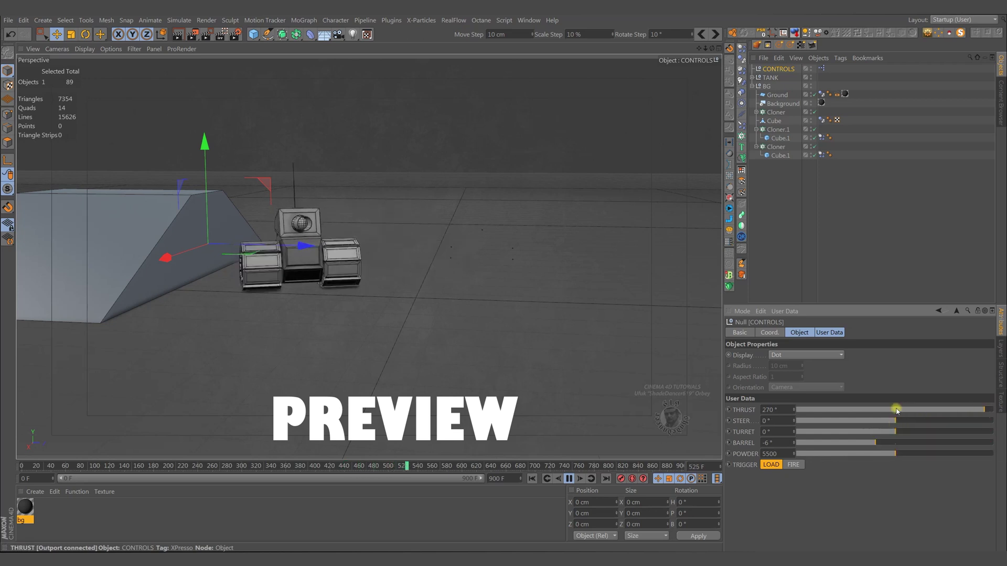
pyautogui.click(895, 411)
pyautogui.click(891, 432)
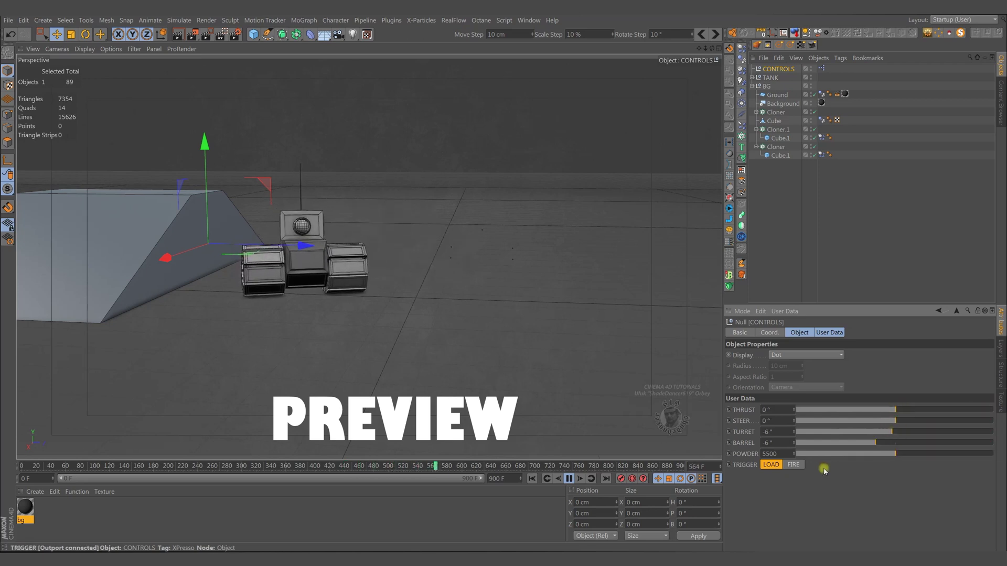
pyautogui.click(795, 464)
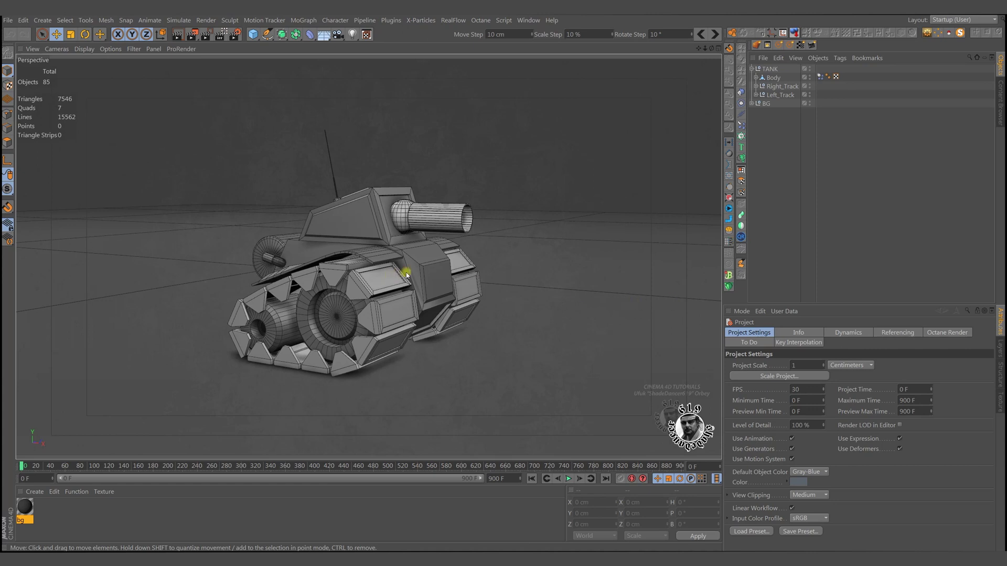
# Expand Right_Track, Left_Track and the RR, RF, LR and LF wheel groups in the Object Manager.
pyautogui.keyDown('alt'); pyautogui.moveTo(388, 275); pyautogui.dragTo(362, 274); pyautogui.keyUp('alt')
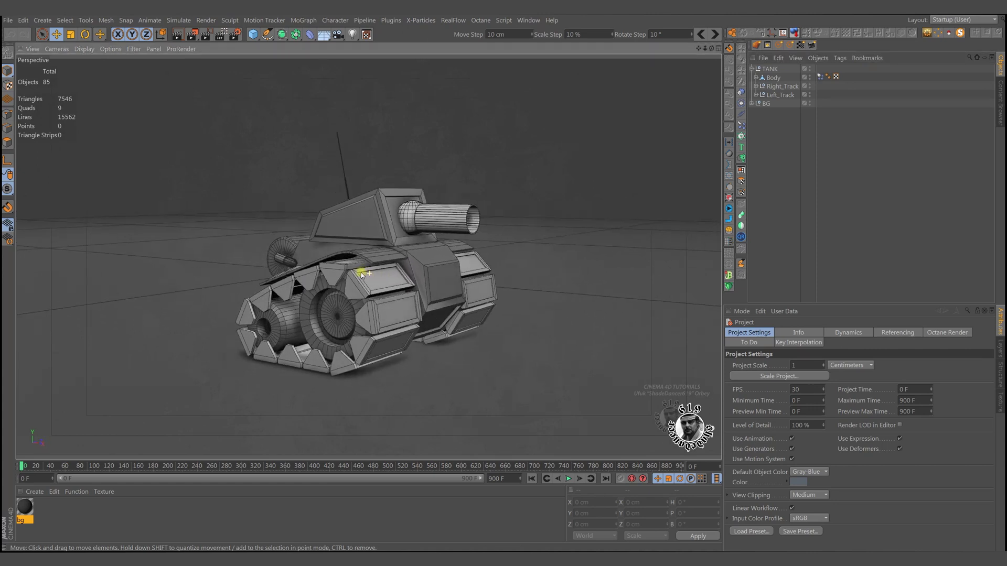
pyautogui.click(756, 86)
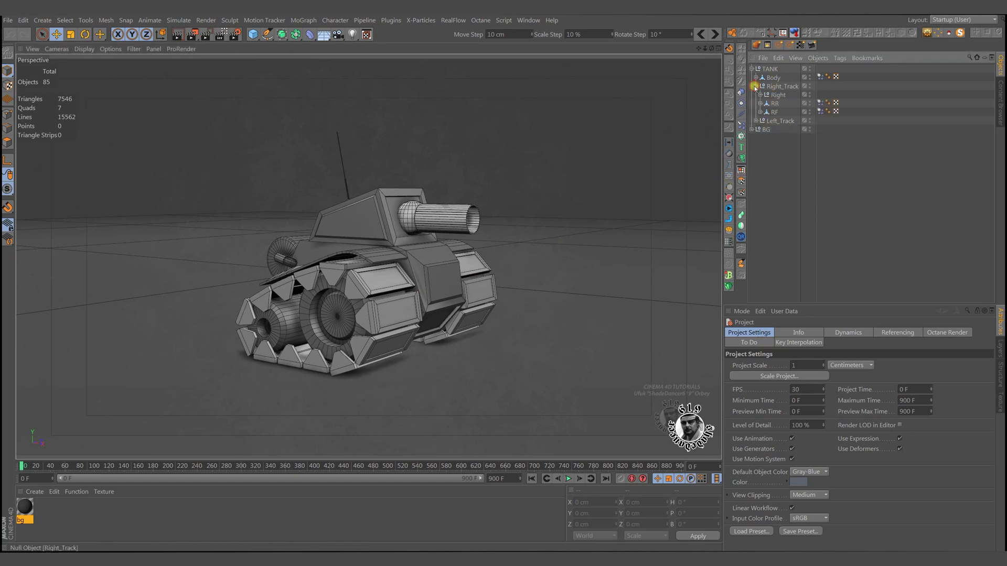
pyautogui.click(756, 121)
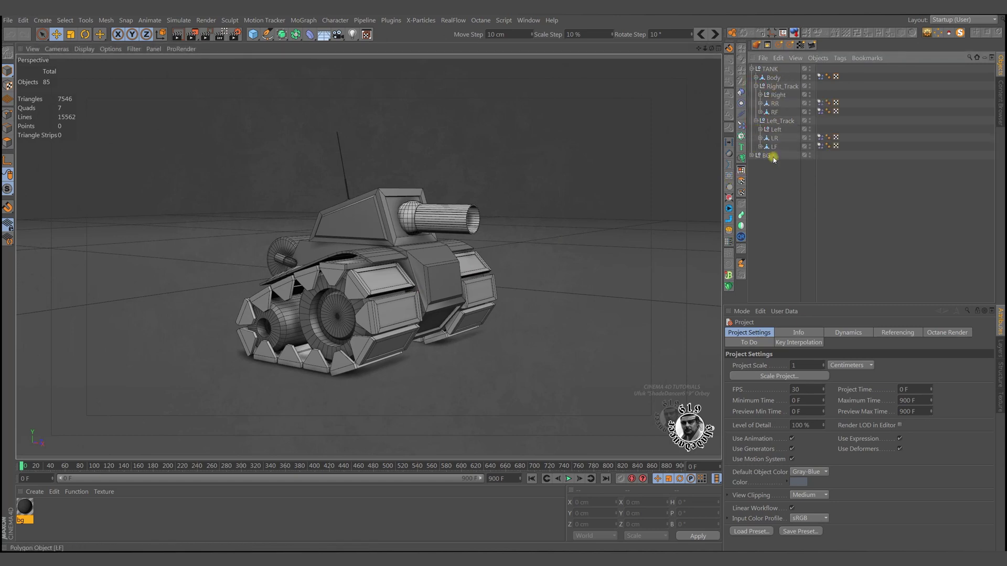
pyautogui.click(760, 103)
pyautogui.click(760, 129)
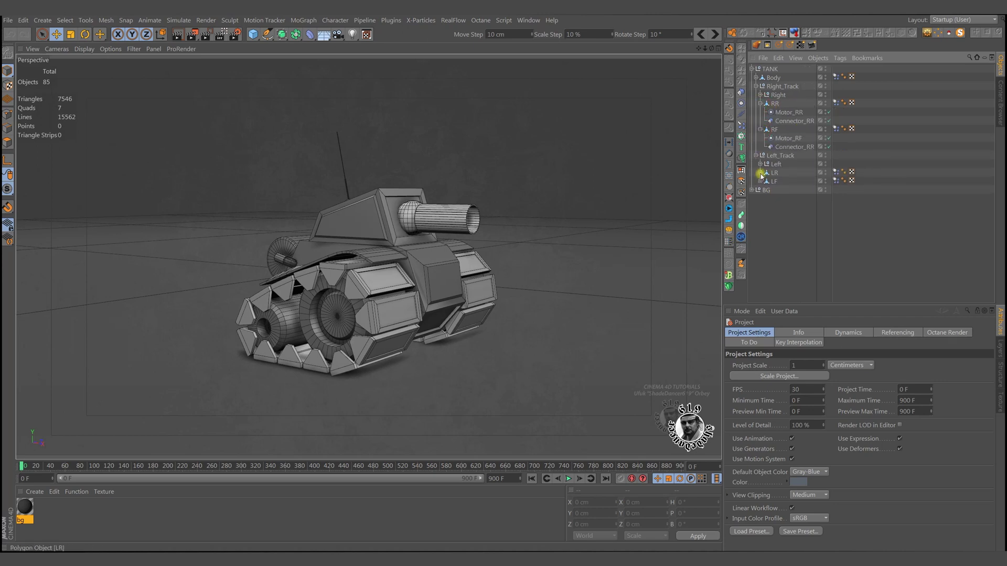
pyautogui.click(760, 173)
pyautogui.click(760, 199)
# Inspect the Left and Right track link lists, then collapse both track groups.
pyautogui.click(760, 165)
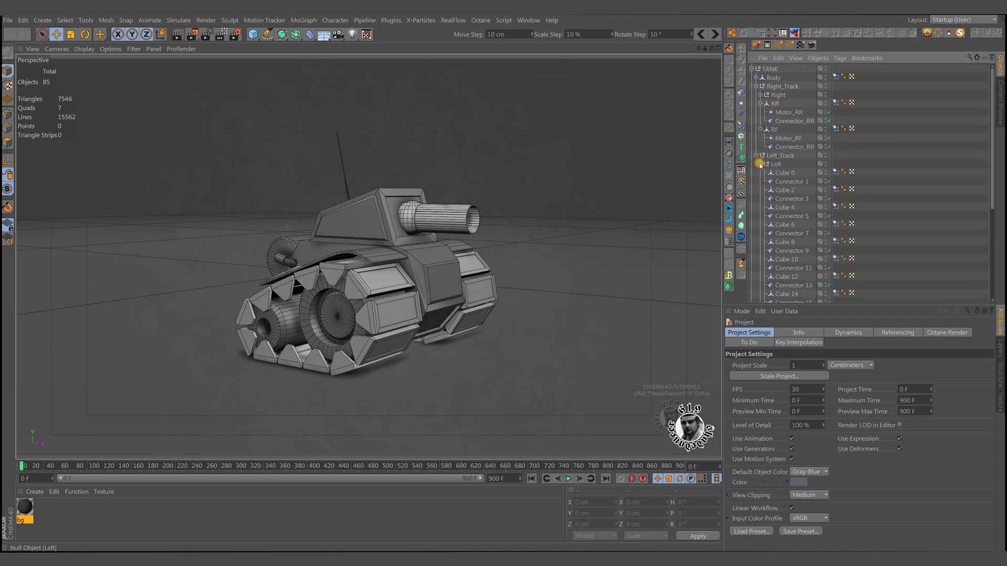
pyautogui.click(760, 165)
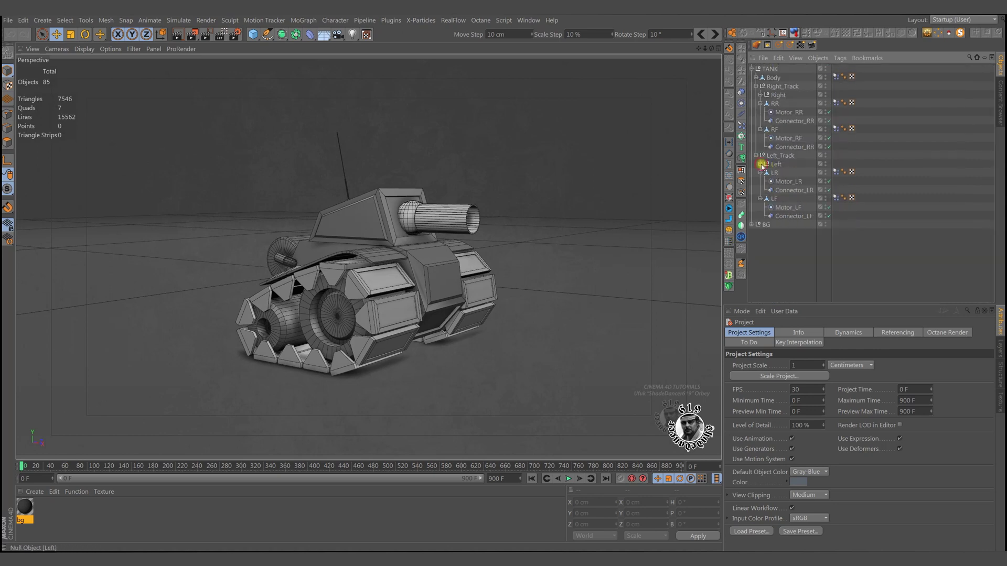
pyautogui.click(760, 95)
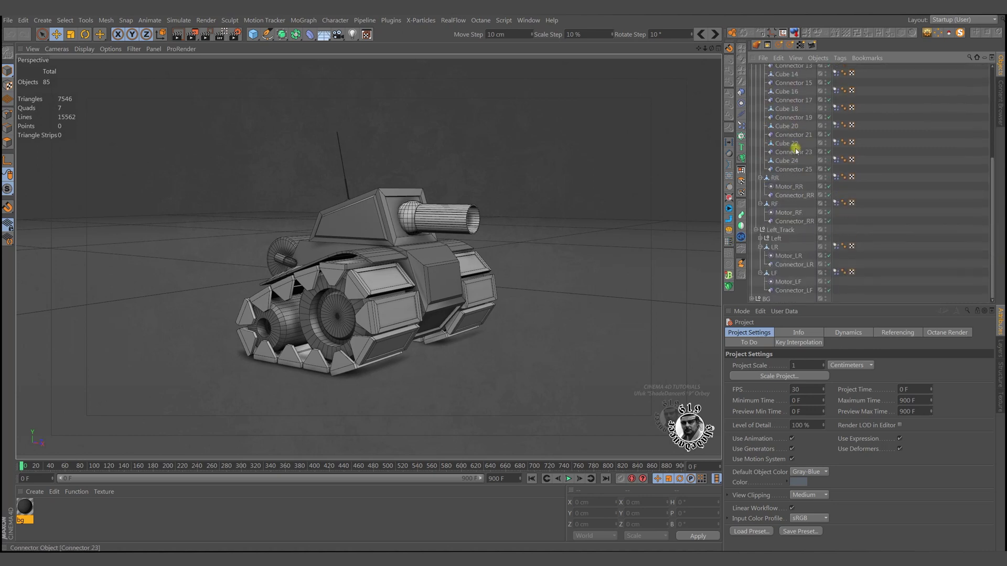
pyautogui.click(760, 95)
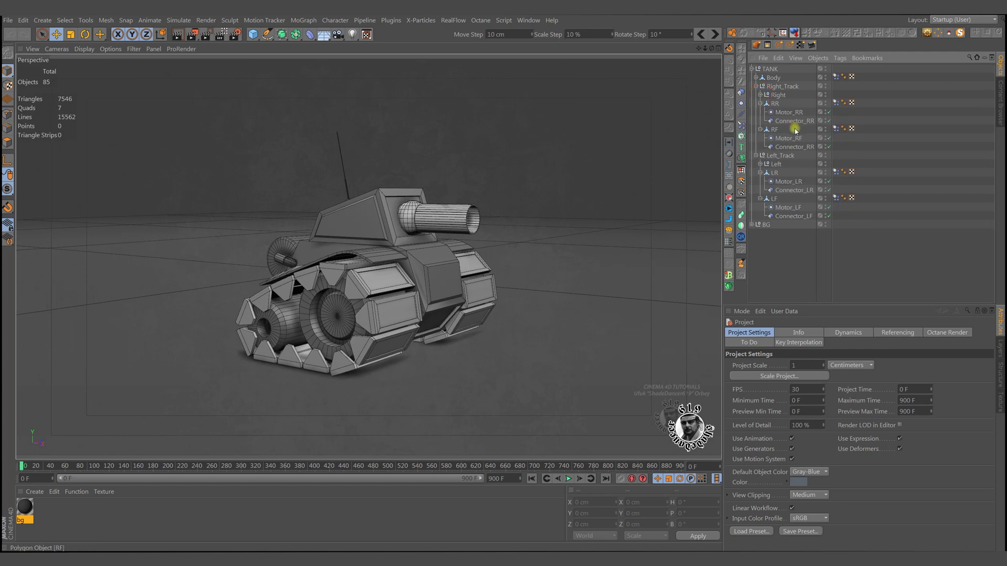
pyautogui.click(756, 87)
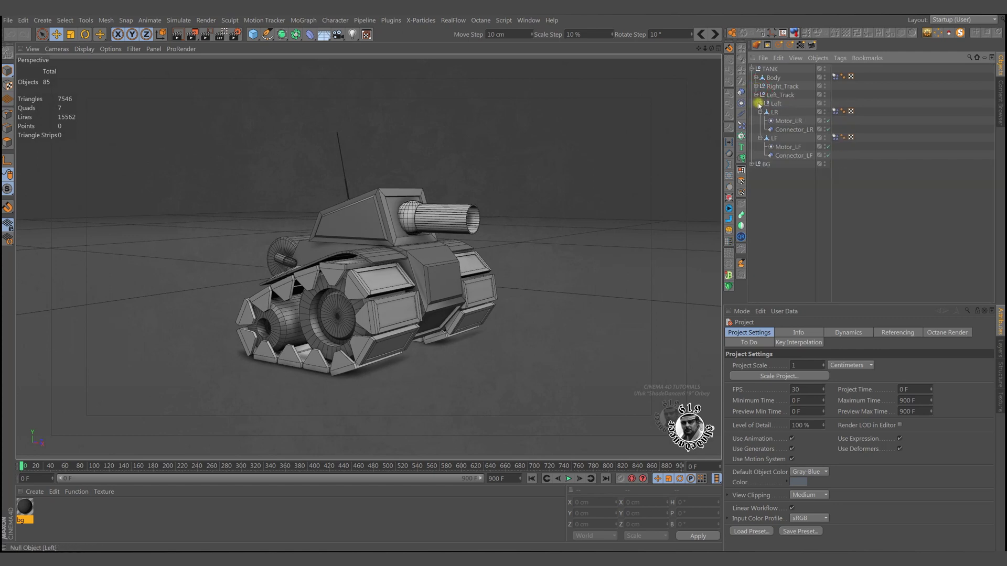
pyautogui.click(756, 95)
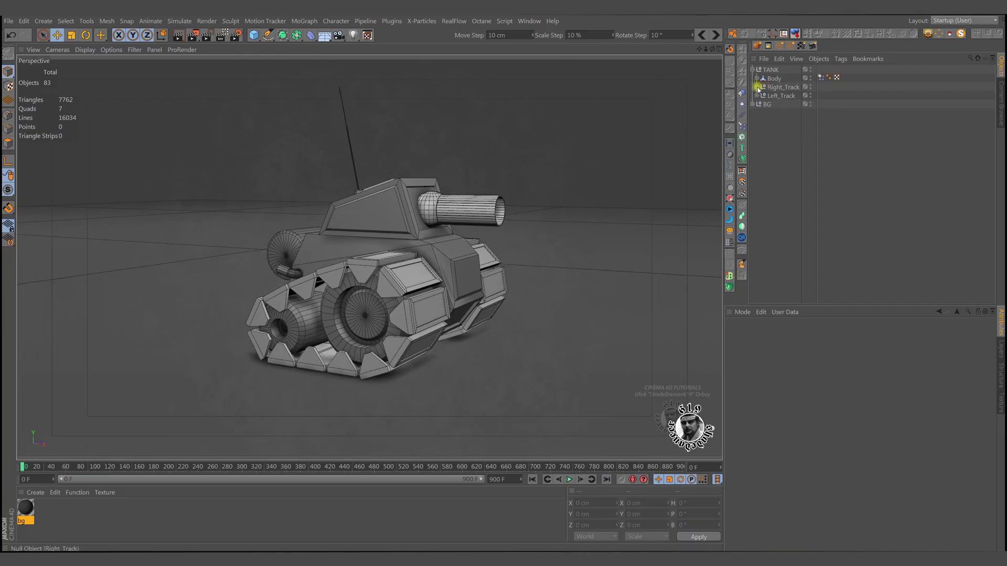
# Re-expand both tracks and reveal the motor and connector inside LR, LF, RR and RF.
pyautogui.click(757, 87)
pyautogui.click(757, 122)
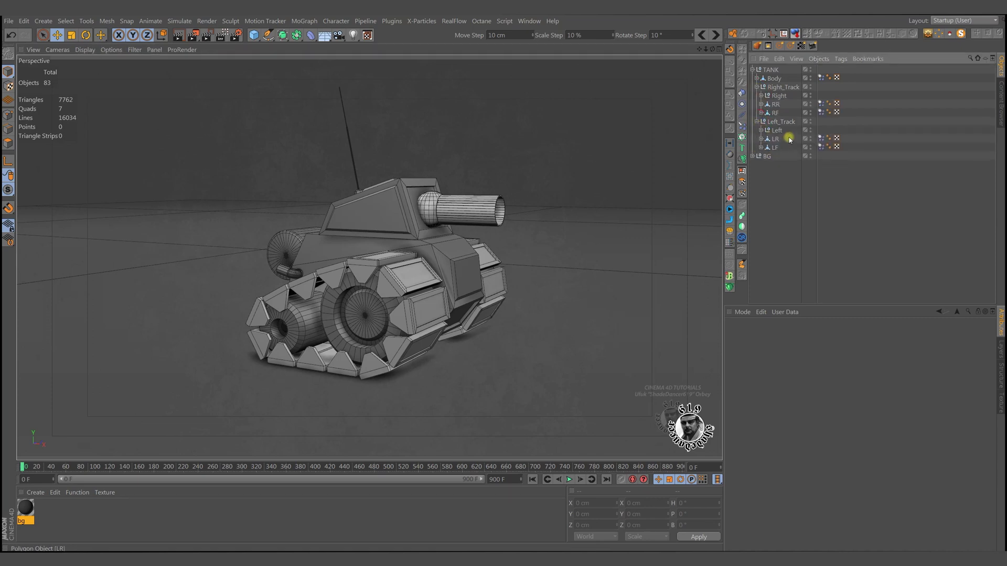
pyautogui.click(761, 139)
pyautogui.click(760, 165)
pyautogui.click(761, 105)
pyautogui.click(761, 130)
# Select all eight motors and connectors, test-move them upward, undo the move and deselect.
pyautogui.moveTo(807, 104); pyautogui.dragTo(794, 229)
pyautogui.moveTo(384, 206); pyautogui.dragTo(381, 104)
pyautogui.hotkey('ctrl', 'z')
pyautogui.click(792, 245)
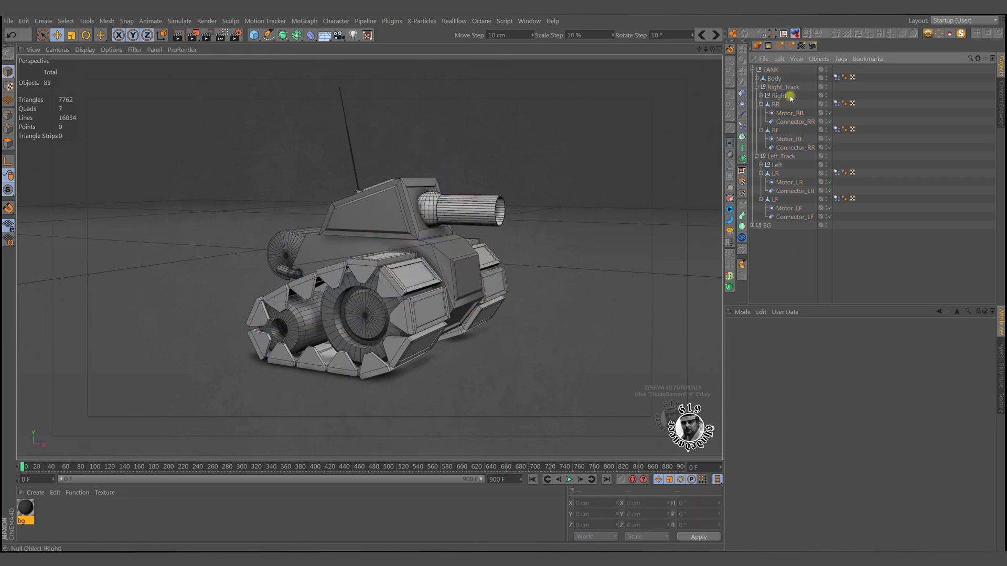
# Add a Null object from the primitives menu and rename it CONTROLS.
pyautogui.click(256, 36)
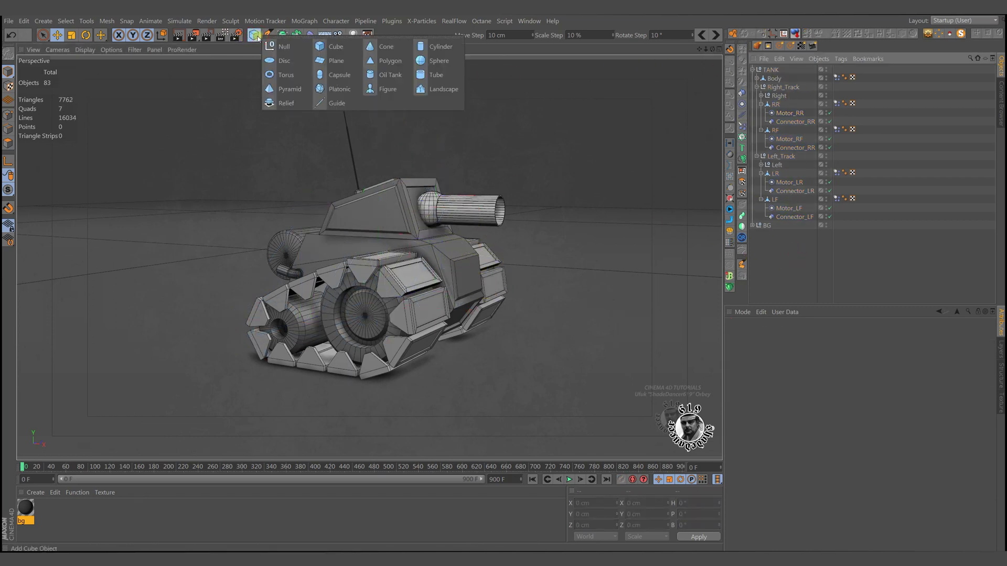
pyautogui.click(284, 46)
pyautogui.doubleClick(768, 70)
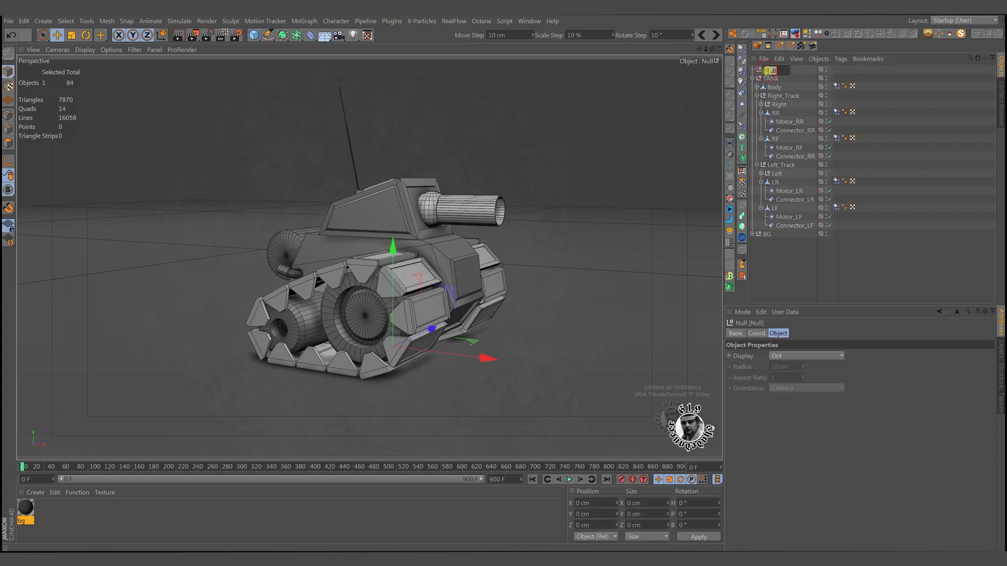
pyautogui.write('CONTRO')
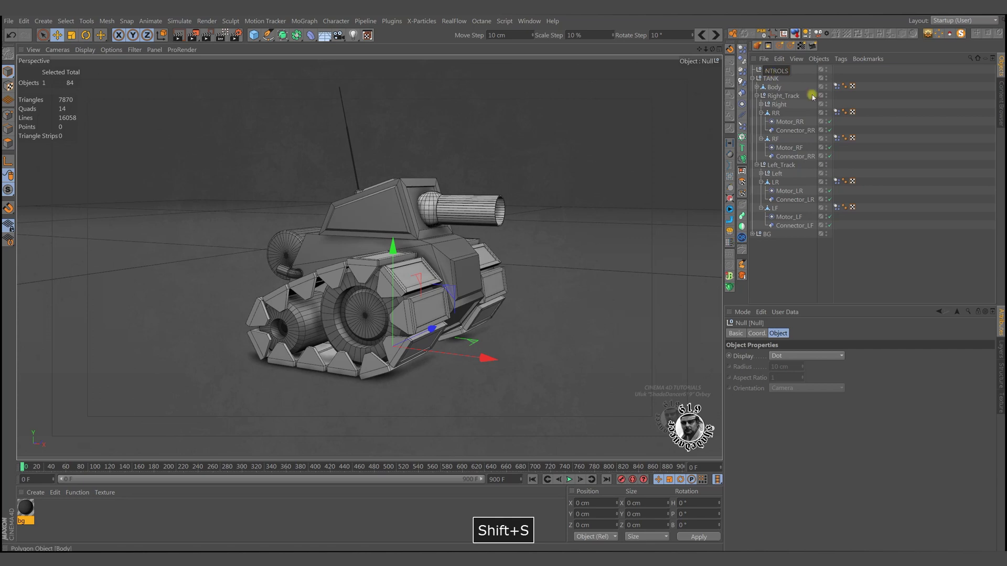
pyautogui.write('LS')
pyautogui.press('Return')
# Add a THRUST user-data entry to CONTROLS as a Float Slider measured in degrees.
pyautogui.click(790, 313)
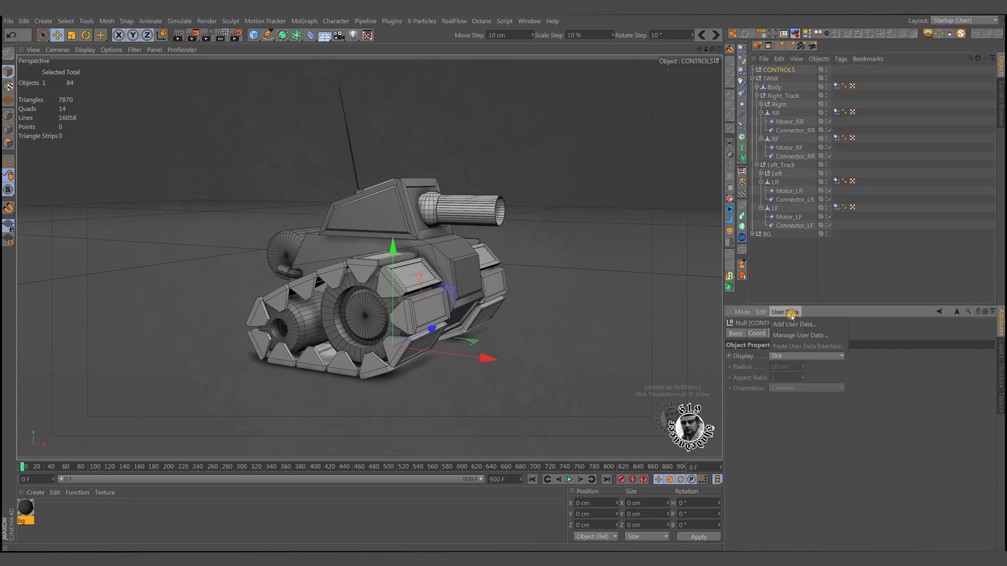
pyautogui.click(792, 324)
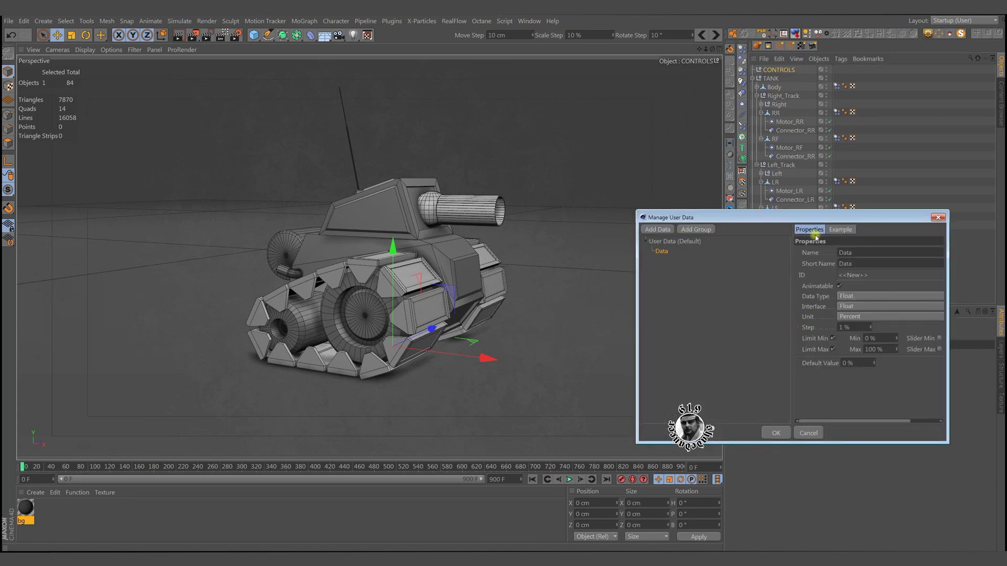
pyautogui.moveTo(803, 217); pyautogui.dragTo(646, 187)
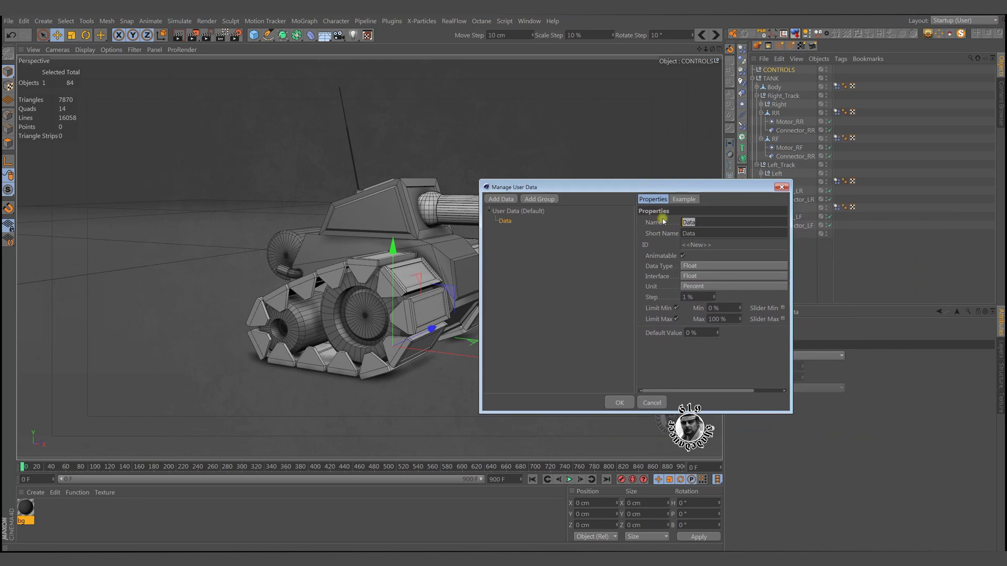
pyautogui.write('THR')
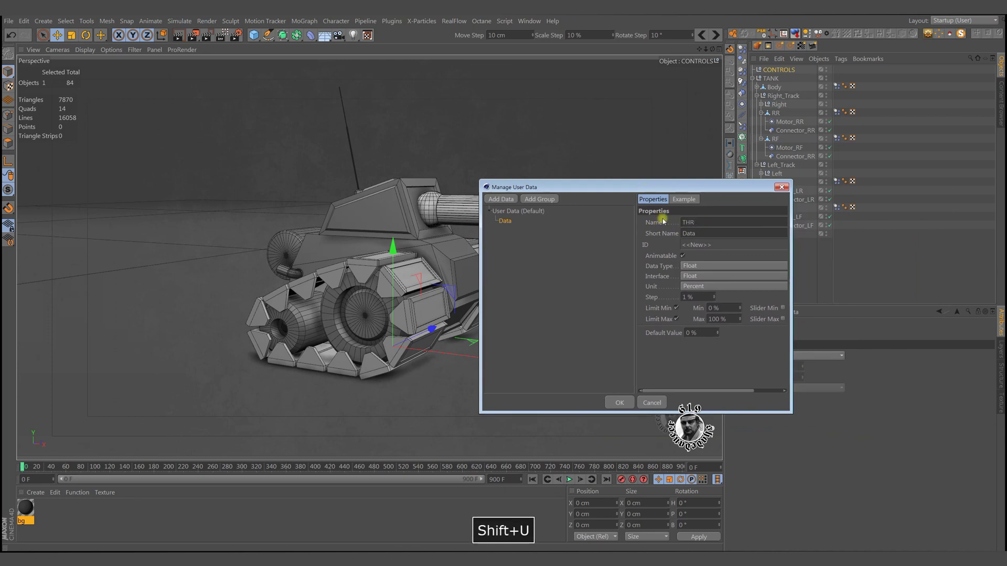
pyautogui.write('UST')
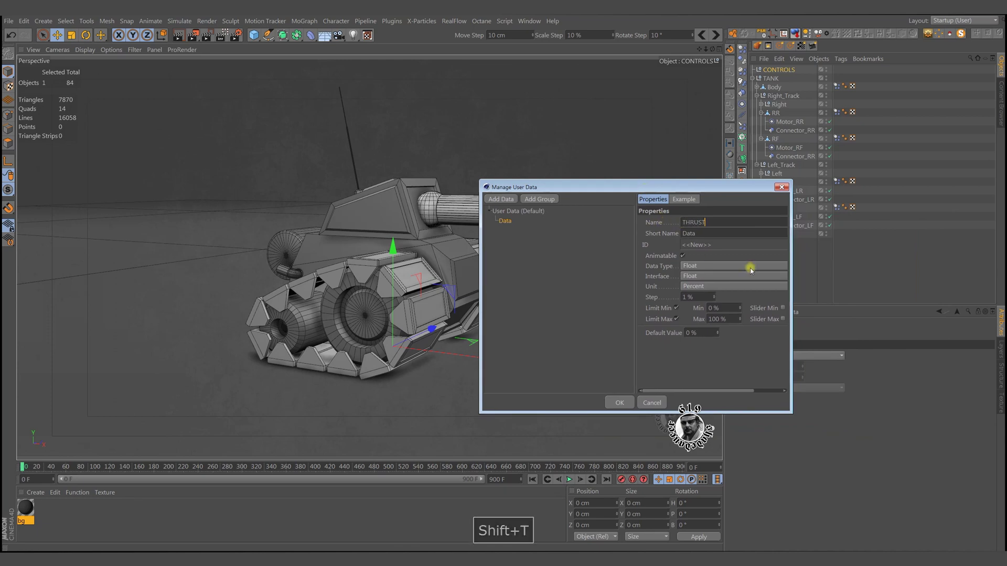
pyautogui.click(738, 257)
pyautogui.click(697, 277)
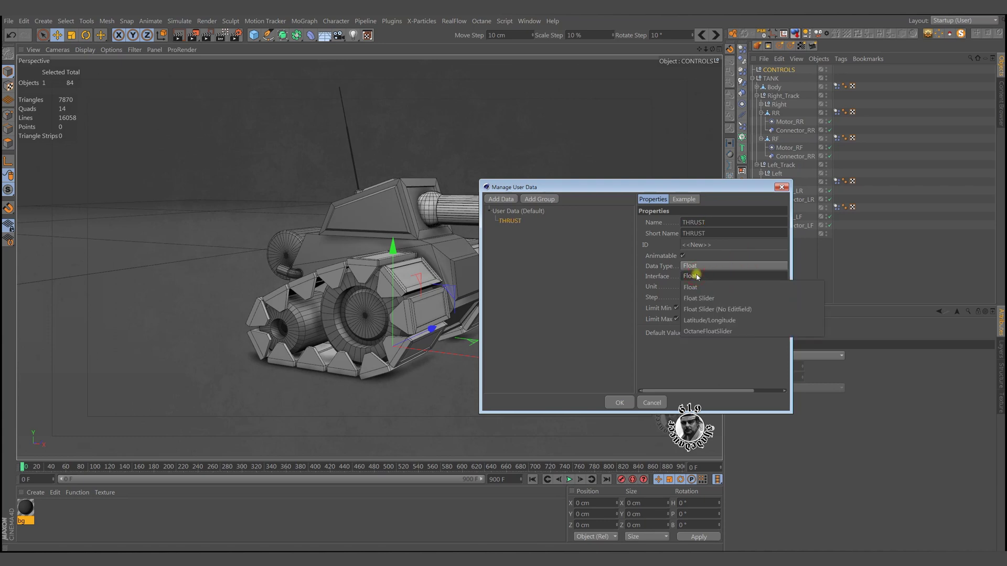
pyautogui.click(716, 297)
pyautogui.click(707, 287)
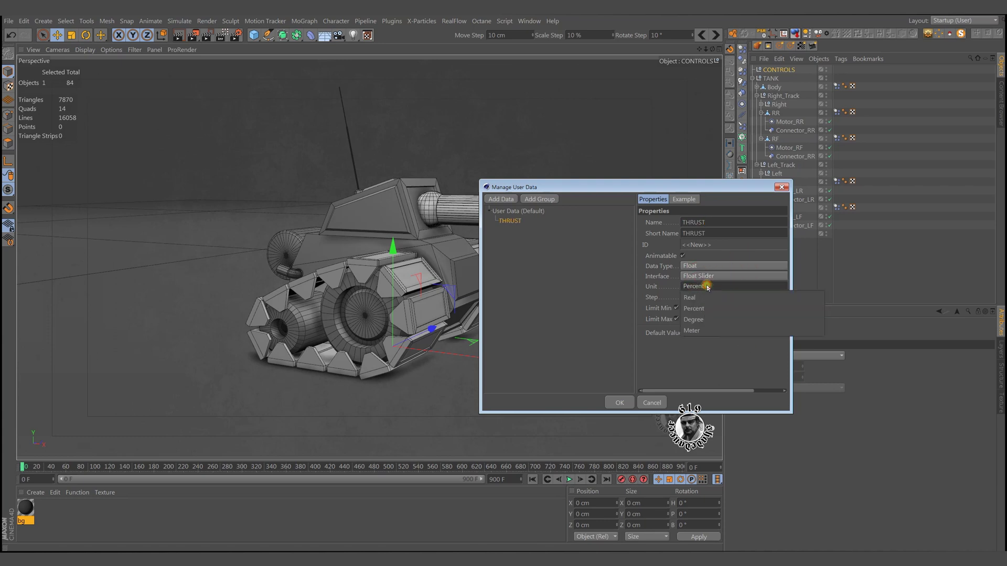
pyautogui.click(702, 322)
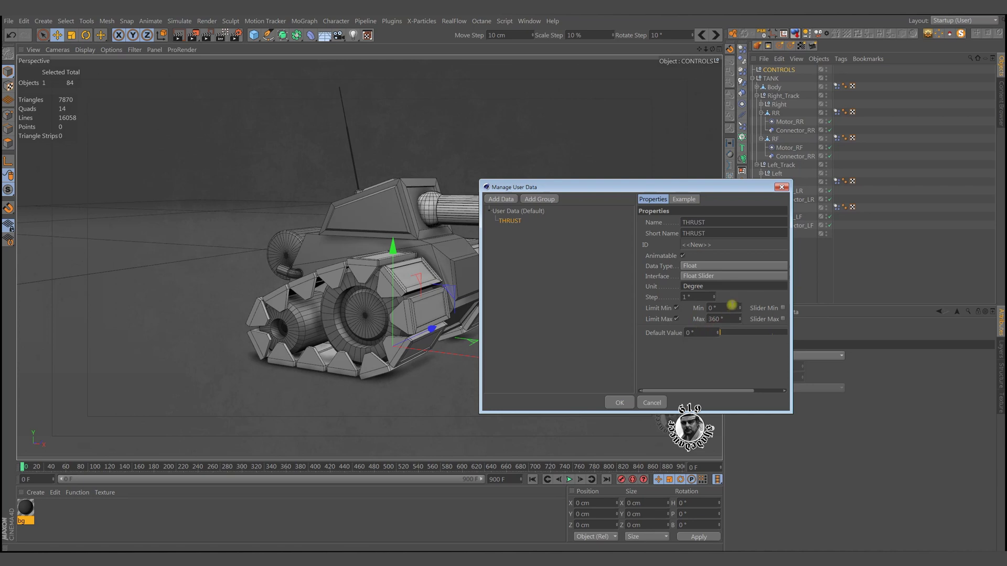
# Limit THRUST to -300° to 300° with a step of 10.
pyautogui.click(732, 307)
pyautogui.write('-30')
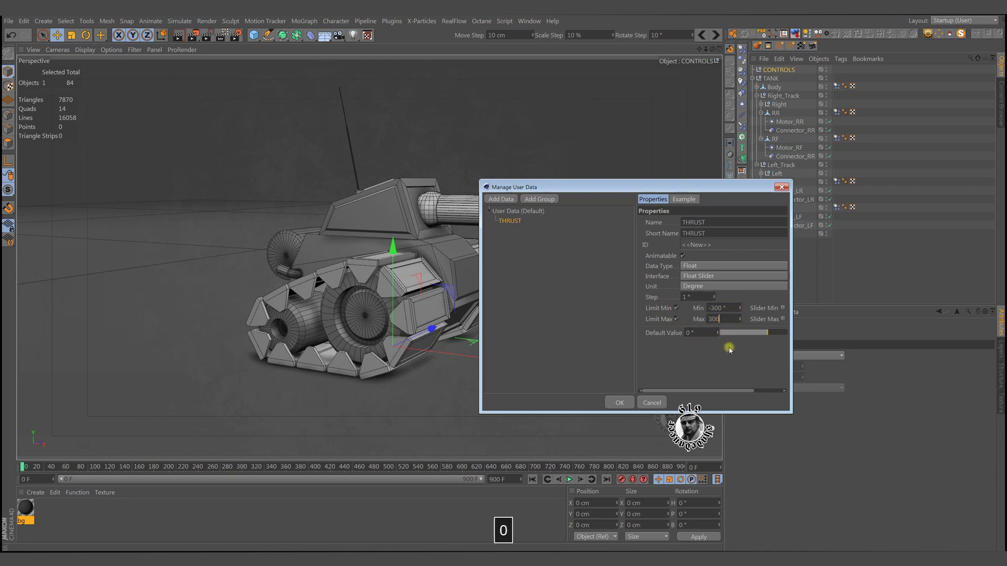
pyautogui.click(701, 297)
pyautogui.write('10')
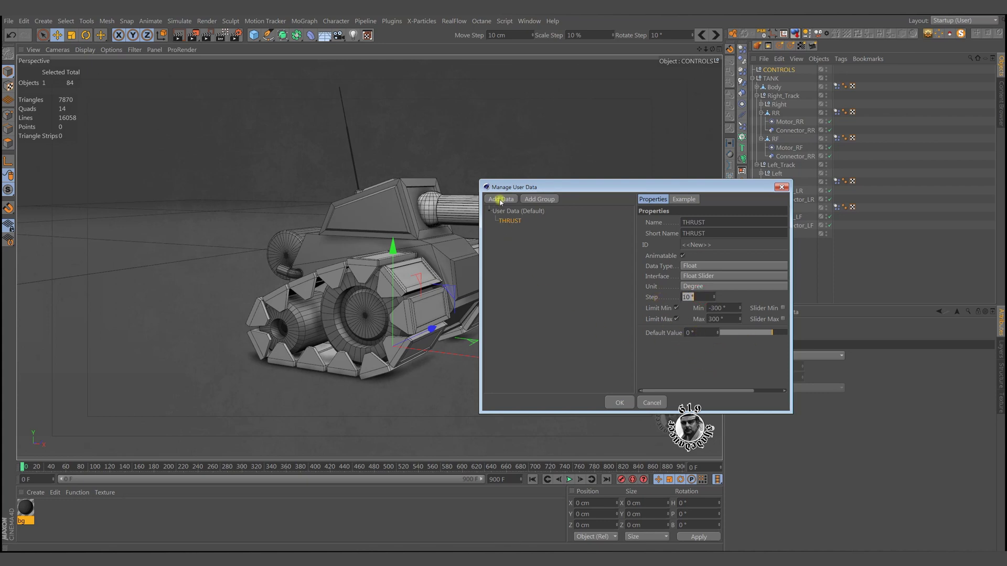
# Add a STEER degree Float Slider with a -300° minimum and apply both sliders.
pyautogui.click(500, 199)
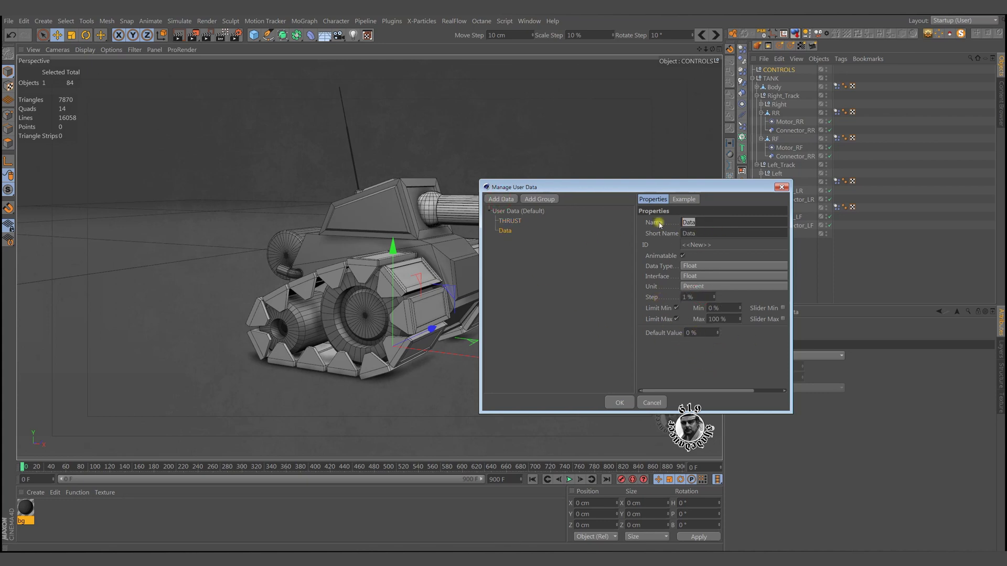
pyautogui.write('STEER')
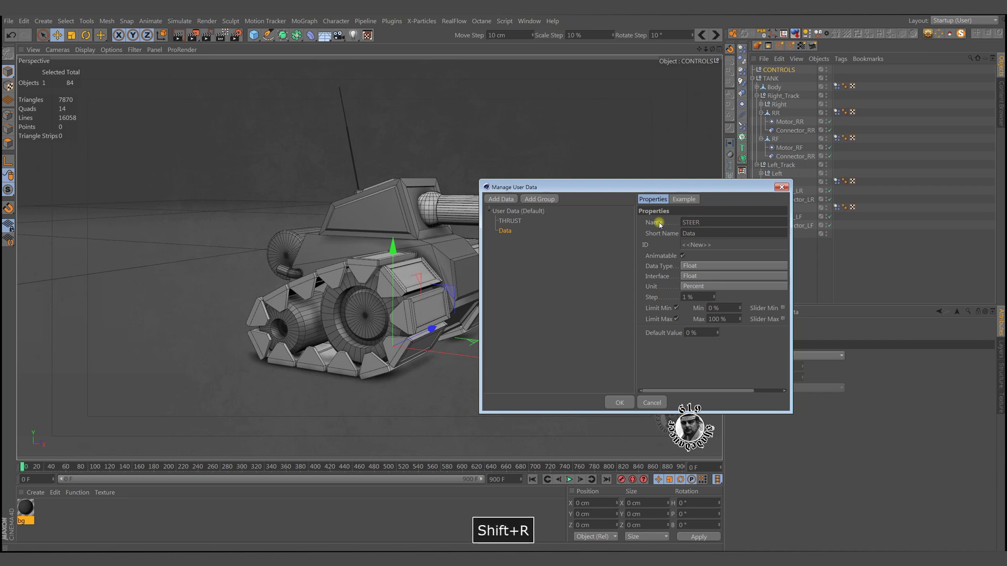
pyautogui.click(703, 276)
pyautogui.click(708, 301)
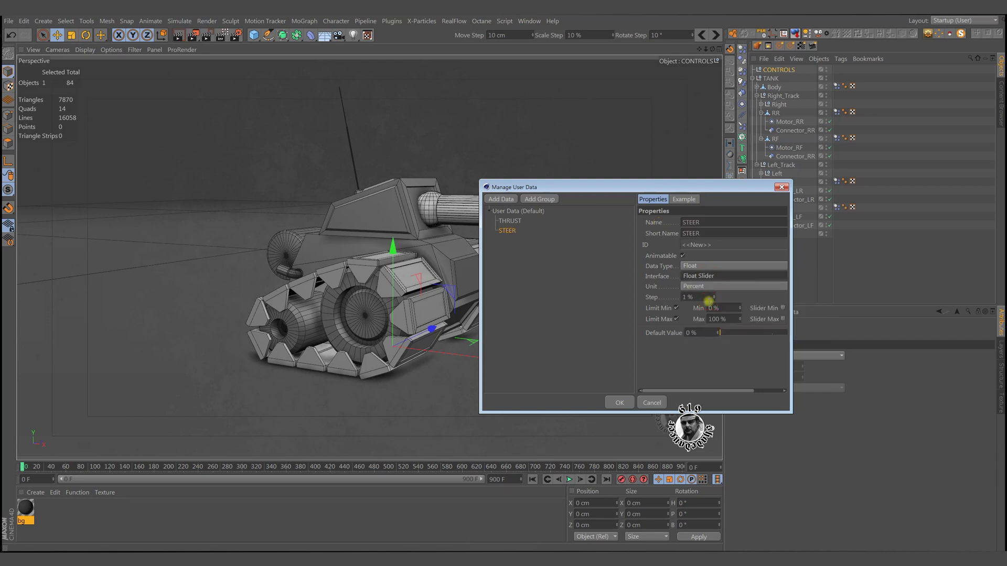
pyautogui.click(703, 287)
pyautogui.click(701, 319)
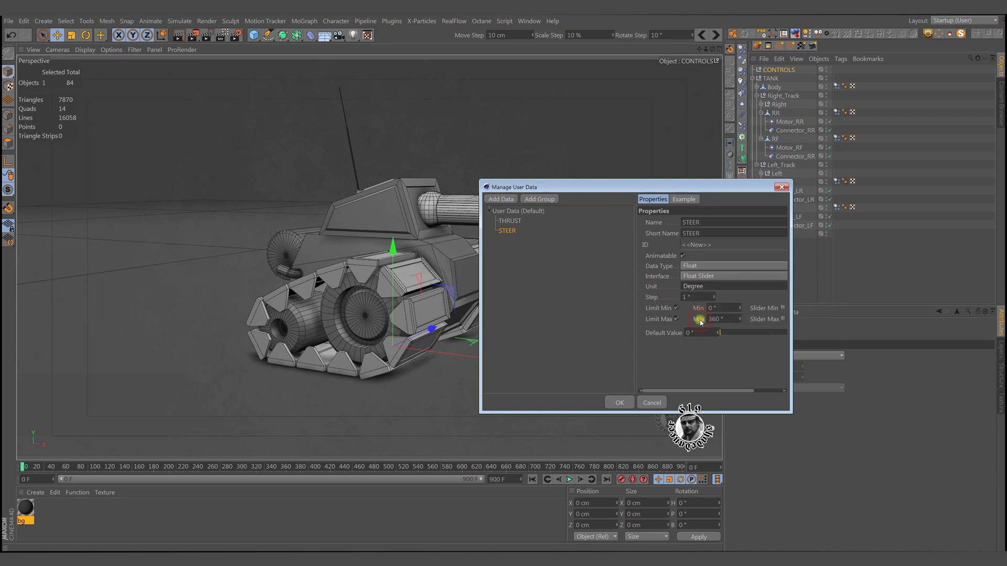
pyautogui.click(728, 308)
pyautogui.write('-30')
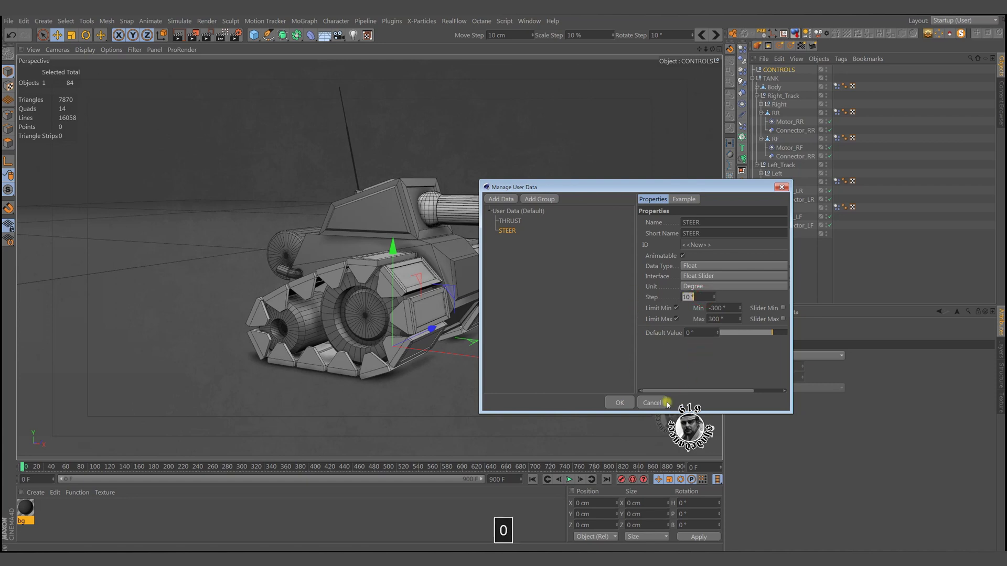
pyautogui.click(620, 403)
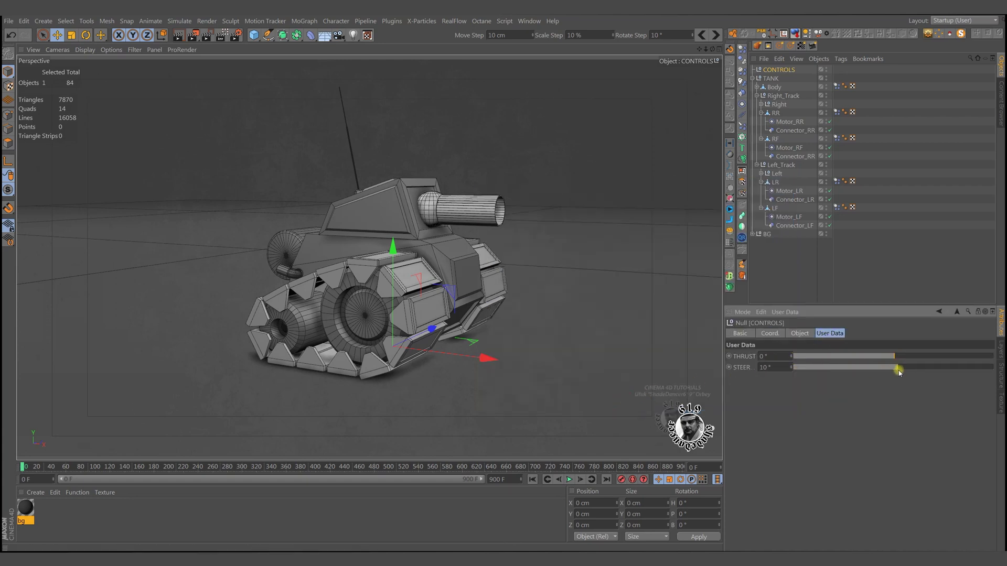
# Add an XPresso tag to CONTROLS and enlarge and reposition the XPresso Editor.
pyautogui.rightClick(785, 72)
pyautogui.moveTo(831, 34)
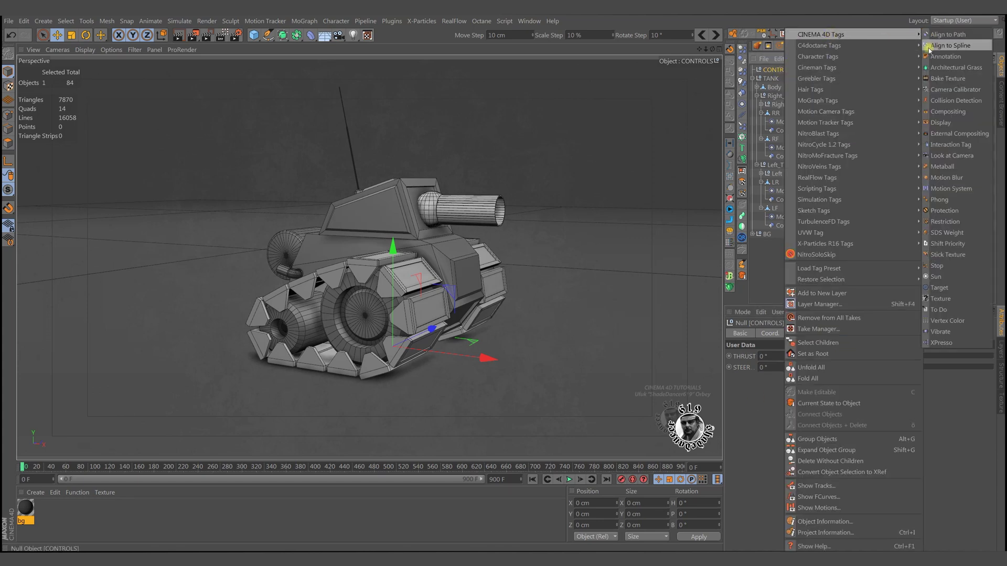
pyautogui.click(940, 342)
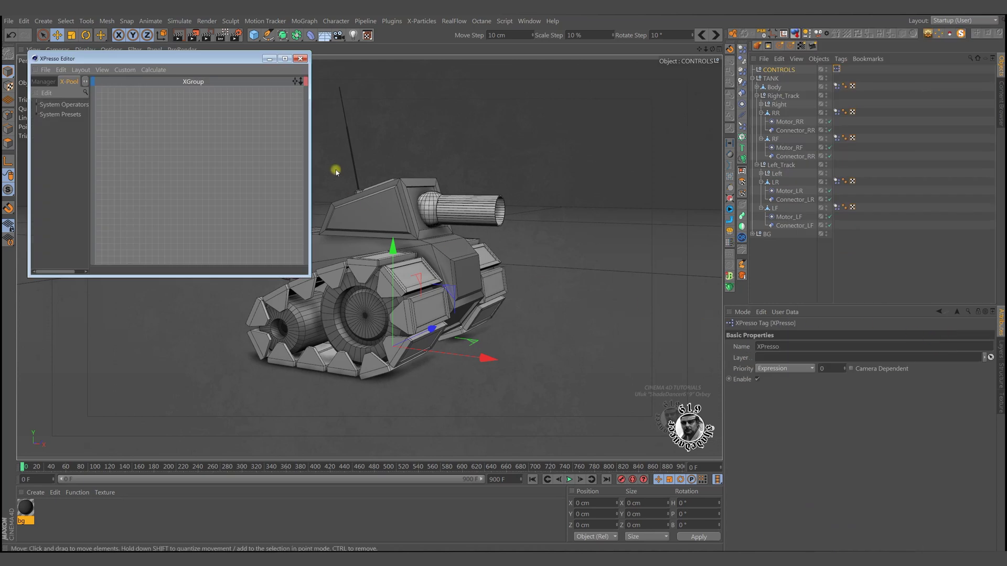
pyautogui.moveTo(310, 167); pyautogui.dragTo(539, 167)
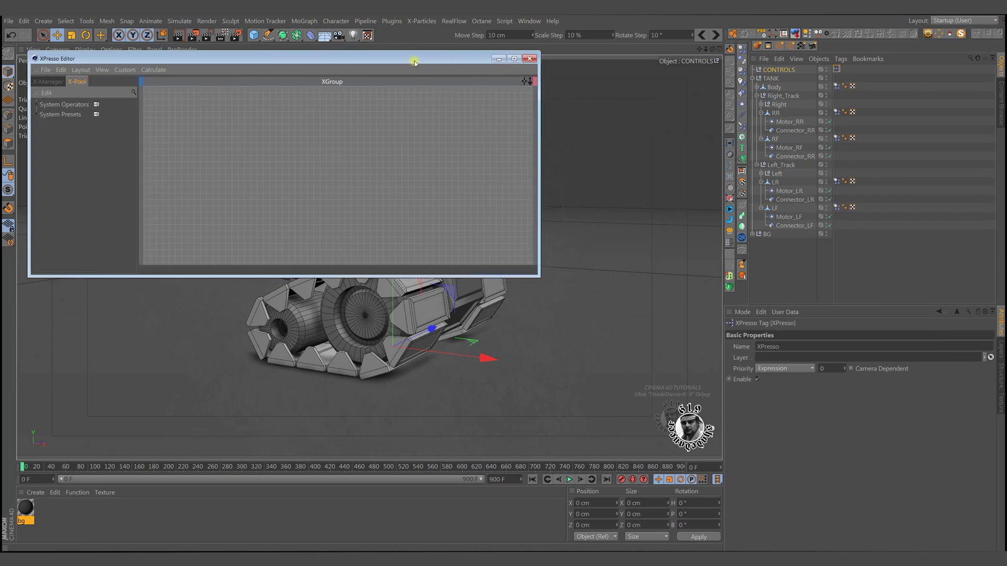
pyautogui.moveTo(414, 62); pyautogui.dragTo(576, 201)
# Place CONTROLS as a node and give it THRUST and STEER output ports.
pyautogui.moveTo(783, 72); pyautogui.dragTo(350, 265)
pyautogui.click(370, 259)
pyautogui.moveTo(414, 425)
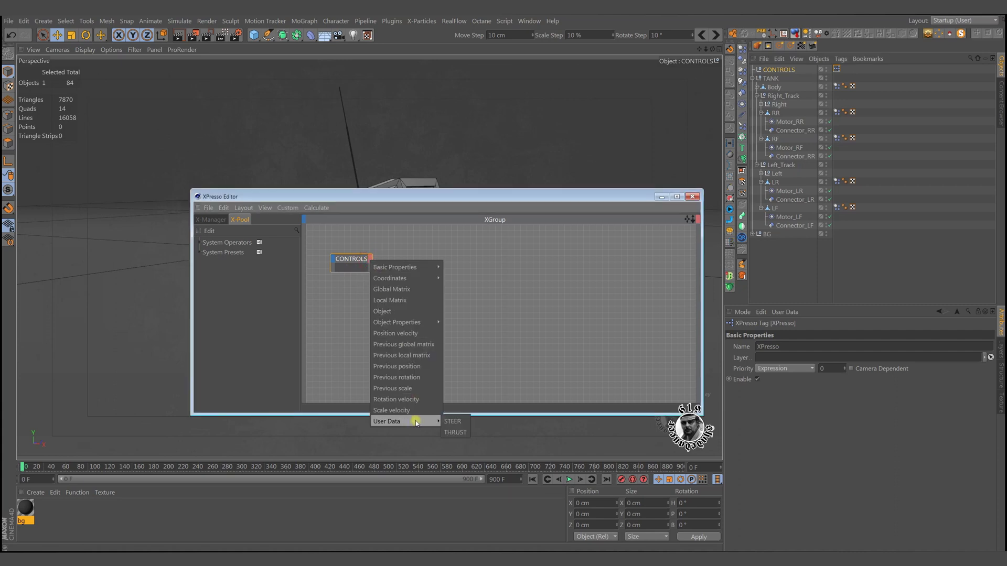
pyautogui.click(452, 433)
pyautogui.click(370, 259)
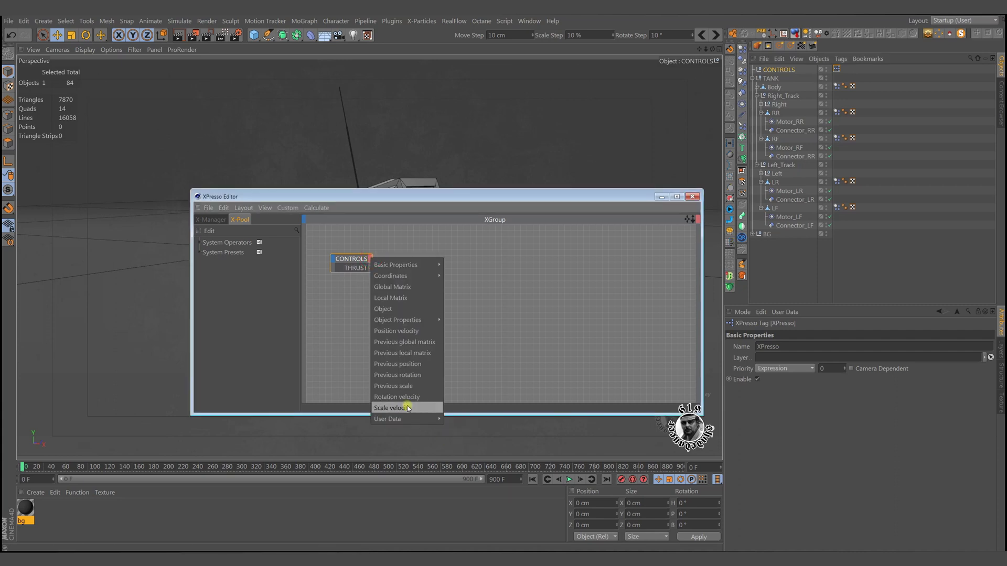
pyautogui.moveTo(410, 420)
pyautogui.click(453, 419)
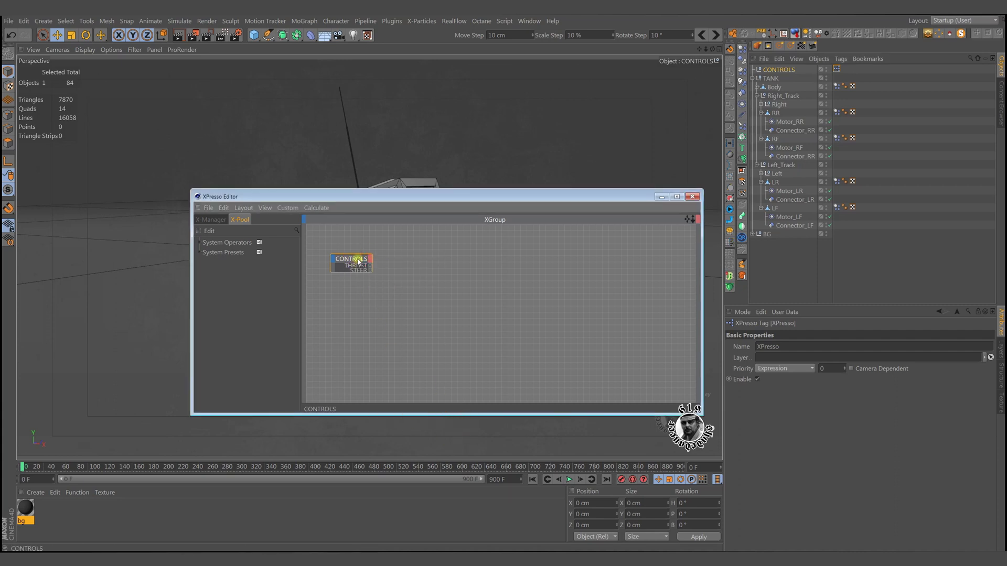
# Select Motor_RR, Motor_RF and Motor_LR in the Object Manager.
pyautogui.keyDown('ctrl'); pyautogui.click(359, 261); pyautogui.keyUp('ctrl')
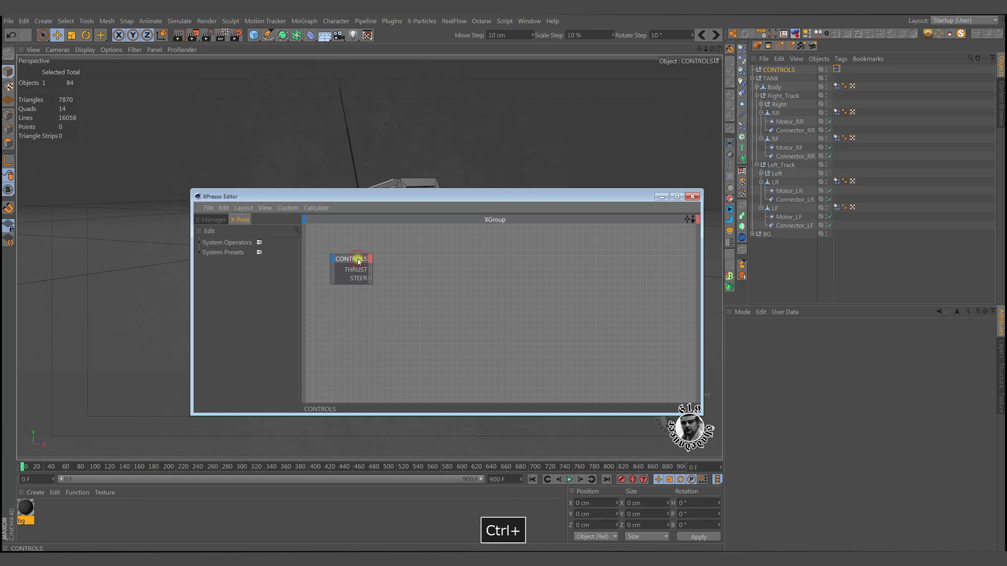
pyautogui.click(789, 122)
pyautogui.keyDown('ctrl'); pyautogui.click(796, 148); pyautogui.keyUp('ctrl')
pyautogui.keyDown('ctrl'); pyautogui.click(797, 192); pyautogui.keyUp('ctrl')
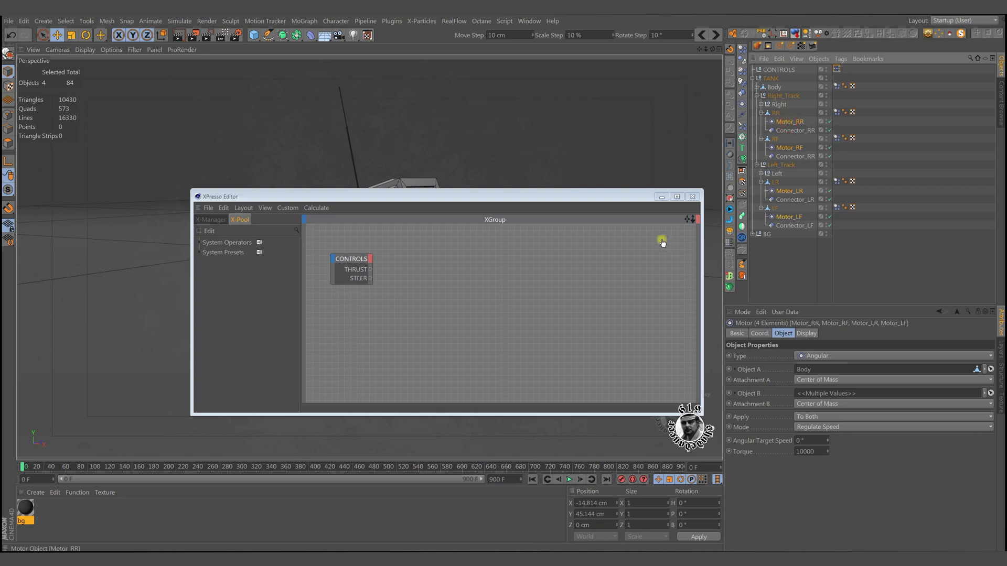
# Add the four motors as nodes, each with an Angular Target Speed input port.
pyautogui.moveTo(657, 244); pyautogui.dragTo(641, 268)
pyautogui.rightClick(625, 243)
pyautogui.moveTo(628, 248)
pyautogui.moveTo(642, 323)
pyautogui.click(697, 321)
pyautogui.click(615, 257)
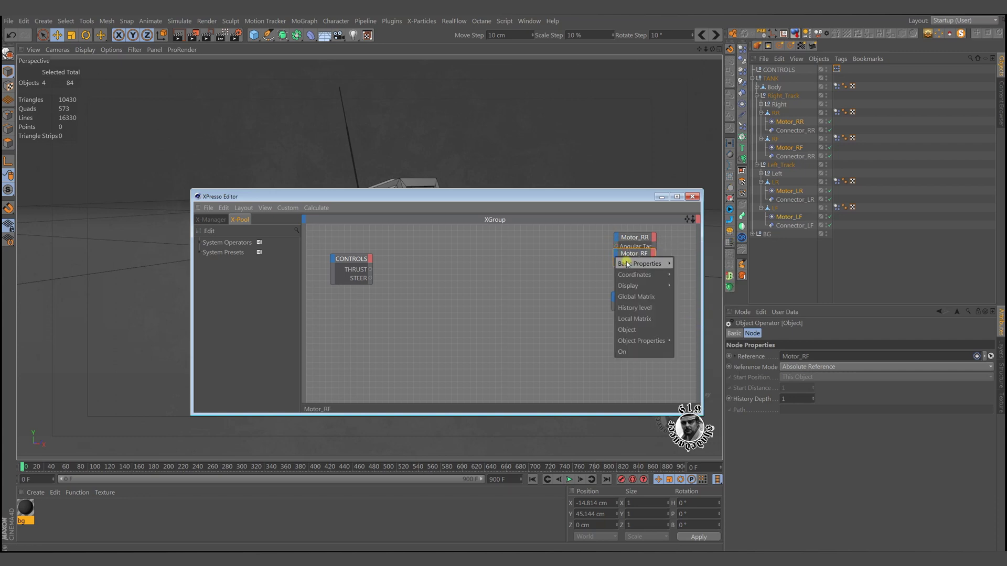
pyautogui.moveTo(650, 341)
pyautogui.click(687, 340)
pyautogui.click(623, 274)
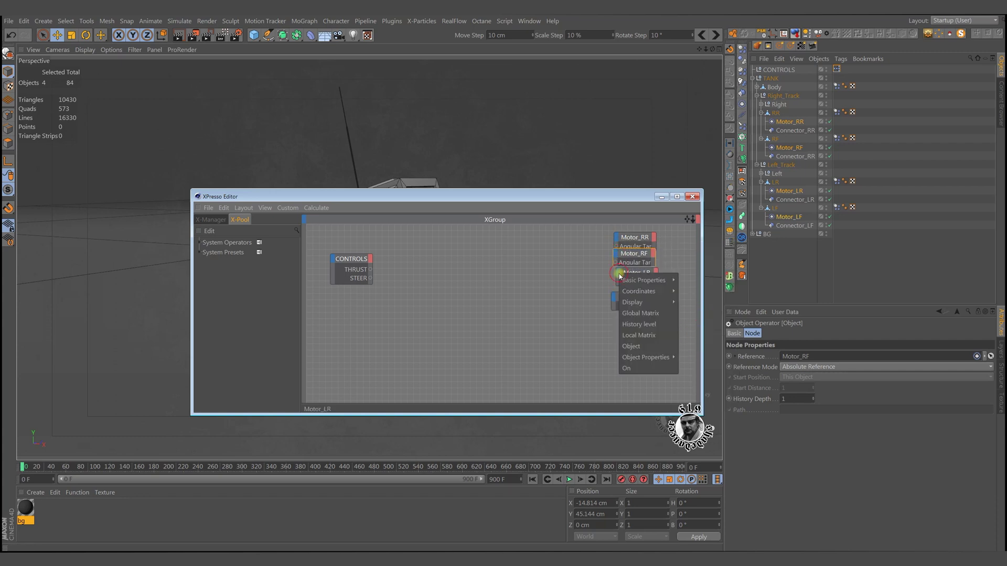
pyautogui.click(687, 355)
pyautogui.click(616, 302)
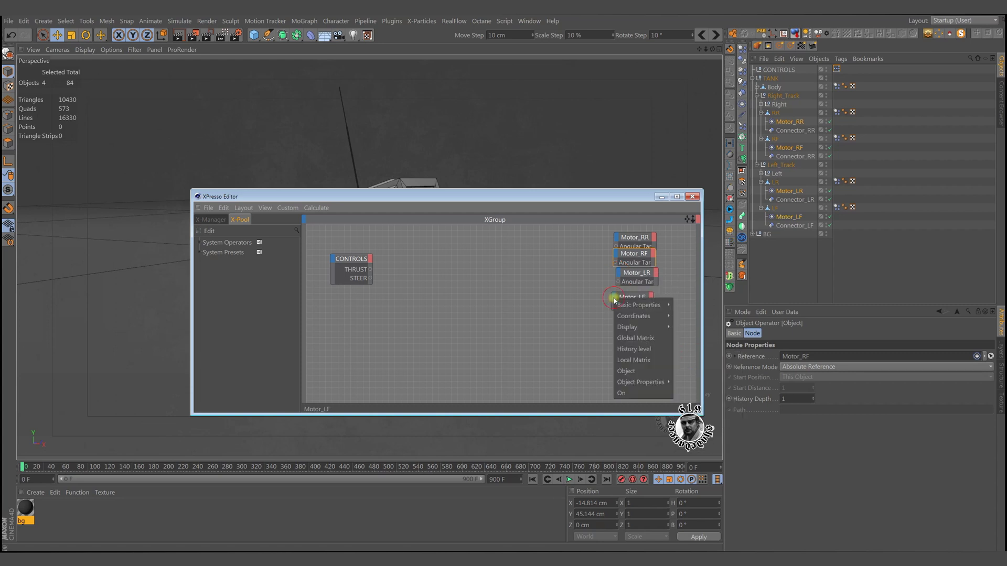
pyautogui.moveTo(658, 380)
pyautogui.click(697, 381)
# Rearrange the motor nodes, moving Motor_LR and Motor_LF lower in the graph.
pyautogui.moveTo(629, 297); pyautogui.dragTo(639, 321)
pyautogui.keyDown('ctrl'); pyautogui.click(641, 274); pyautogui.keyUp('ctrl')
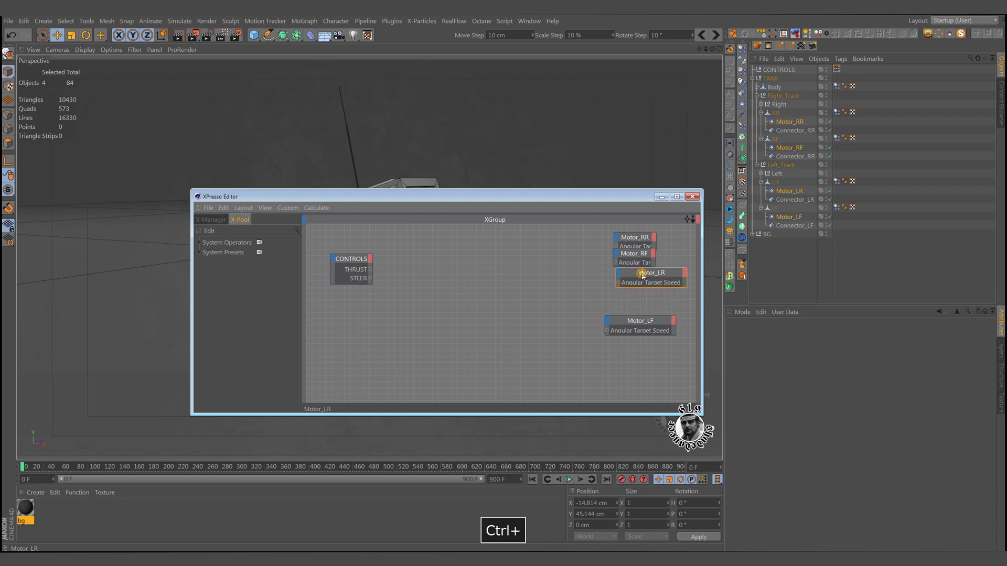
pyautogui.moveTo(641, 277); pyautogui.dragTo(641, 300)
pyautogui.keyDown('ctrl'); pyautogui.click(640, 254); pyautogui.keyUp('ctrl')
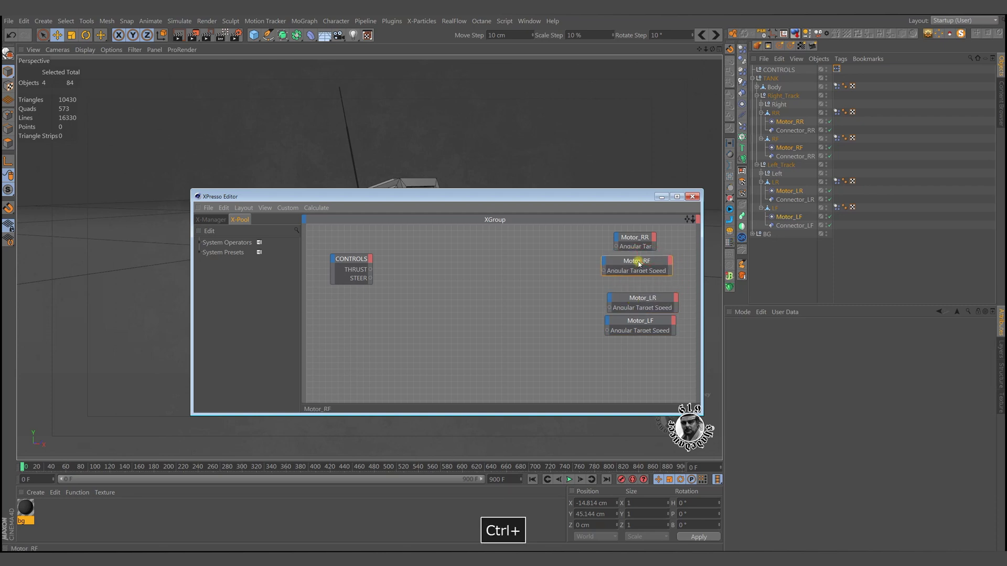
pyautogui.click(636, 239)
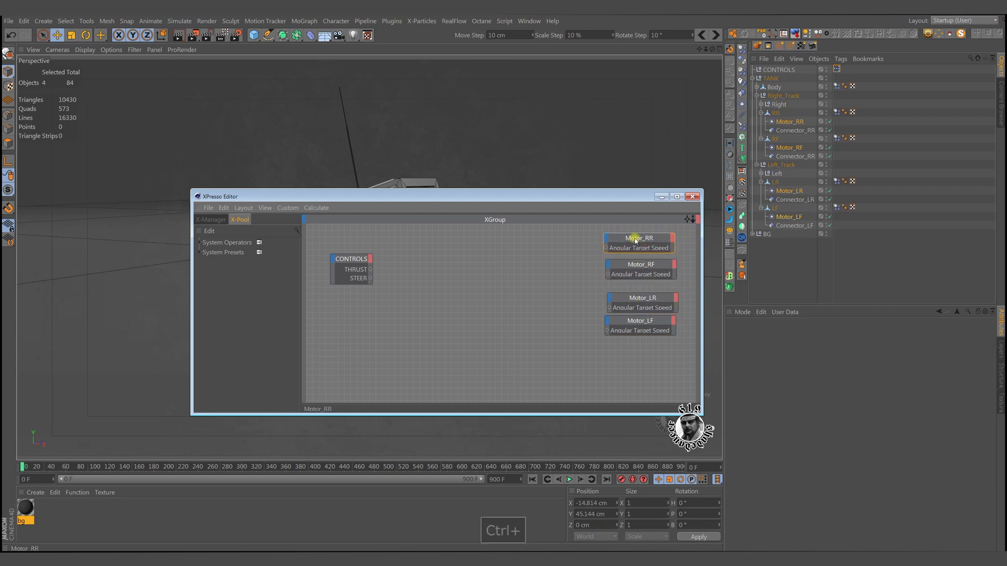
# Wire THRUST into all four motors' Angular Target Speed ports and close the XPresso editor.
pyautogui.click(367, 266)
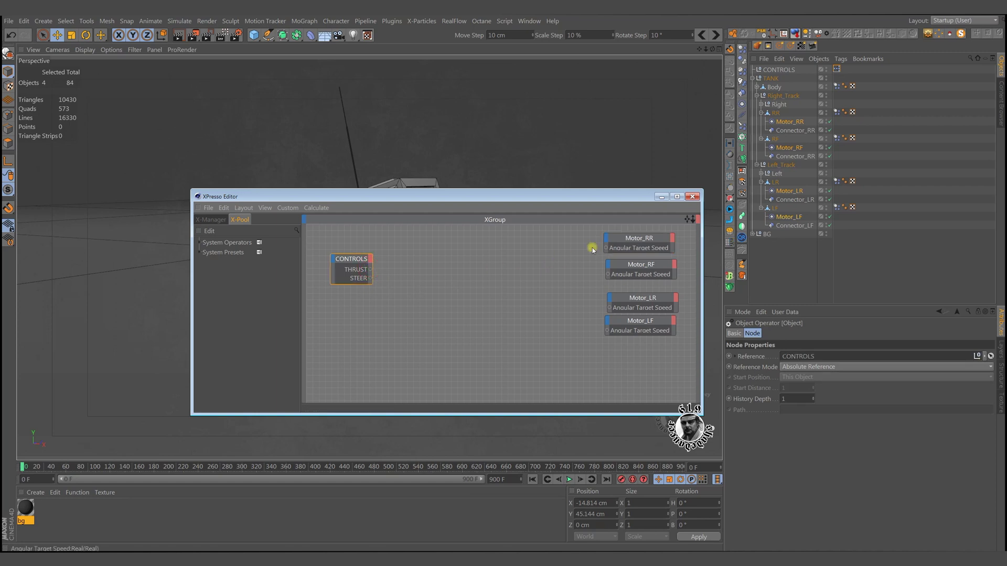
pyautogui.moveTo(519, 269); pyautogui.dragTo(607, 248)
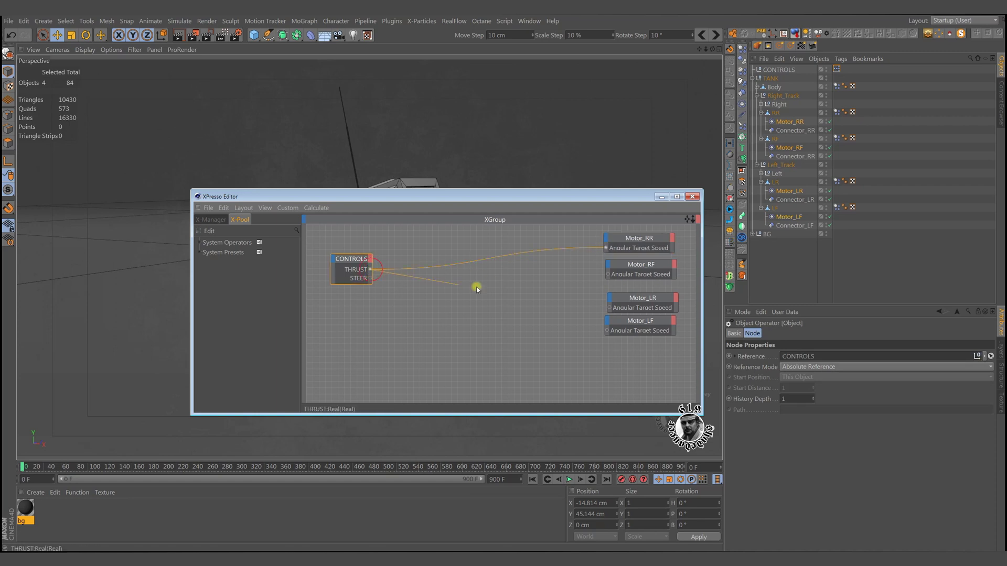
pyautogui.moveTo(495, 288); pyautogui.dragTo(607, 275)
pyautogui.moveTo(526, 306); pyautogui.dragTo(610, 309)
pyautogui.moveTo(543, 323); pyautogui.dragTo(607, 333)
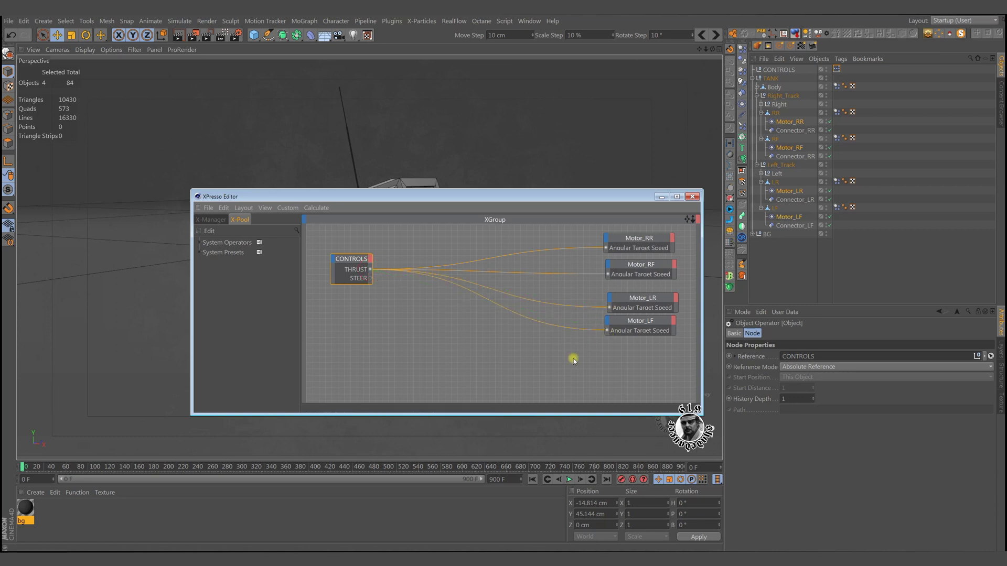
pyautogui.click(693, 197)
pyautogui.click(770, 71)
pyautogui.keyDown('alt'); pyautogui.moveTo(439, 315); pyautogui.dragTo(439, 349, button='right'); pyautogui.keyUp('alt')
# Play the simulation, drag THRUST negative to drive the tank, then reset THRUST to 0° and stop.
pyautogui.keyDown('alt'); pyautogui.moveTo(439, 349); pyautogui.dragTo(531, 326); pyautogui.keyUp('alt')
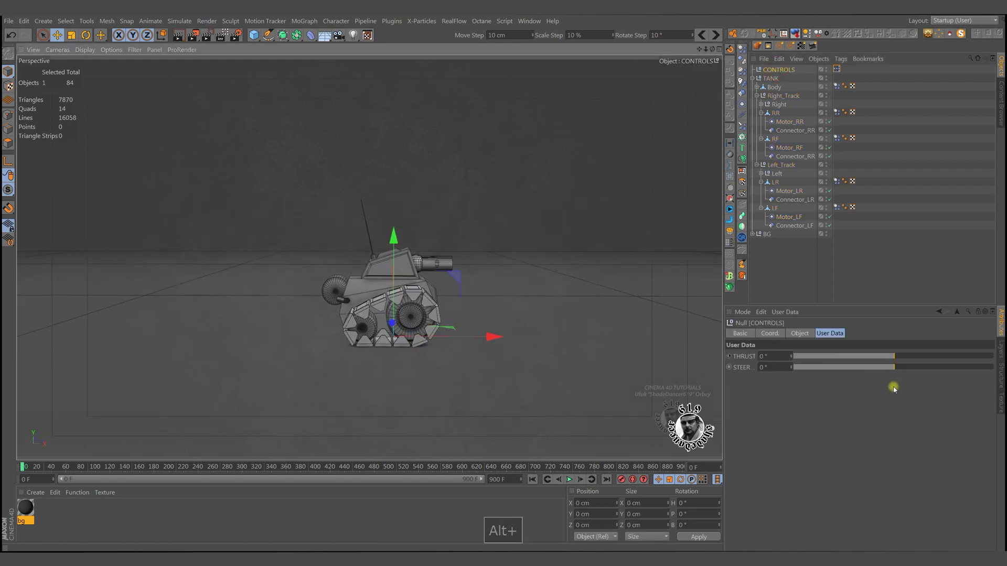
pyautogui.click(569, 479)
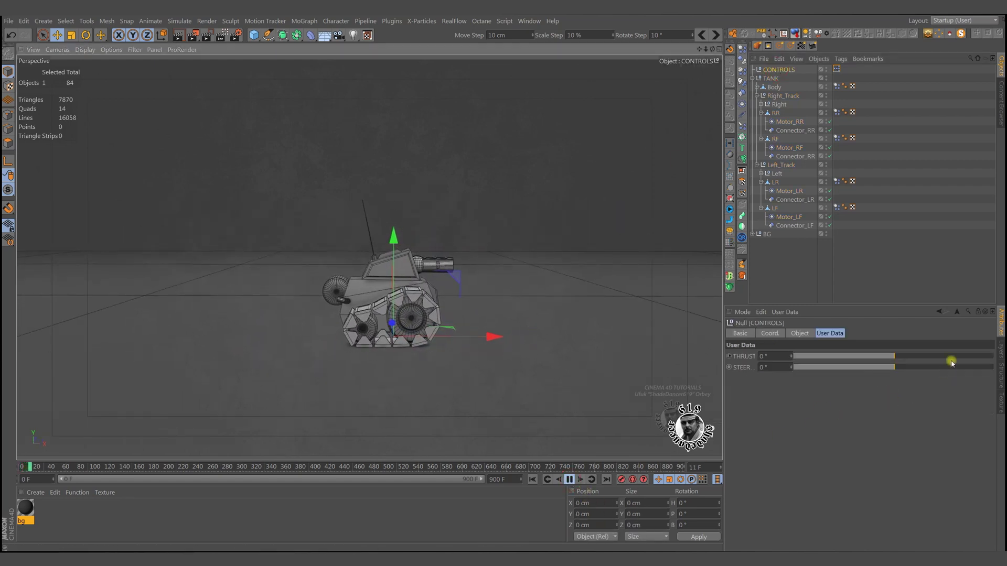
pyautogui.moveTo(920, 358); pyautogui.dragTo(823, 357)
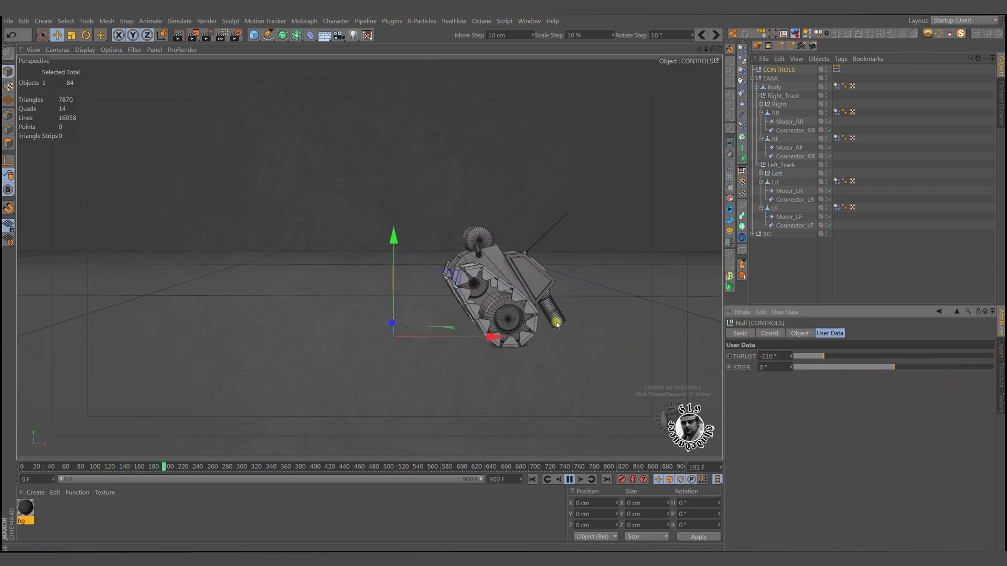
pyautogui.click(894, 357)
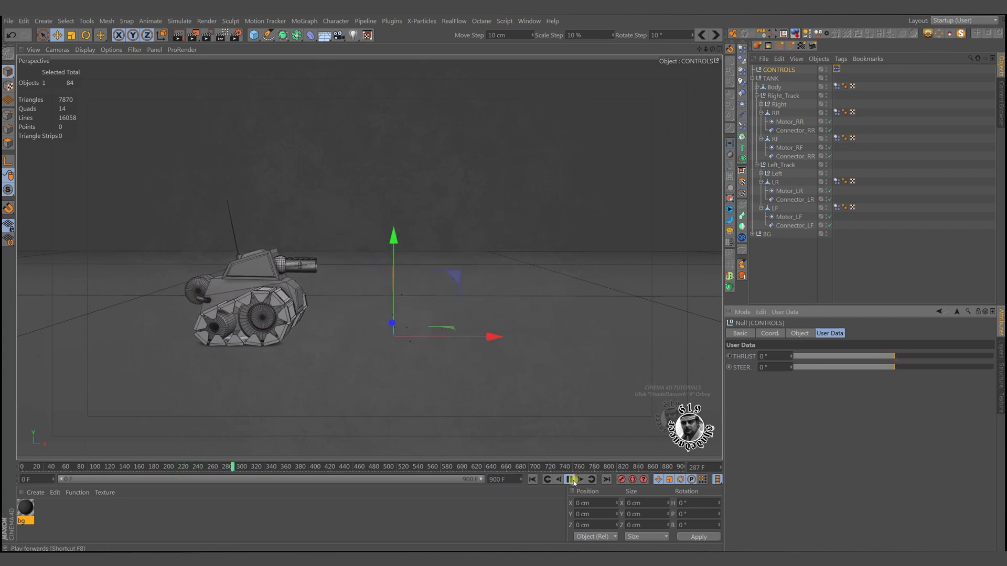
pyautogui.click(569, 479)
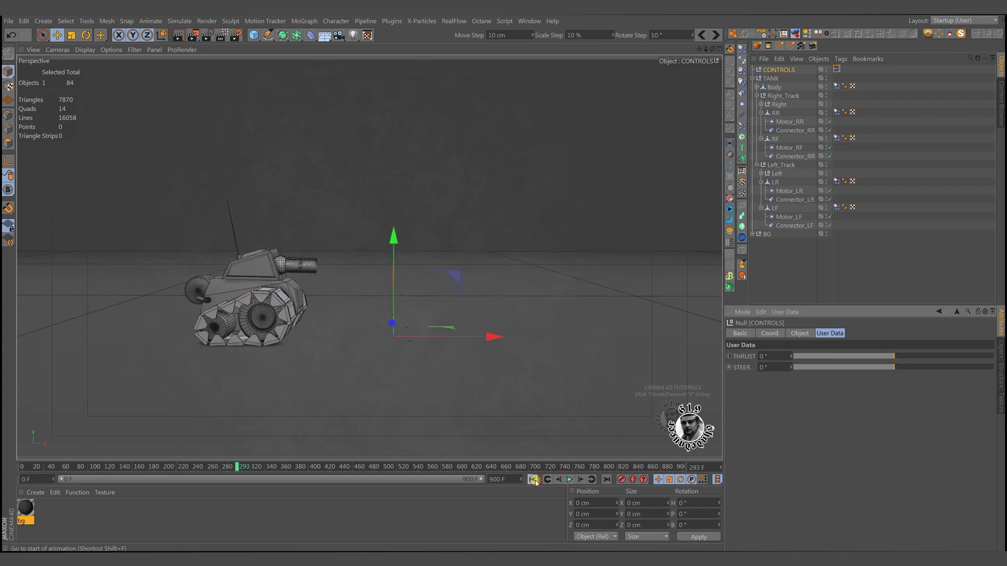
# Rewind to frame 0, frame the tank in the Front view, and select Body's Dynamics Body tag.
pyautogui.click(532, 479)
pyautogui.middleClick(452, 381)
pyautogui.scroll(5, 441, 344)
pyautogui.middleClick(440, 344)
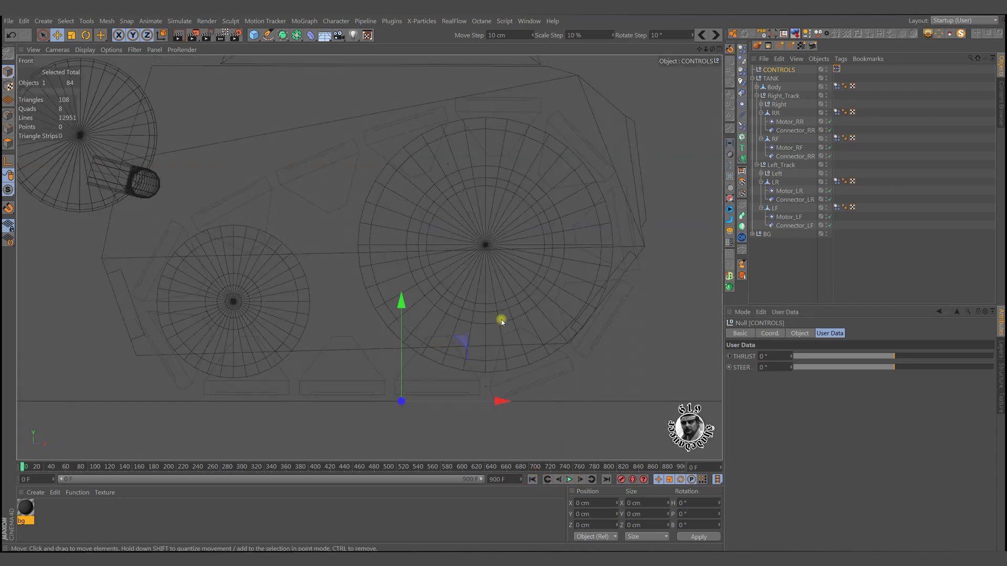
pyautogui.keyDown('alt'); pyautogui.moveTo(499, 314); pyautogui.dragTo(454, 307, button='right'); pyautogui.keyUp('alt')
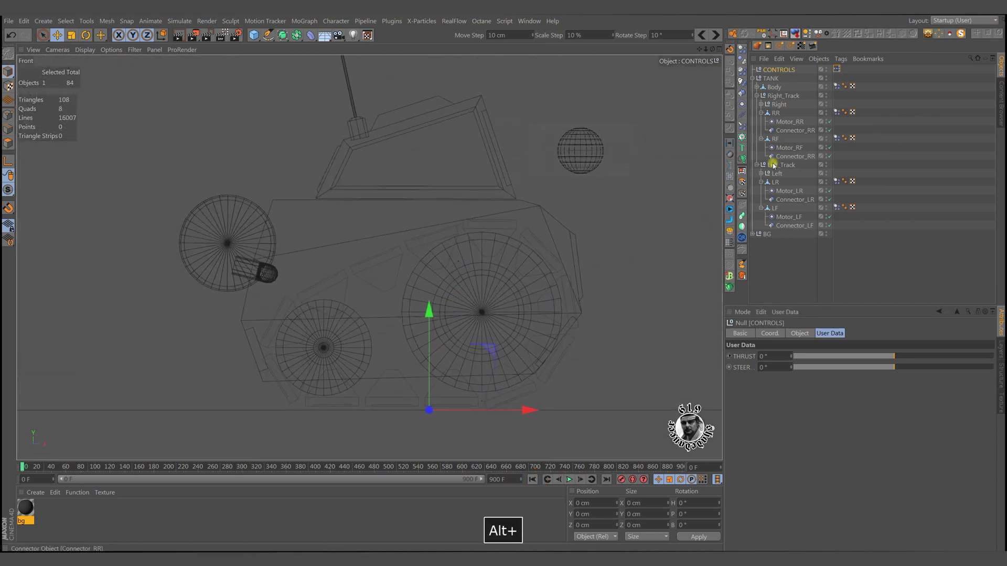
pyautogui.moveTo(818, 122); pyautogui.dragTo(809, 235)
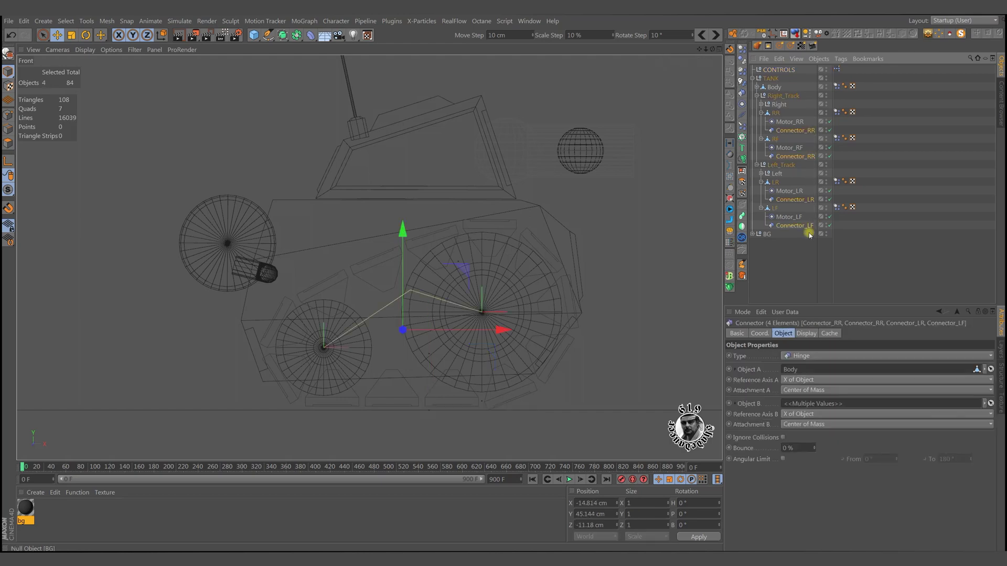
pyautogui.click(837, 88)
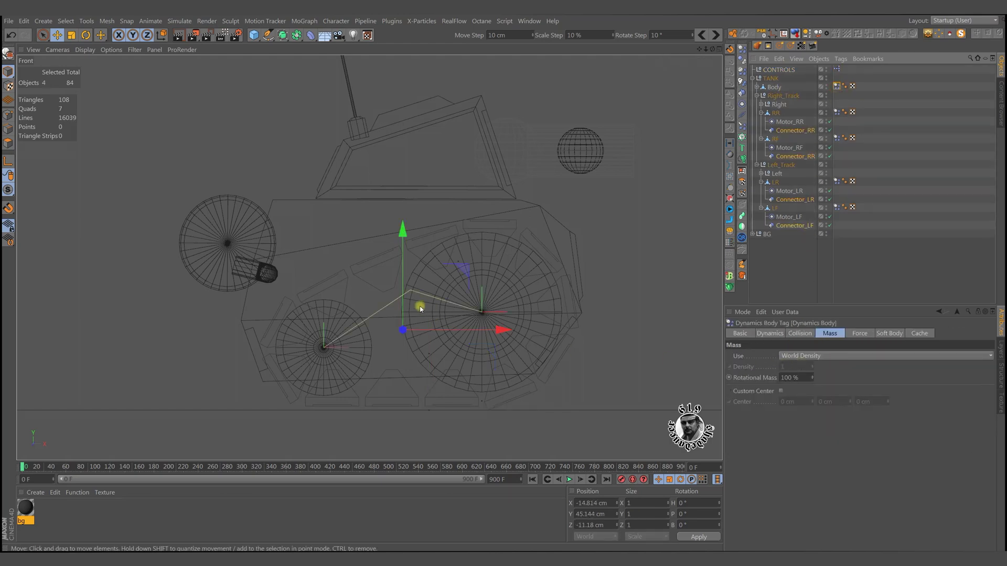
# Enable Custom Center and set the centre of mass to 0, -80, 118 cm.
pyautogui.keyDown('alt'); pyautogui.moveTo(397, 309); pyautogui.dragTo(420, 312, button='right'); pyautogui.keyUp('alt')
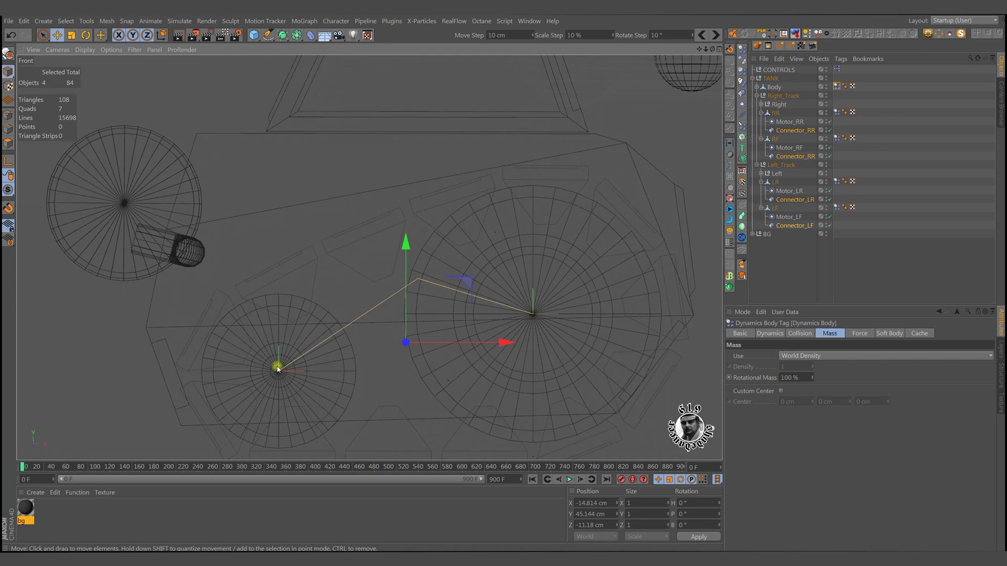
pyautogui.keyDown('alt'); pyautogui.moveTo(481, 310); pyautogui.dragTo(467, 309, button='right'); pyautogui.keyUp('alt')
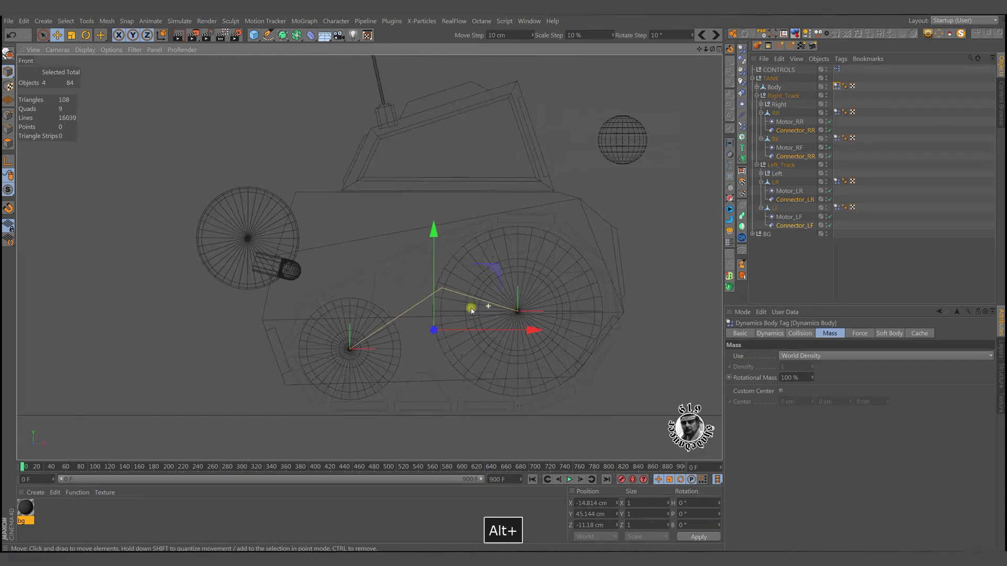
pyautogui.click(780, 391)
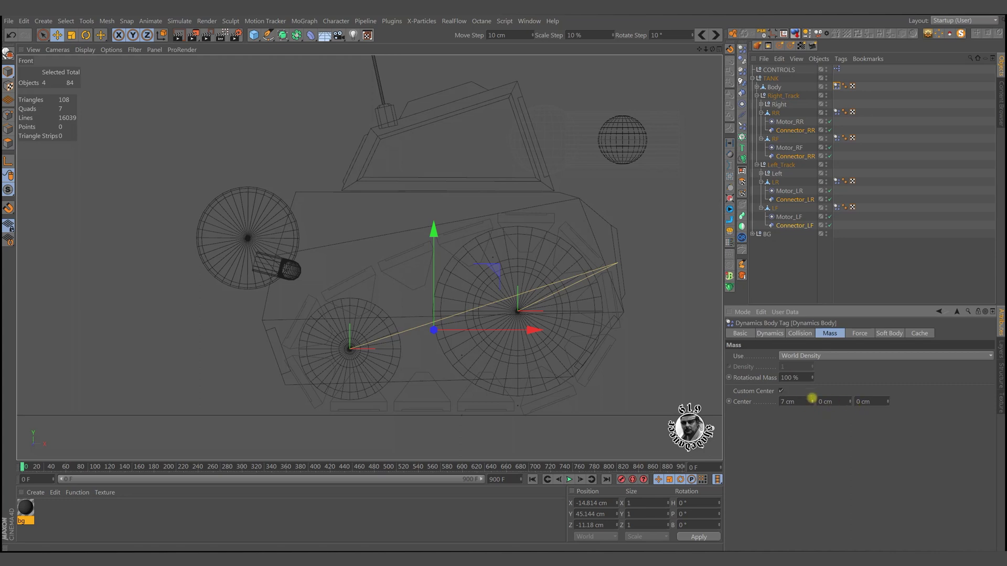
pyautogui.hotkey('ctrl', 'z')
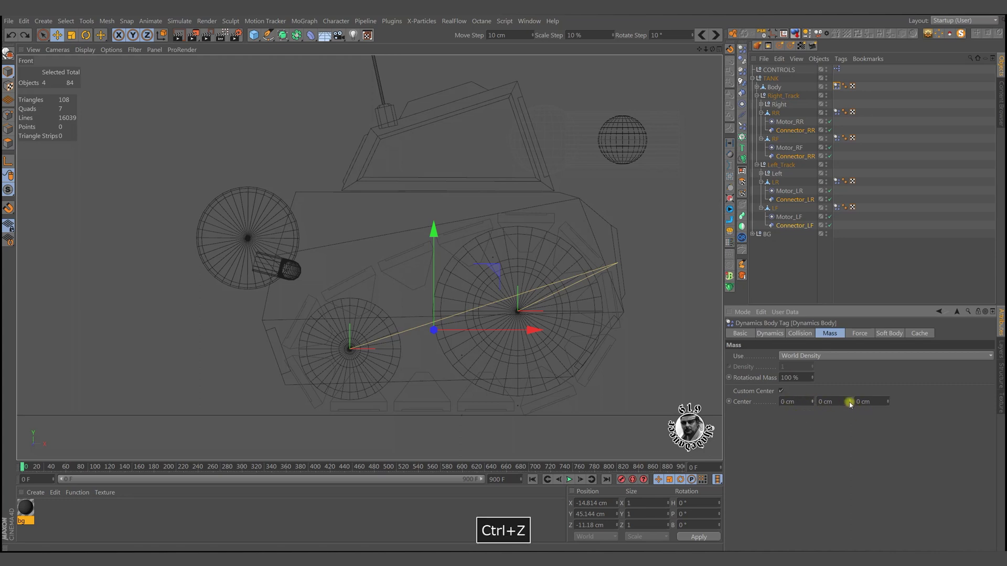
pyautogui.moveTo(849, 401); pyautogui.dragTo(850, 401)
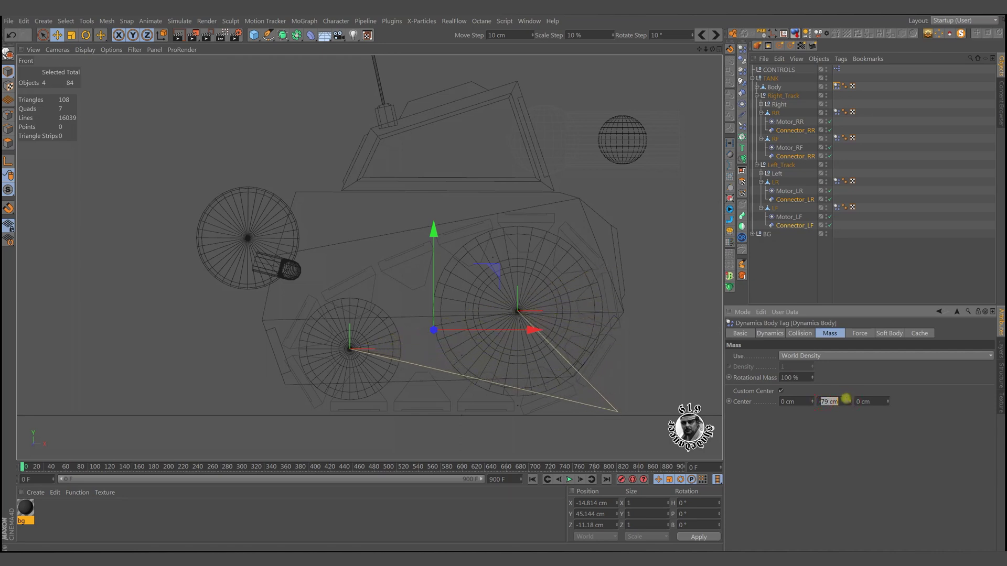
pyautogui.write('-50')
pyautogui.click(865, 428)
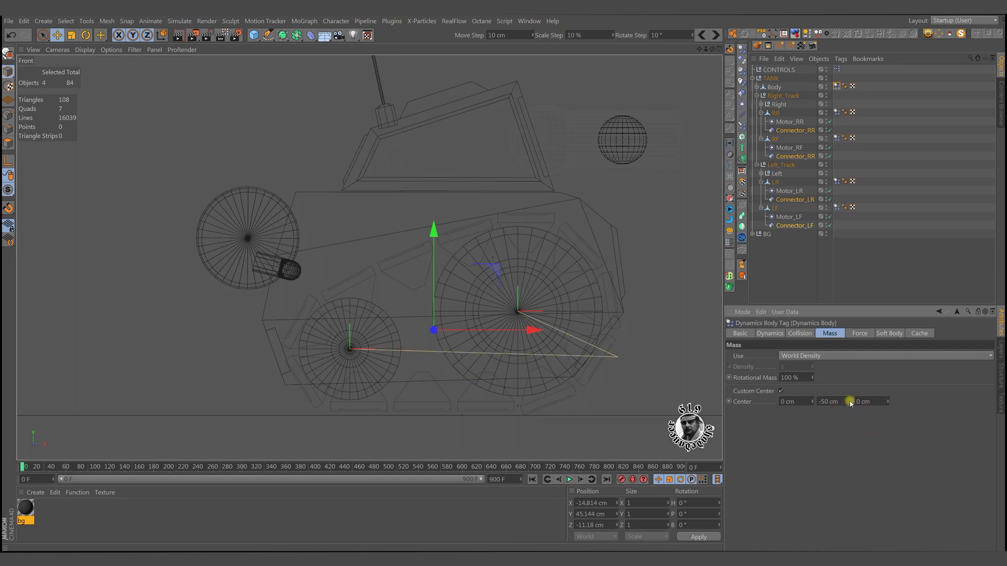
pyautogui.moveTo(850, 401); pyautogui.dragTo(850, 401)
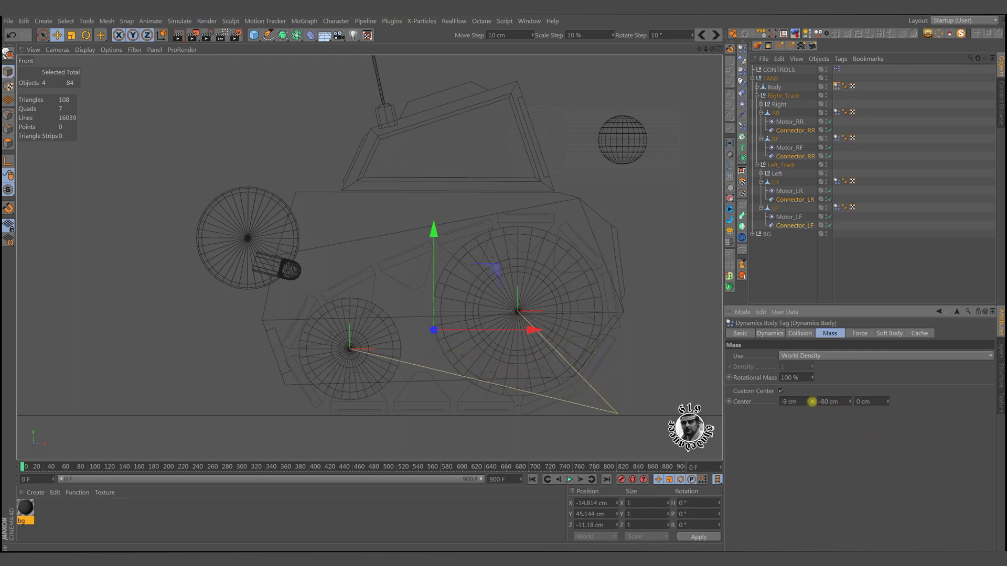
pyautogui.hotkey('ctrl', 'z')
pyautogui.moveTo(887, 403); pyautogui.dragTo(888, 401)
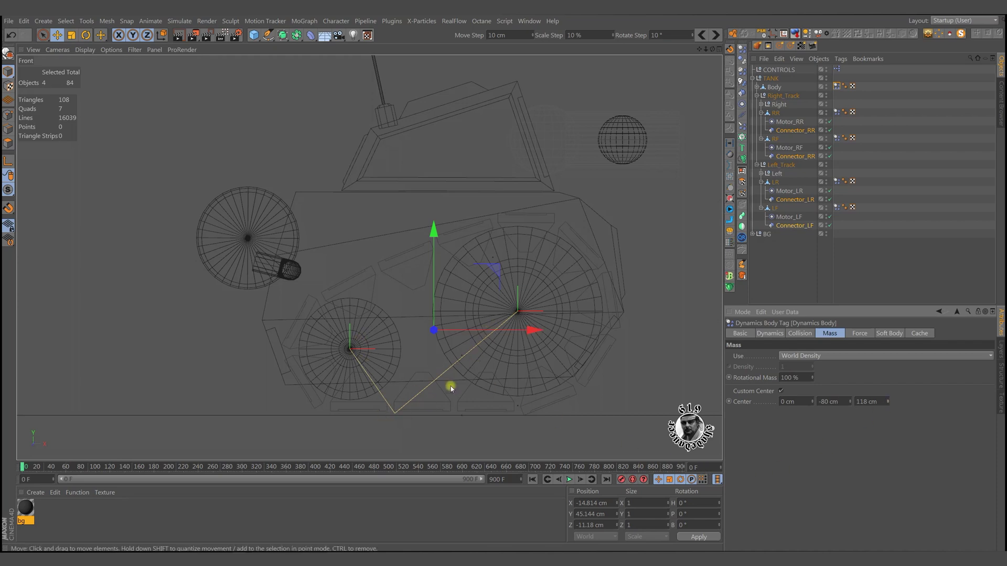
pyautogui.middleClick(650, 276)
# Maximize the Perspective view around the tank and select the CONTROLS object.
pyautogui.middleClick(360, 254)
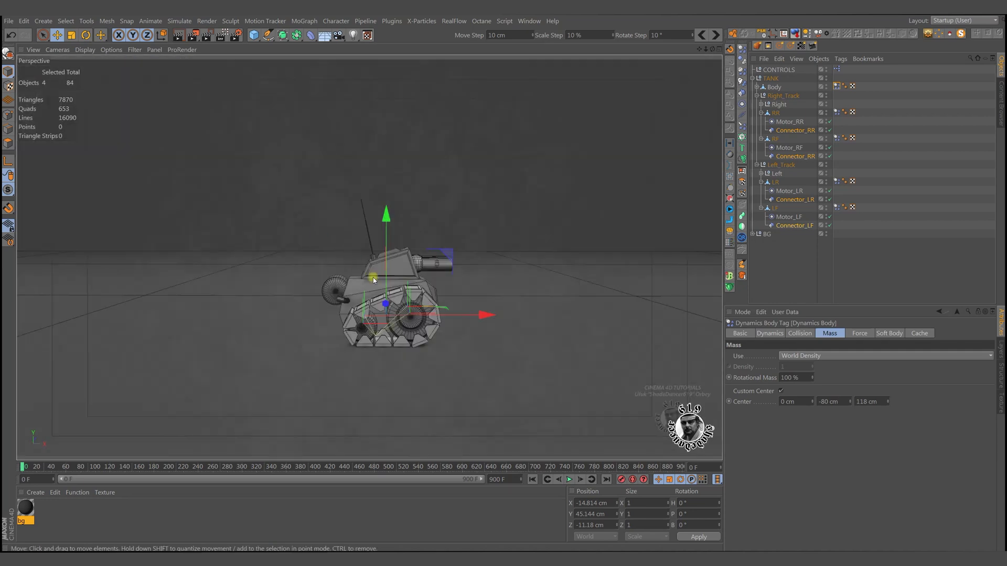
pyautogui.keyDown('alt'); pyautogui.moveTo(420, 310); pyautogui.dragTo(391, 308); pyautogui.keyUp('alt')
pyautogui.click(797, 281)
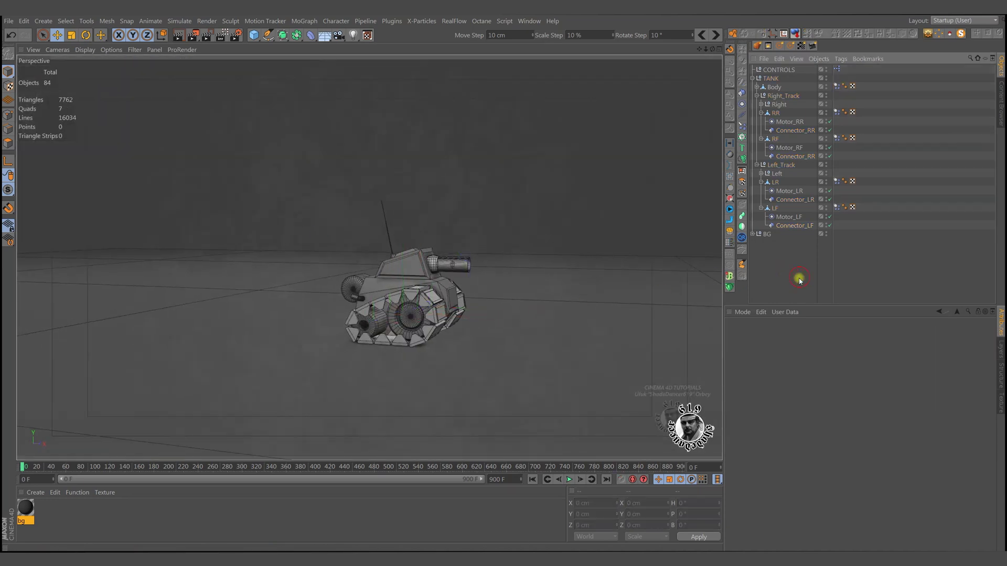
pyautogui.click(779, 69)
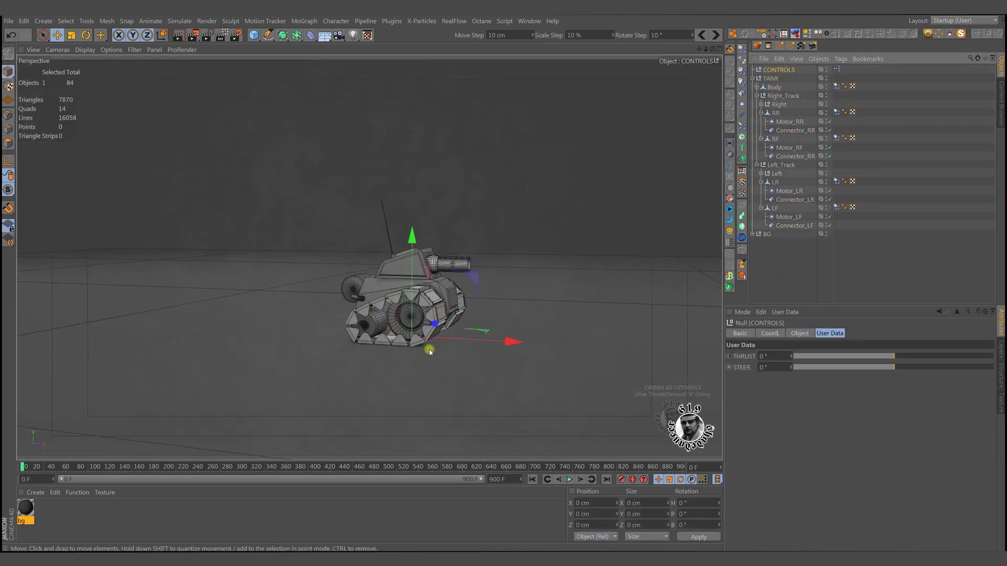
pyautogui.keyDown('alt'); pyautogui.moveTo(434, 344); pyautogui.dragTo(443, 352); pyautogui.keyUp('alt')
# Play the animation and test-drive with THRUST at -280° and 270°, then reset it to 0°.
pyautogui.press('F8')
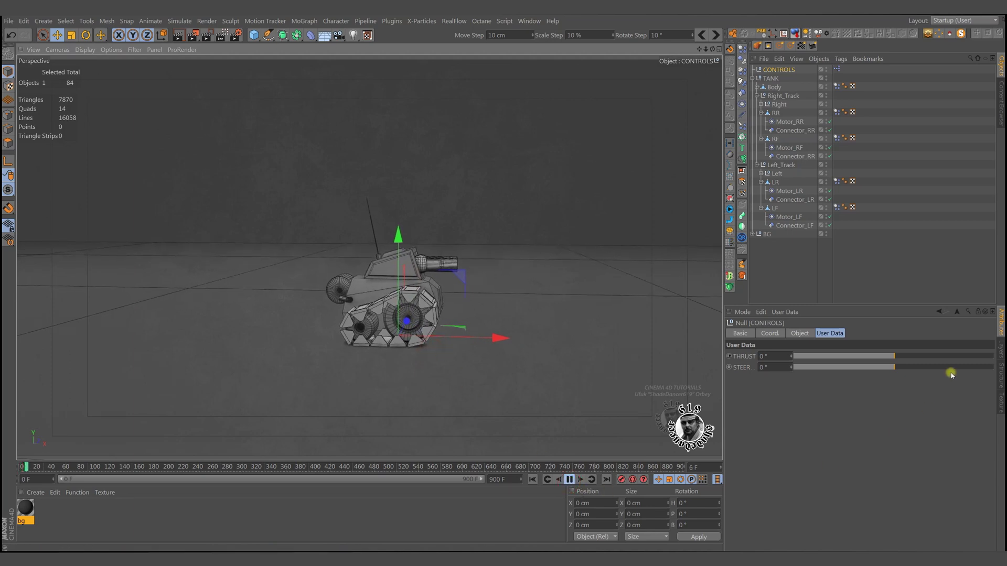
pyautogui.moveTo(984, 358); pyautogui.dragTo(800, 360)
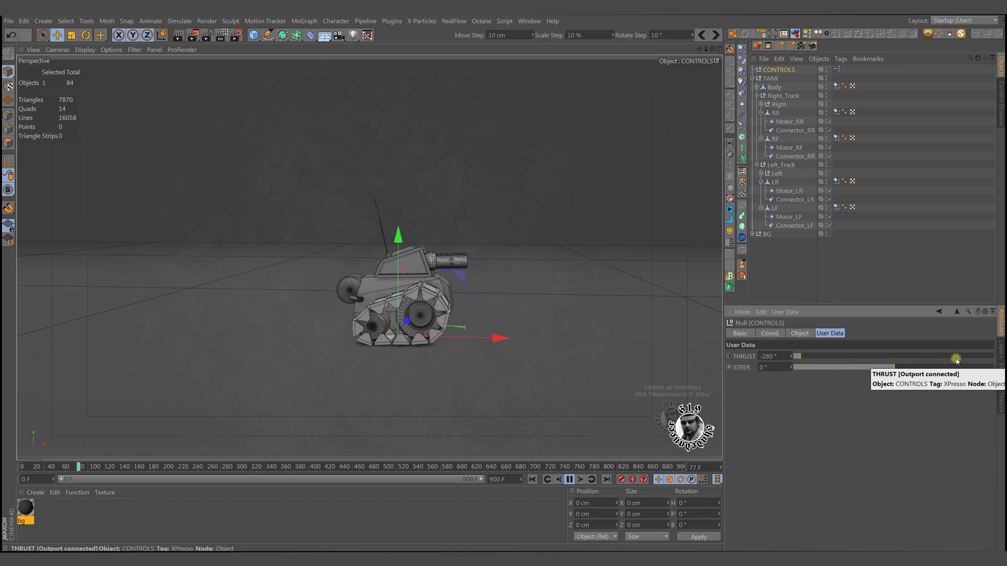
pyautogui.click(984, 357)
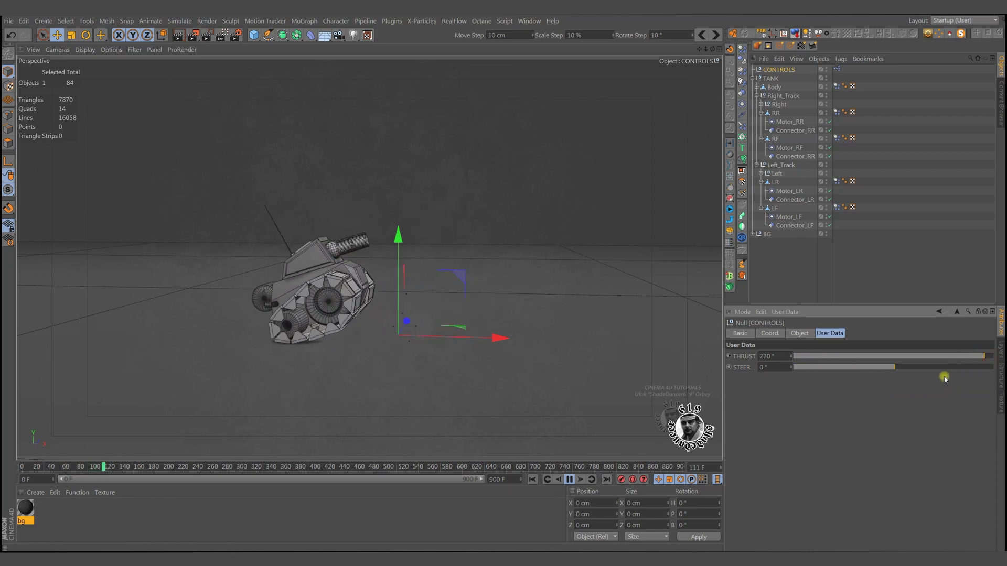
pyautogui.click(893, 357)
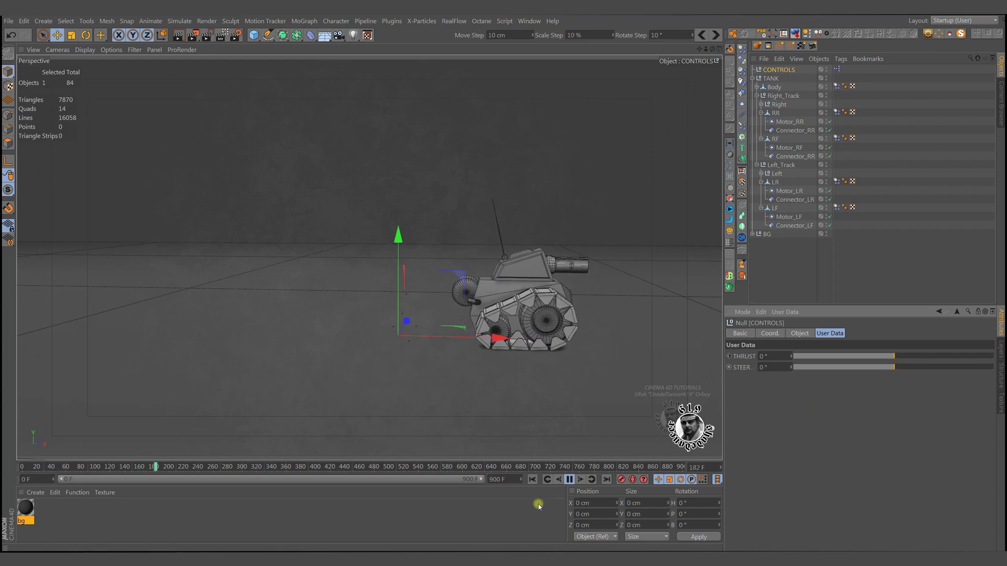
# Stop playback, rewind to frame 0, and bring the camera closer to the tank.
pyautogui.click(568, 479)
pyautogui.click(533, 479)
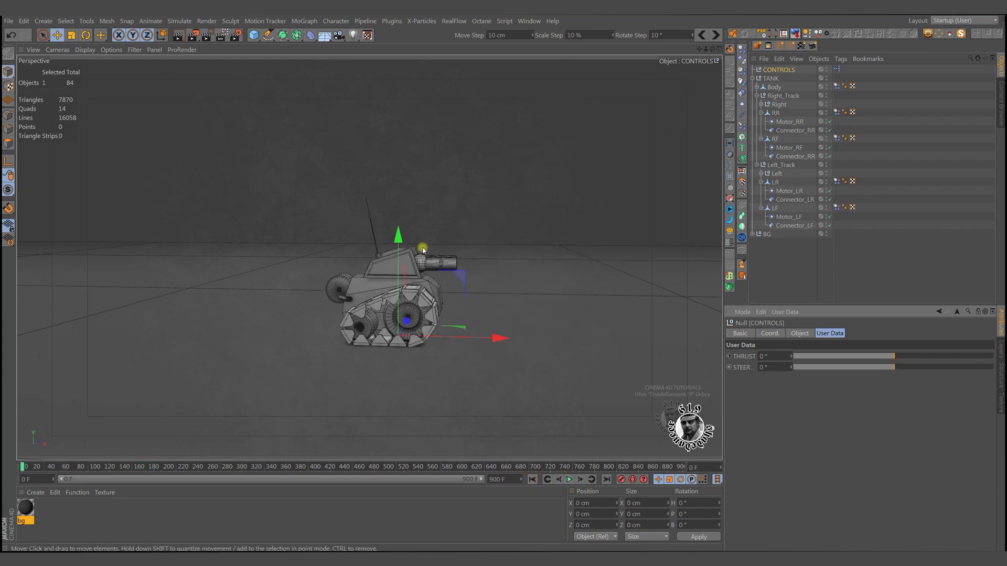
pyautogui.keyDown('alt'); pyautogui.moveTo(397, 298); pyautogui.dragTo(381, 303); pyautogui.keyUp('alt')
pyautogui.keyDown('alt'); pyautogui.moveTo(381, 303); pyautogui.dragTo(541, 298, button='right'); pyautogui.keyUp('alt')
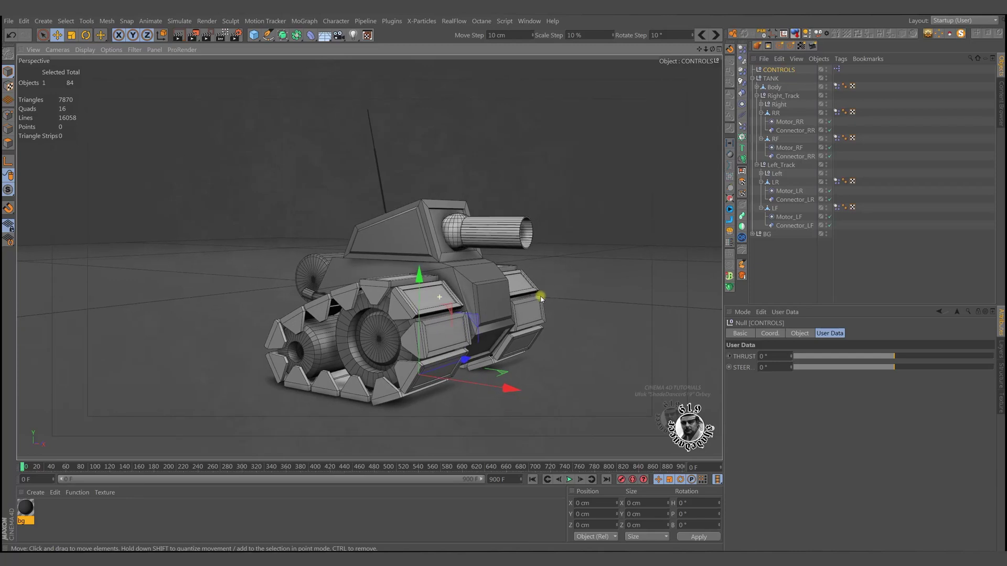
# In the CONTROLS XPresso graph, detach THRUST from Motor_RR and add a Math node.
pyautogui.doubleClick(836, 68)
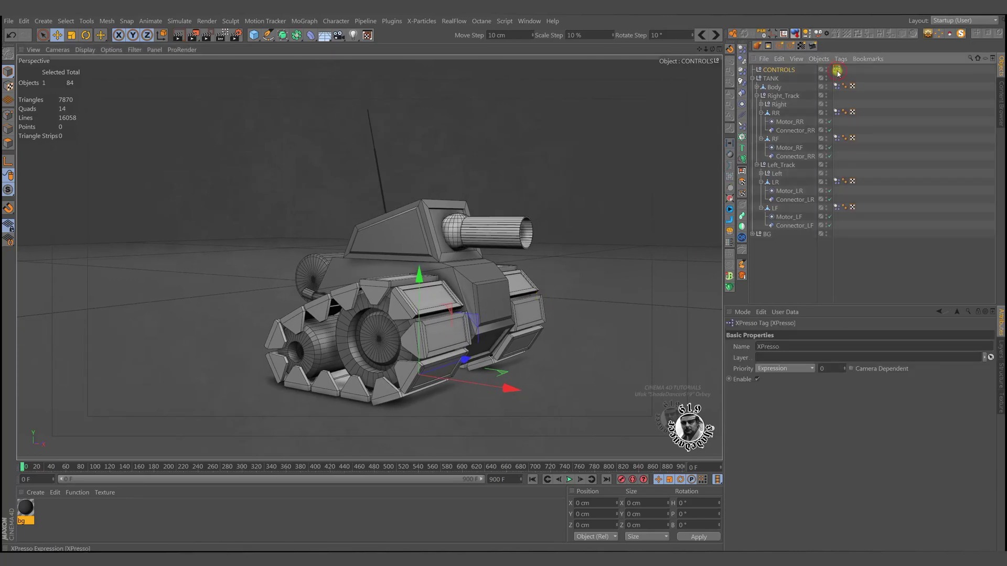
pyautogui.moveTo(520, 202); pyautogui.dragTo(456, 243)
pyautogui.moveTo(479, 293); pyautogui.dragTo(299, 352)
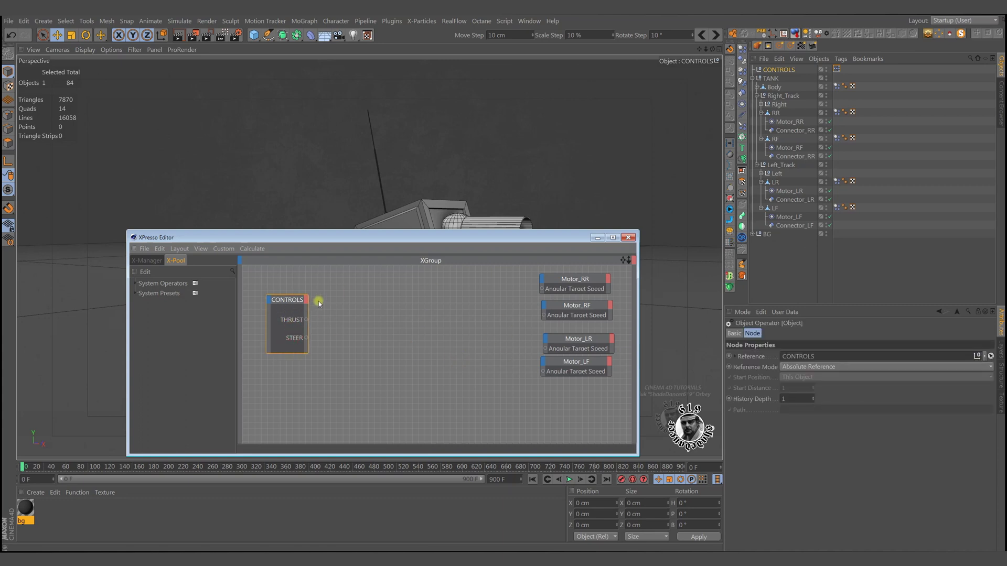
pyautogui.rightClick(443, 300)
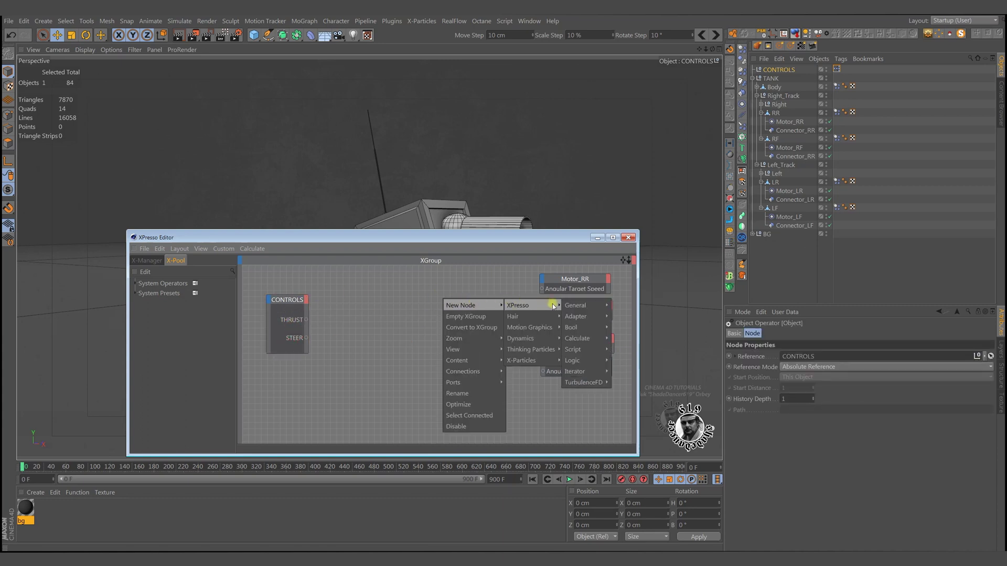
pyautogui.moveTo(583, 339)
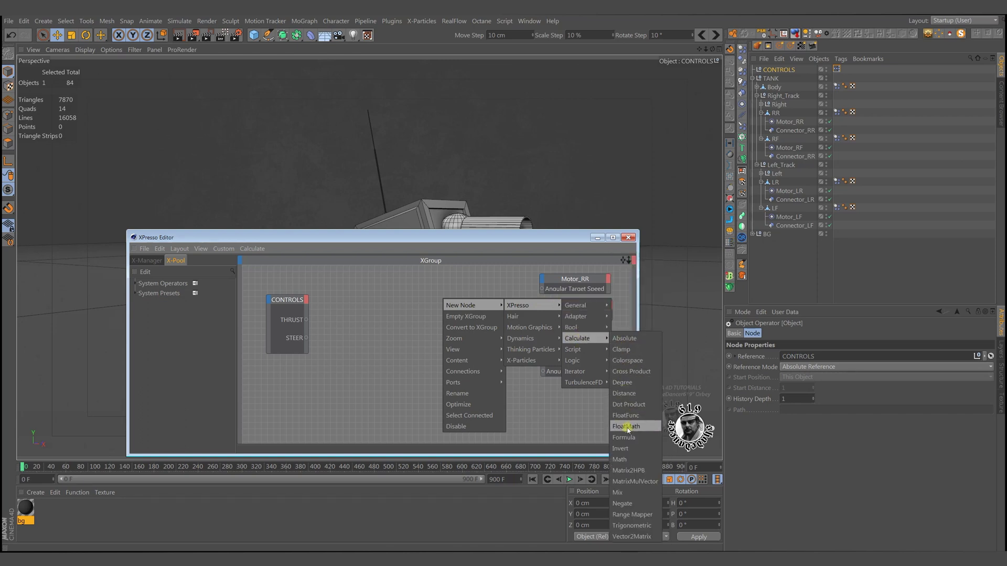
pyautogui.click(619, 459)
pyautogui.moveTo(452, 288); pyautogui.dragTo(411, 289)
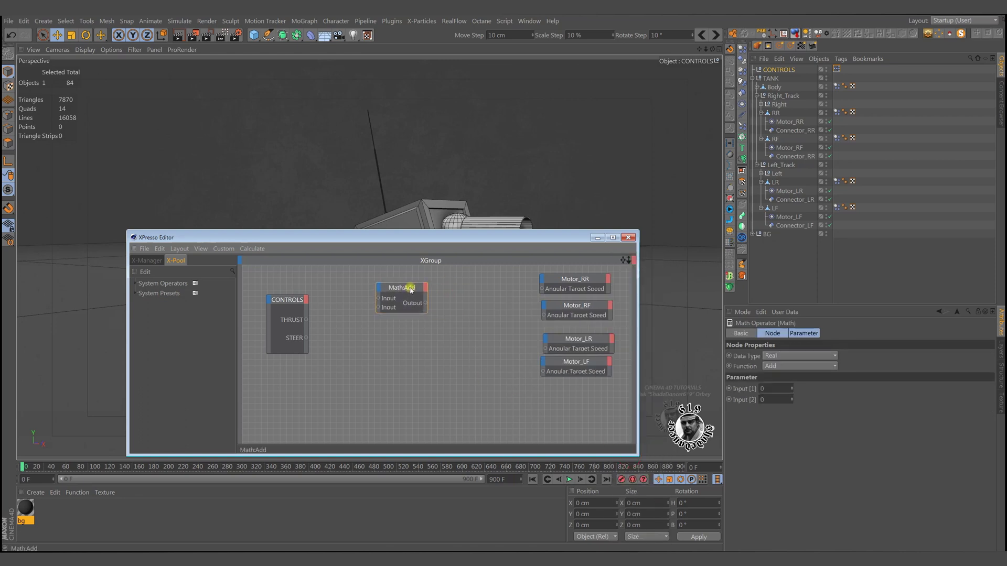
# Set the Math node to Multiply, wire STEER into it with Input [2] at 1, and duplicate it.
pyautogui.click(796, 367)
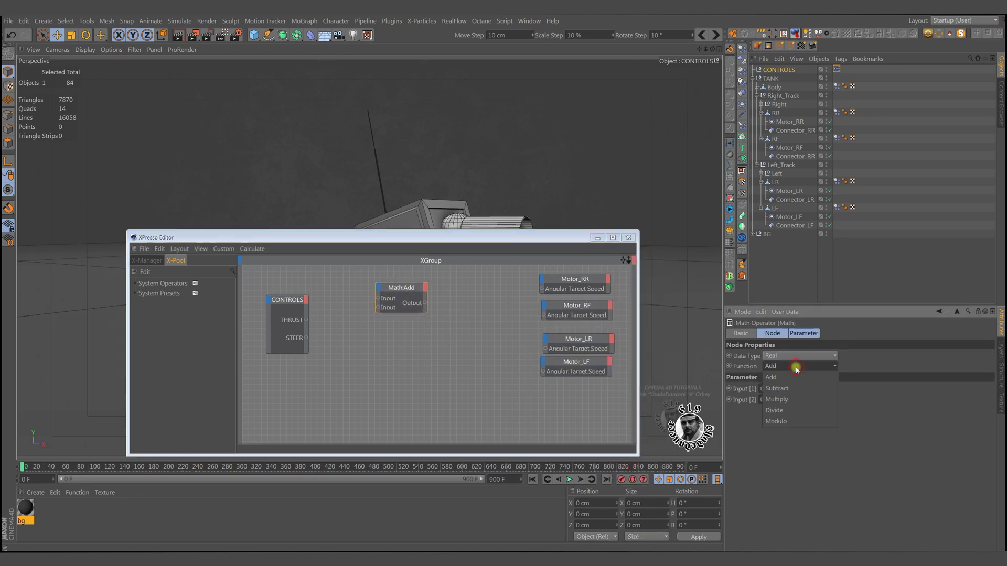
pyautogui.click(797, 399)
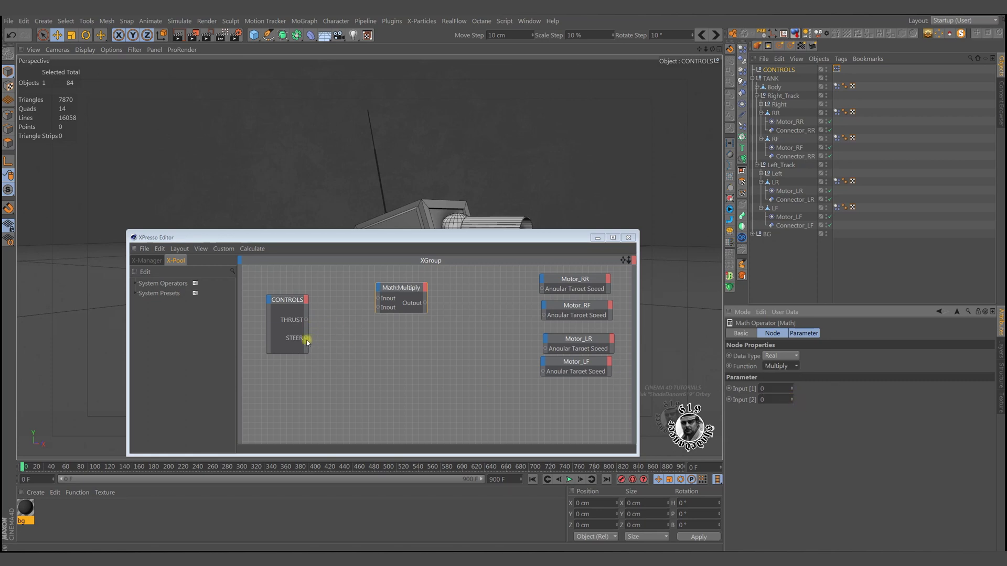
pyautogui.moveTo(306, 340); pyautogui.dragTo(334, 326)
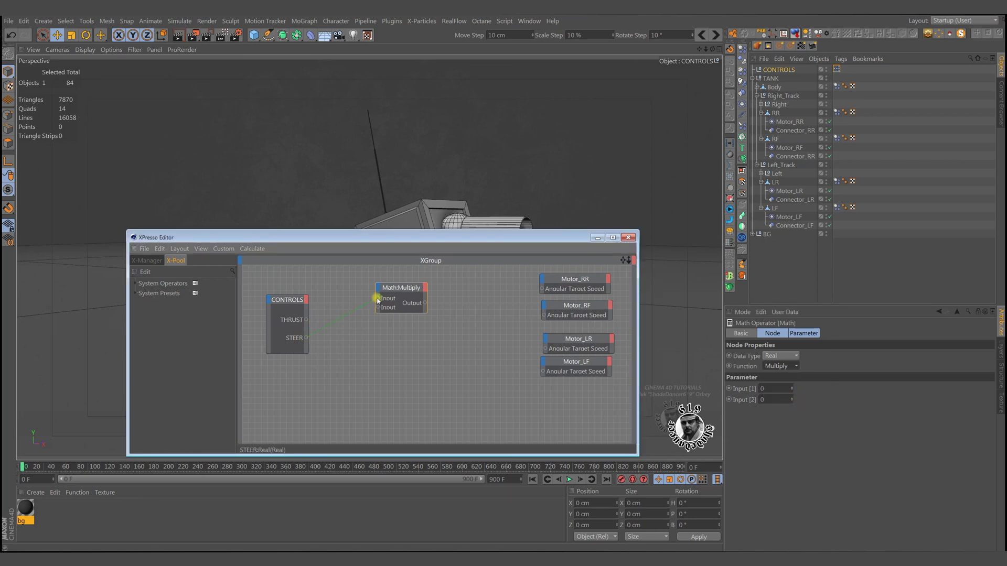
pyautogui.moveTo(377, 301); pyautogui.dragTo(378, 298)
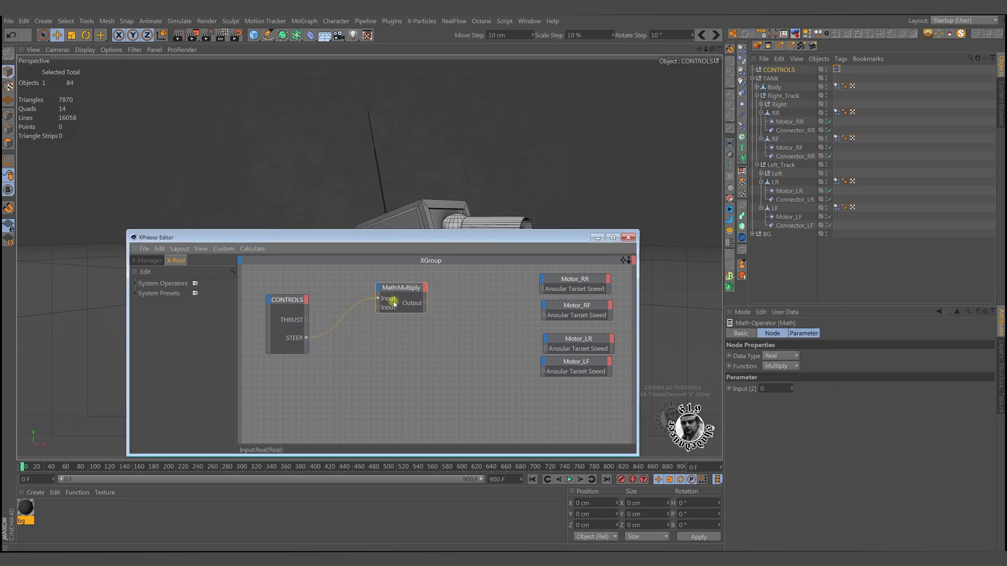
pyautogui.click(792, 389)
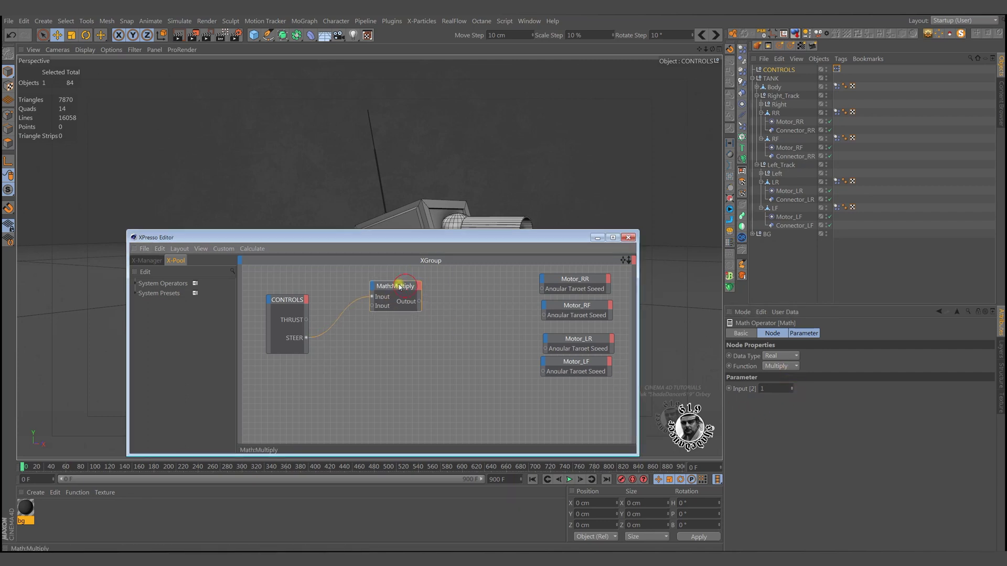
pyautogui.moveTo(406, 288); pyautogui.dragTo(462, 308)
# Turn the copied node into a Math Add node and connect THRUST to its second input.
pyautogui.click(764, 390)
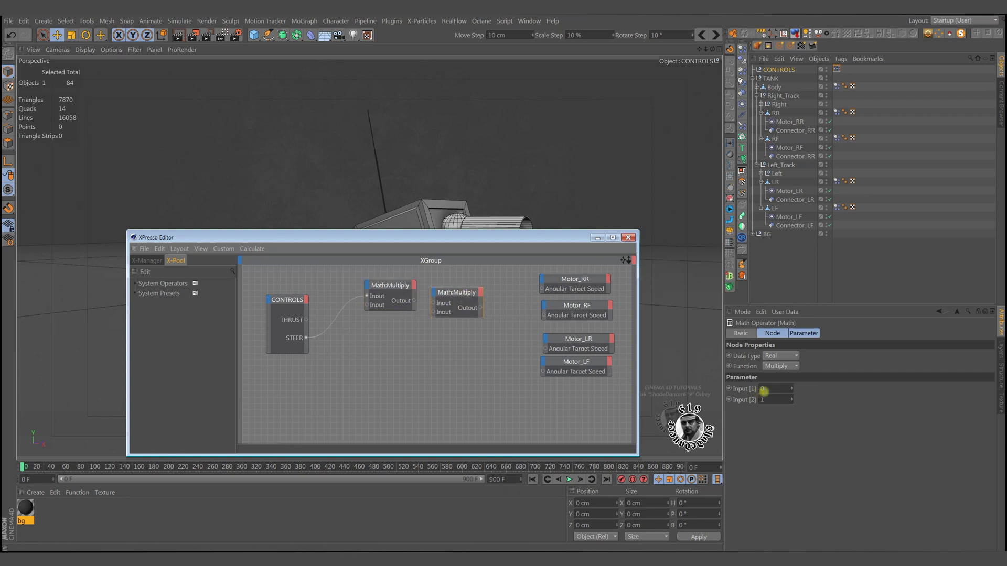
pyautogui.click(781, 366)
pyautogui.click(782, 377)
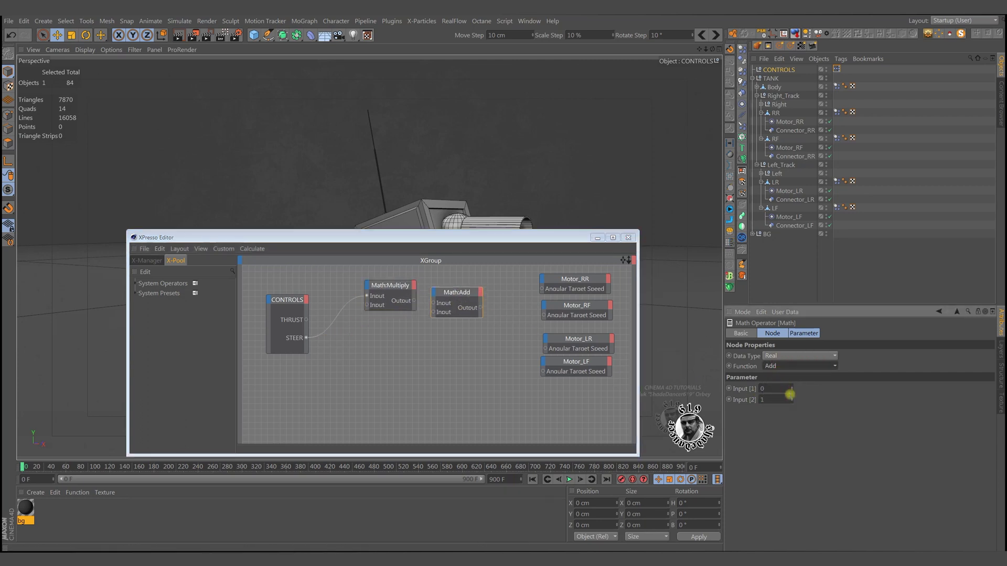
pyautogui.moveTo(466, 291); pyautogui.dragTo(441, 313)
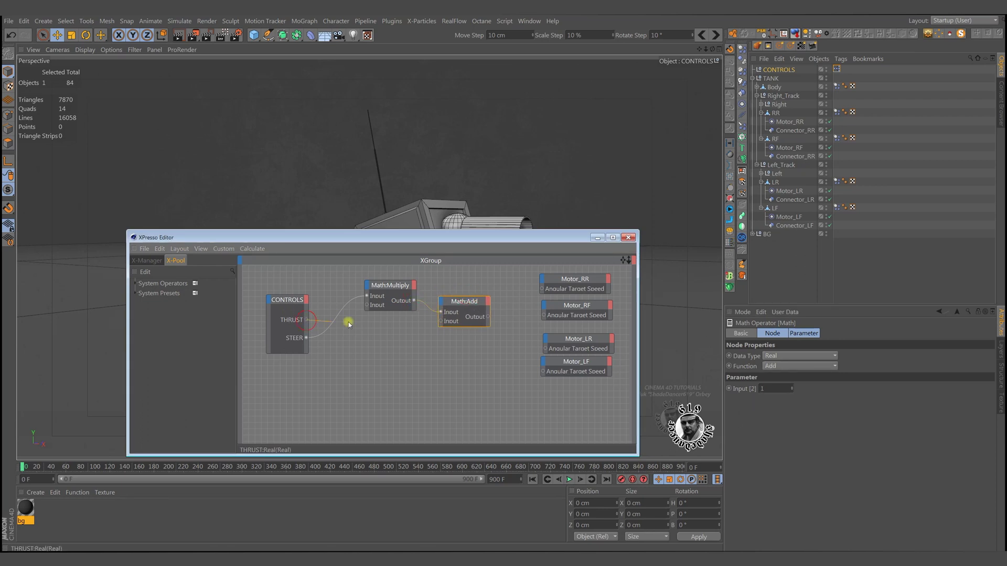
pyautogui.moveTo(358, 323); pyautogui.dragTo(469, 297)
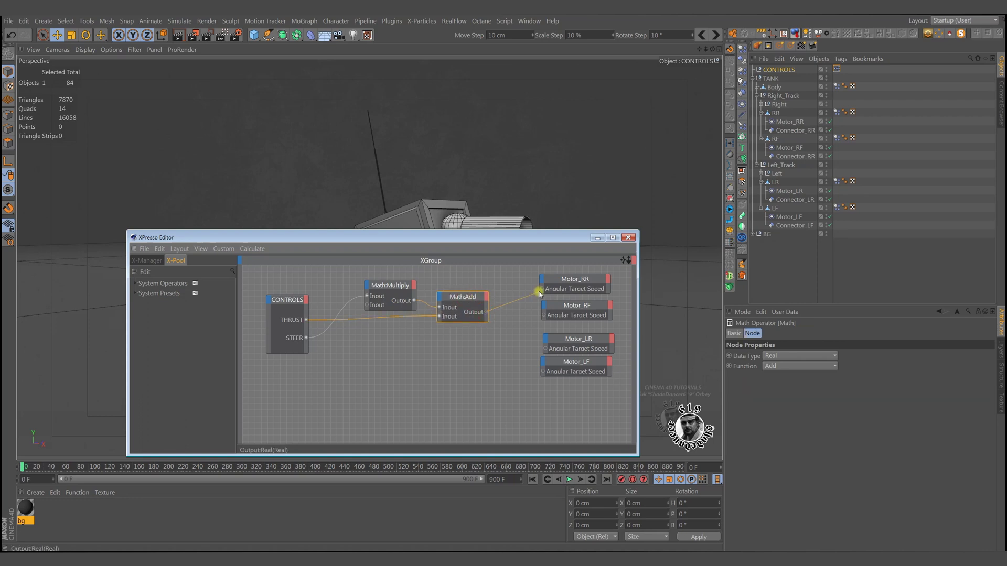
# Feed the Add output into Motor_RR's Angular Target Speed and duplicate the Multiply–Add pair below.
pyautogui.moveTo(542, 290); pyautogui.dragTo(544, 315)
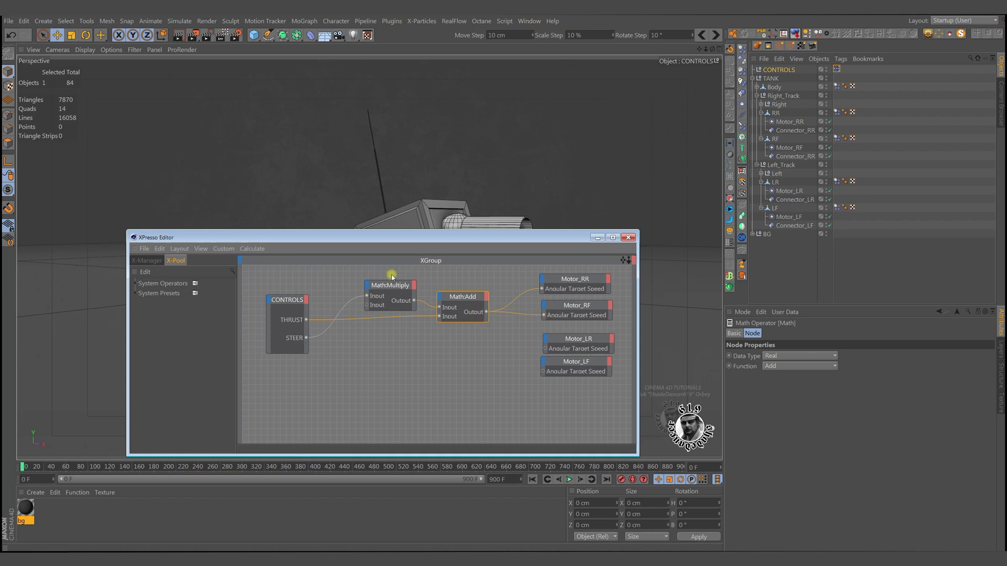
pyautogui.keyDown('ctrl'); pyautogui.moveTo(362, 271); pyautogui.dragTo(450, 318); pyautogui.keyUp('ctrl')
pyautogui.moveTo(363, 271); pyautogui.dragTo(459, 364)
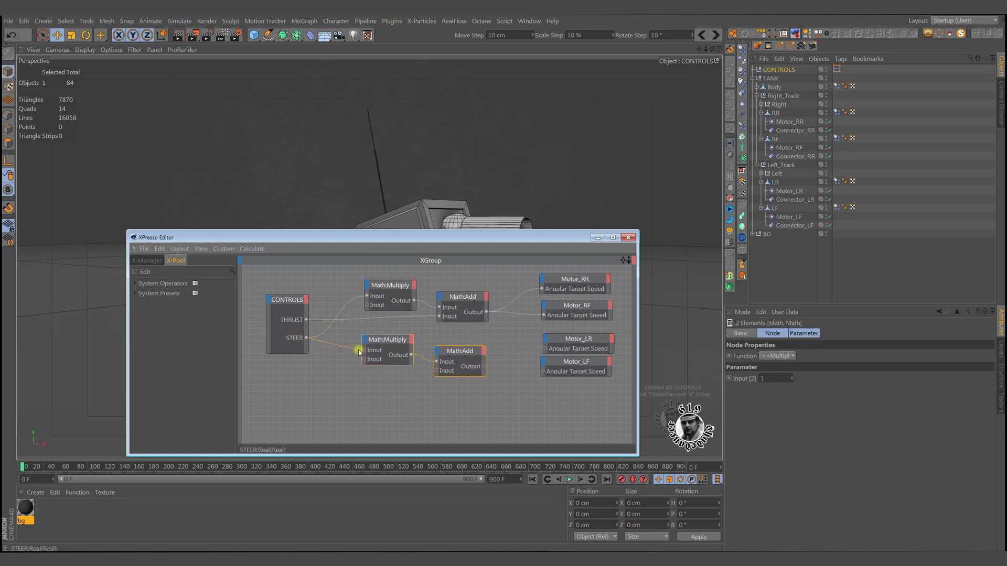
# Wire STEER into the lower Multiply node and set its second input to -1.
pyautogui.moveTo(365, 351); pyautogui.dragTo(366, 350)
pyautogui.click(389, 341)
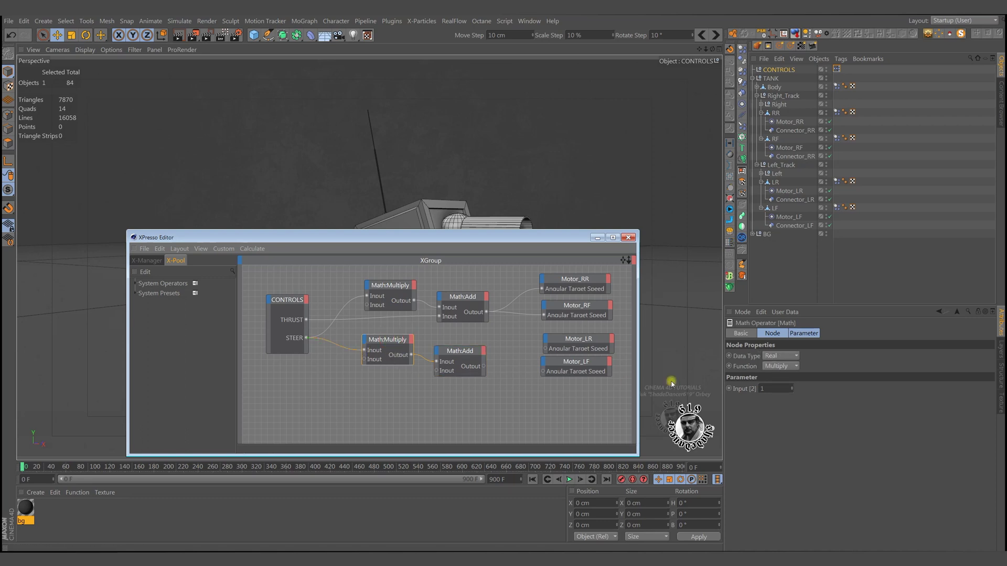
pyautogui.click(786, 389)
pyautogui.write('-1')
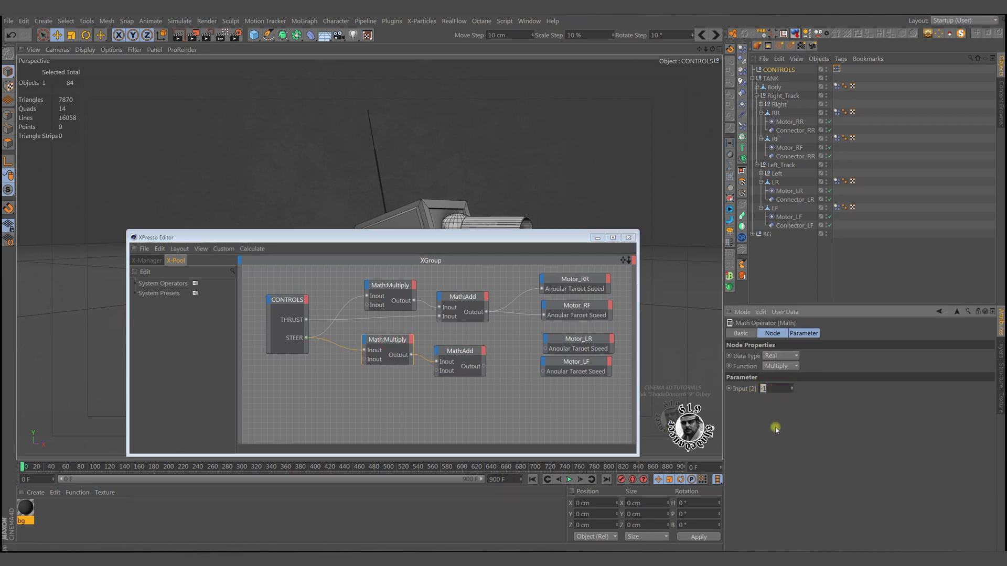
# Connect THRUST to the lower Add node and feed its output into Motor_LR's speed.
pyautogui.click(460, 352)
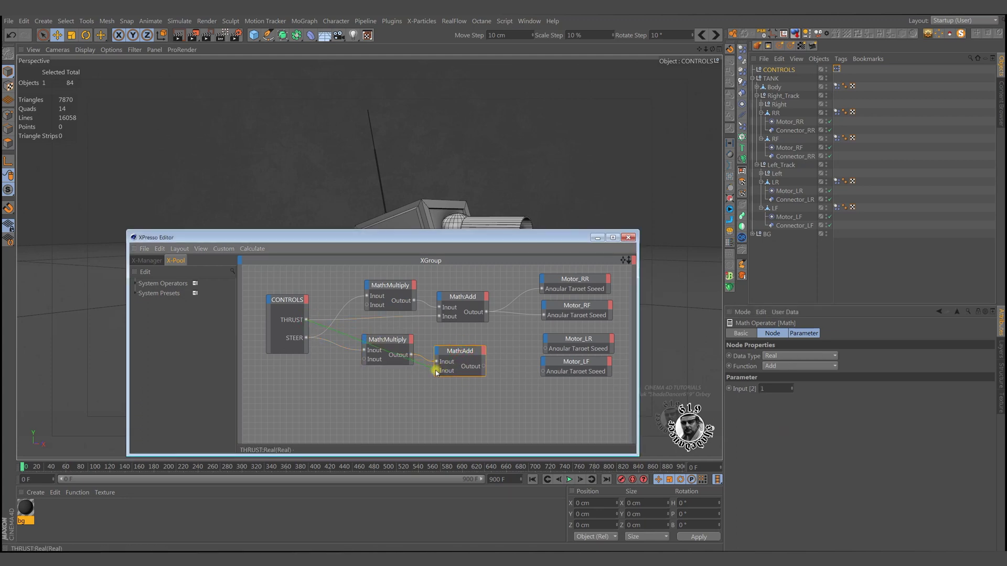
pyautogui.moveTo(437, 373); pyautogui.dragTo(437, 371)
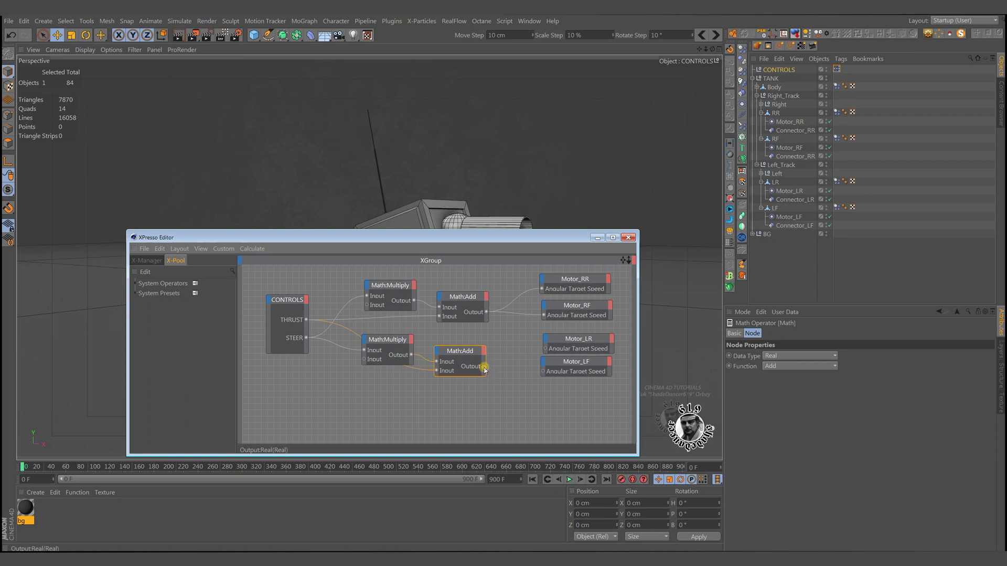
pyautogui.moveTo(546, 350); pyautogui.dragTo(544, 372)
# Close the XPresso Editor, show the CONTROLS sliders, and start playing the animation.
pyautogui.click(629, 238)
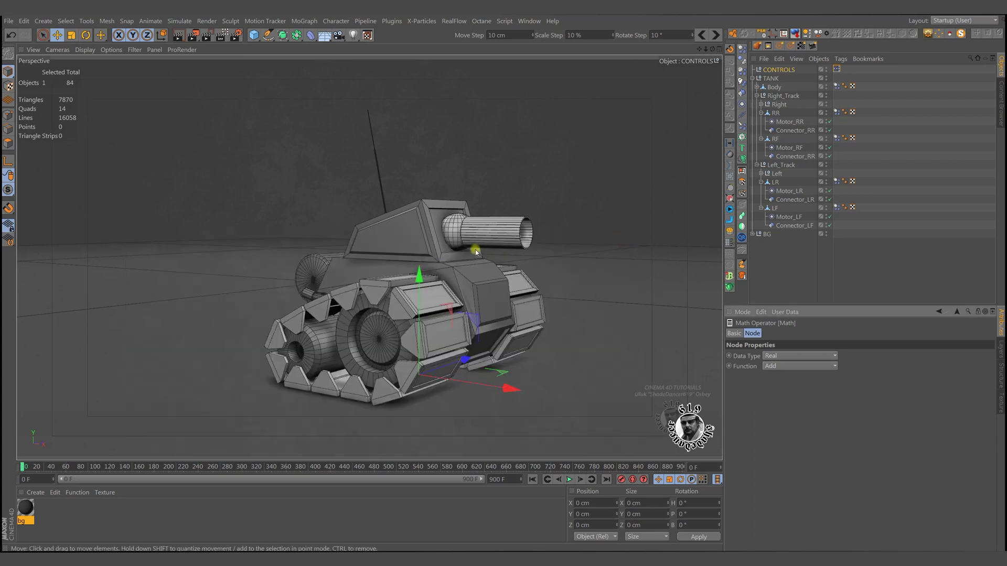
pyautogui.keyDown('alt'); pyautogui.moveTo(472, 289); pyautogui.dragTo(430, 283, button='right'); pyautogui.keyUp('alt')
pyautogui.click(787, 71)
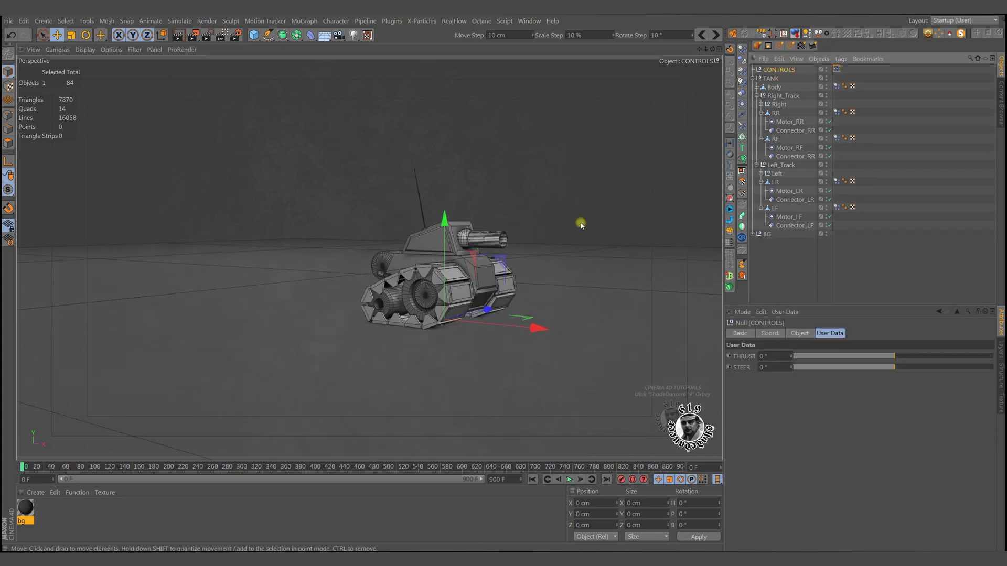
pyautogui.keyDown('alt'); pyautogui.moveTo(553, 243); pyautogui.dragTo(485, 350); pyautogui.keyUp('alt')
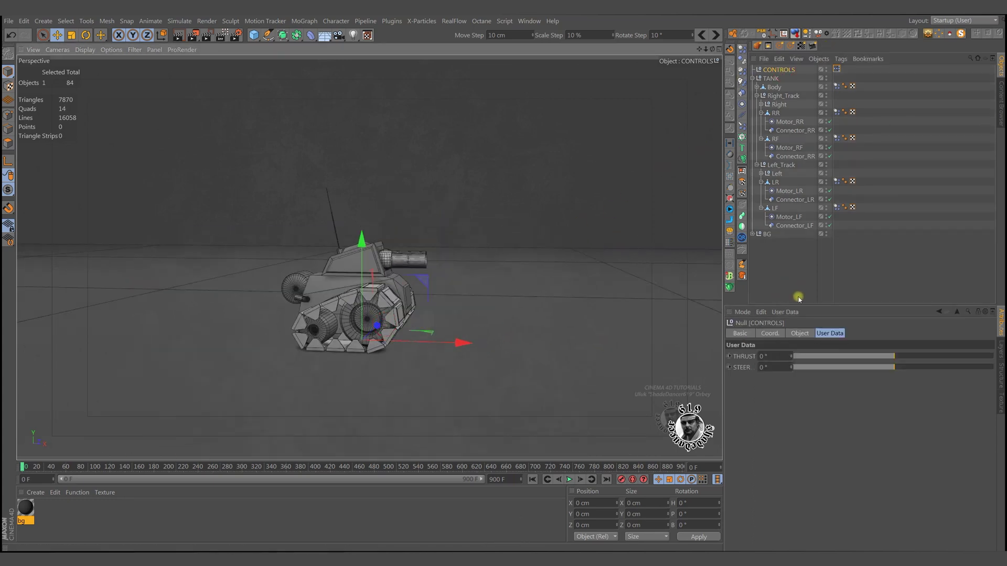
pyautogui.click(569, 480)
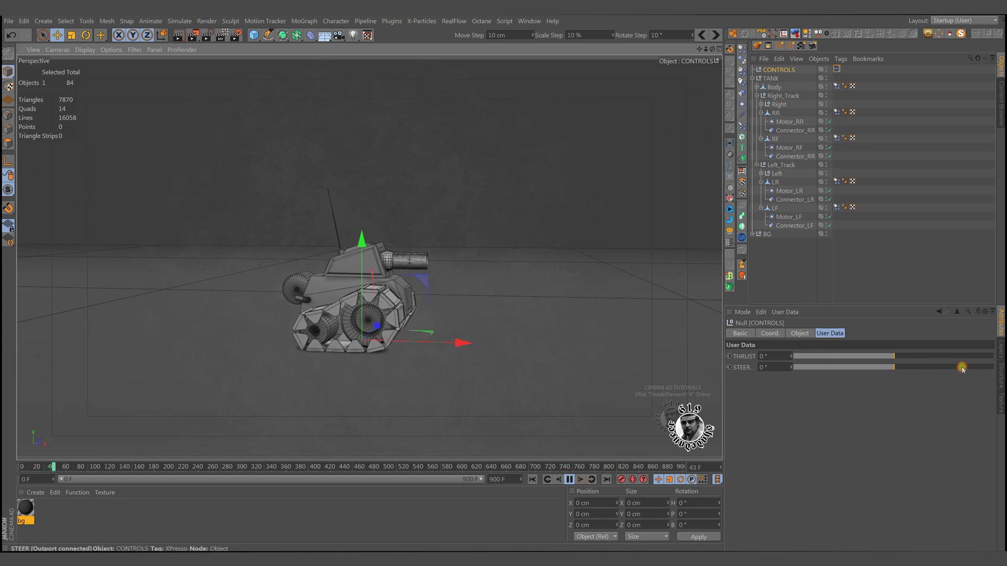
# Test steering with STEER at 200°, -230°, 0°, then THRUST 180° with STEER 180° and -270°.
pyautogui.moveTo(955, 371); pyautogui.dragTo(961, 367)
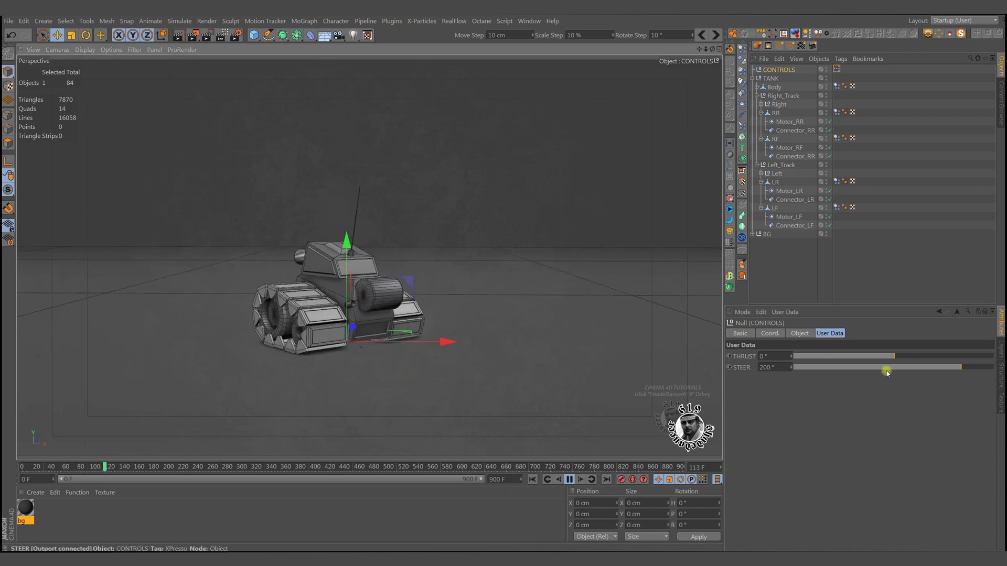
pyautogui.click(816, 367)
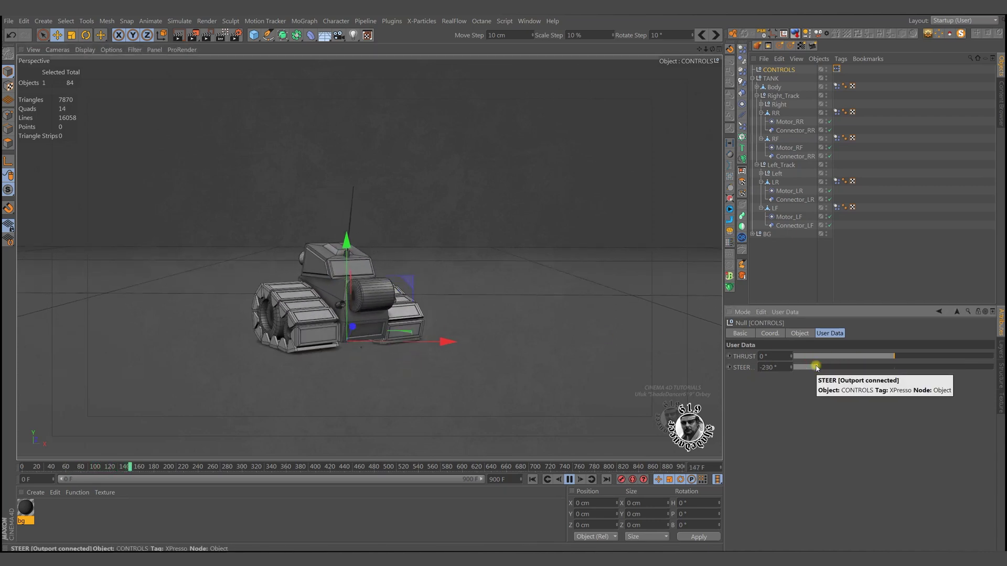
pyautogui.click(894, 367)
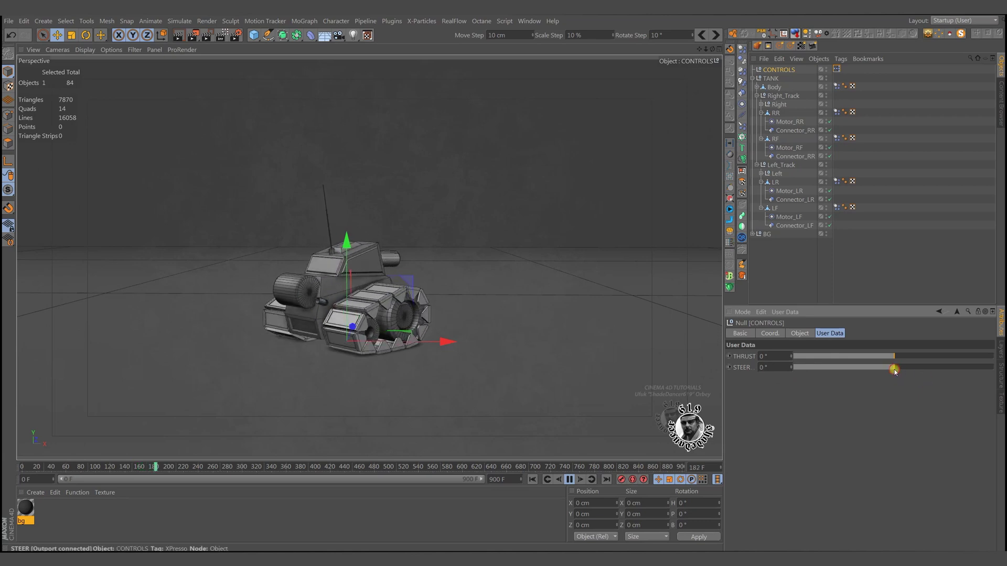
pyautogui.click(956, 356)
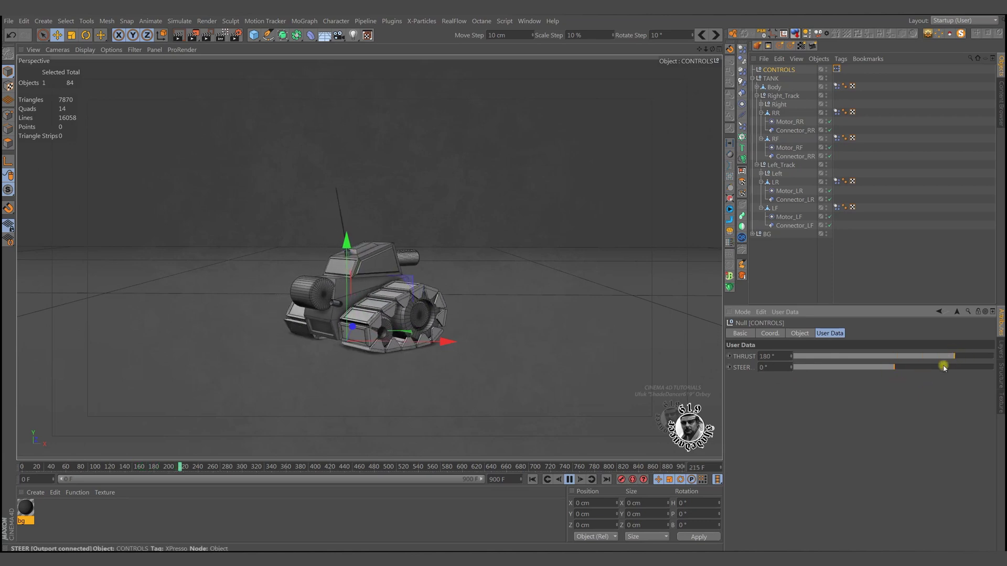
pyautogui.click(954, 367)
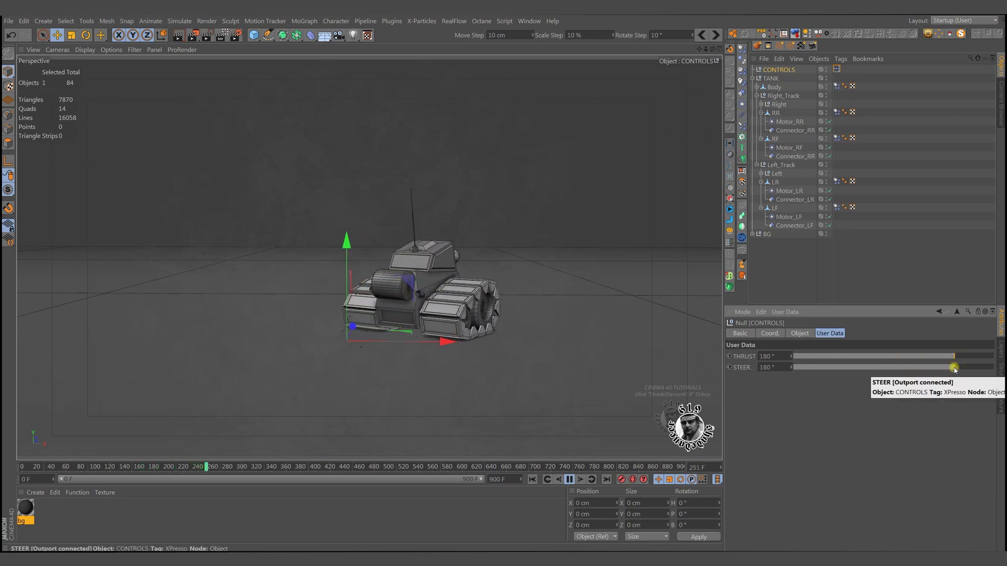
pyautogui.moveTo(917, 370); pyautogui.dragTo(806, 369)
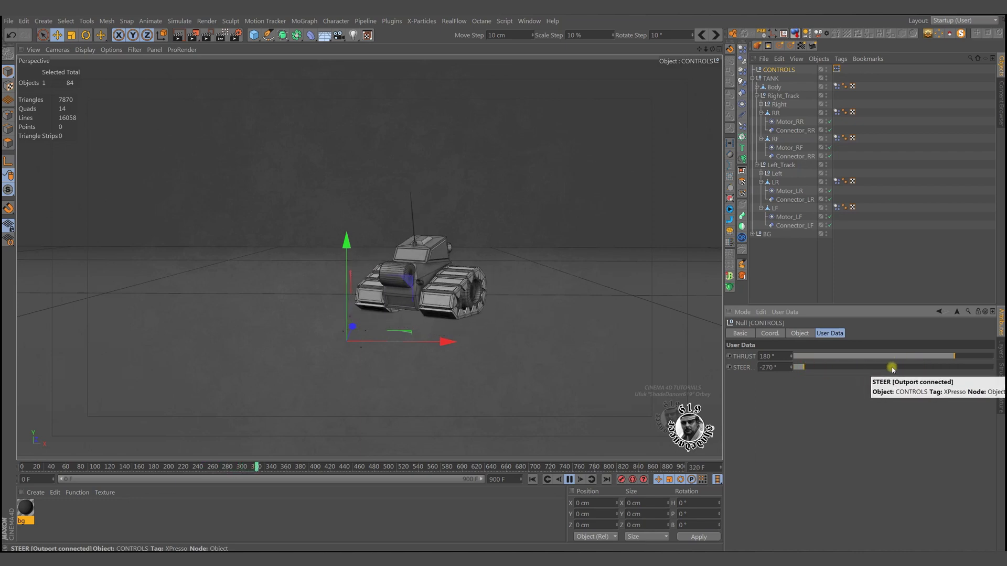
# Test THRUST at -210° and 150° with STEER at 80°, reset both to 0°, and stop playback.
pyautogui.click(823, 358)
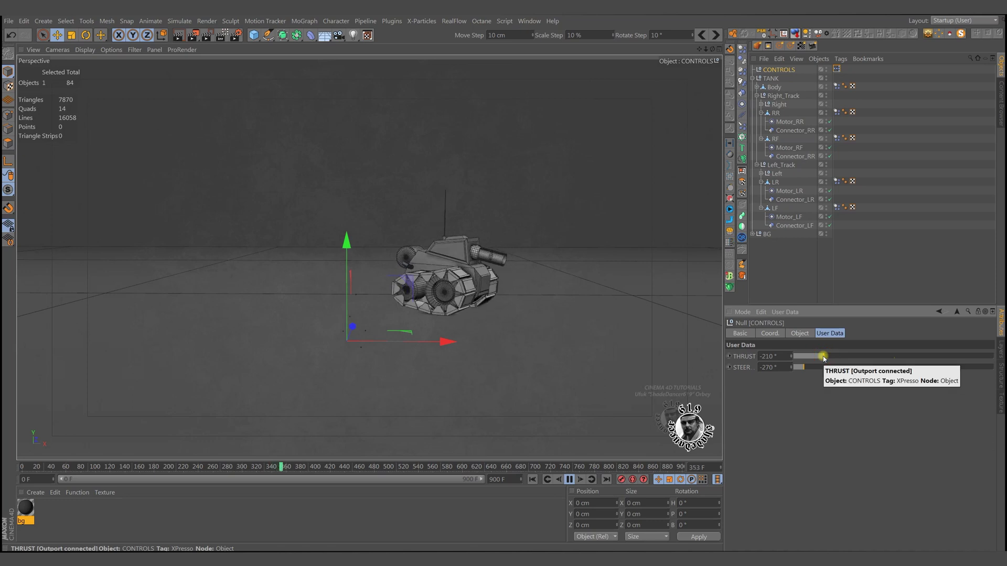
pyautogui.click(919, 368)
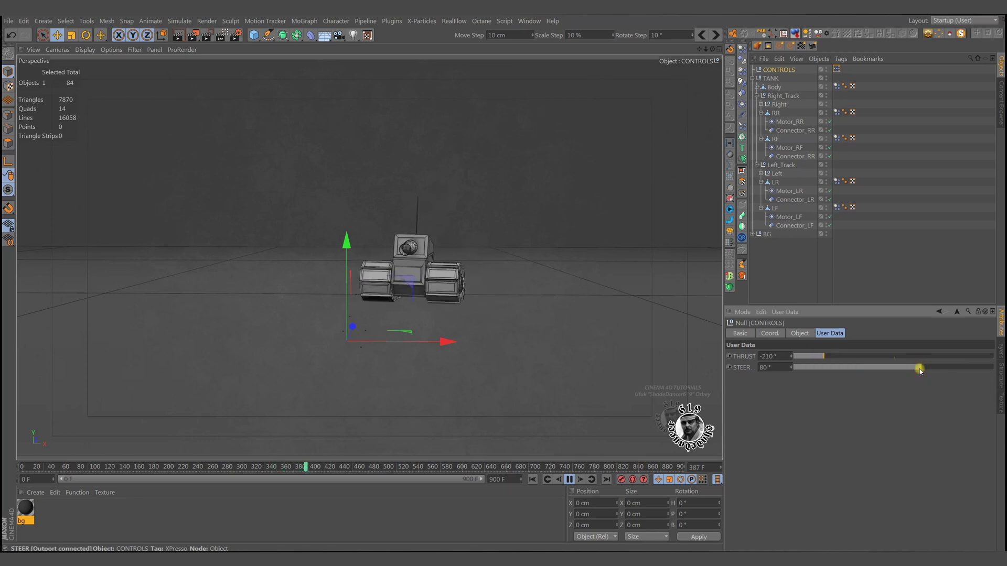
pyautogui.click(894, 358)
pyautogui.moveTo(904, 360); pyautogui.dragTo(942, 358)
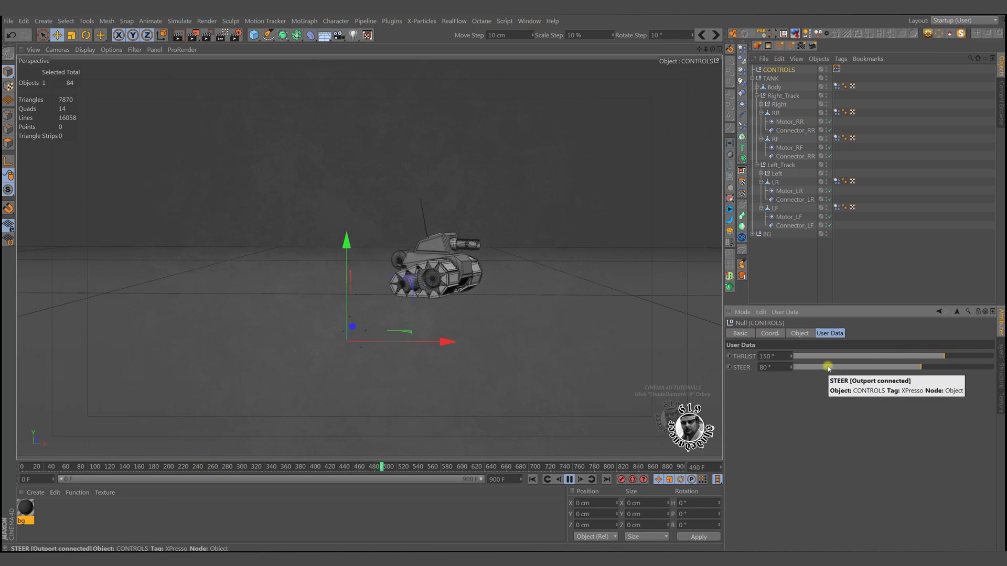
pyautogui.click(893, 358)
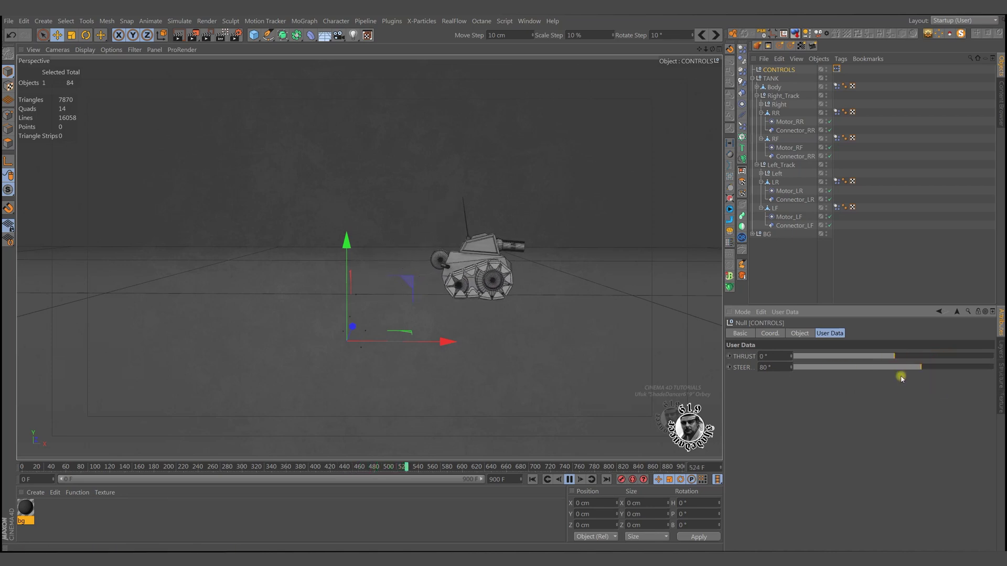
pyautogui.click(896, 368)
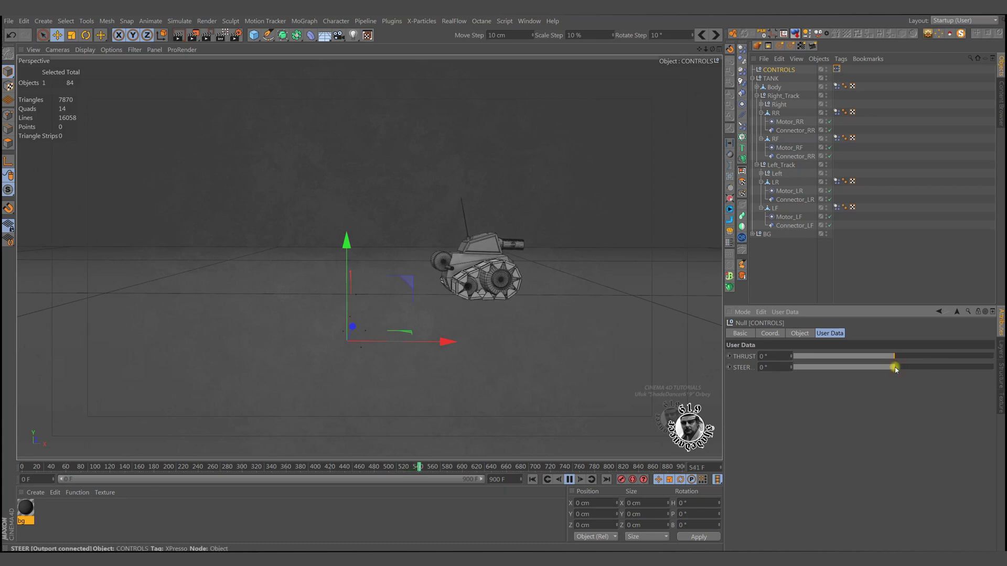
pyautogui.click(569, 480)
# Rewind to frame 0 and expand Body, Turret and Barrel_Body to reveal Barrel.
pyautogui.click(533, 479)
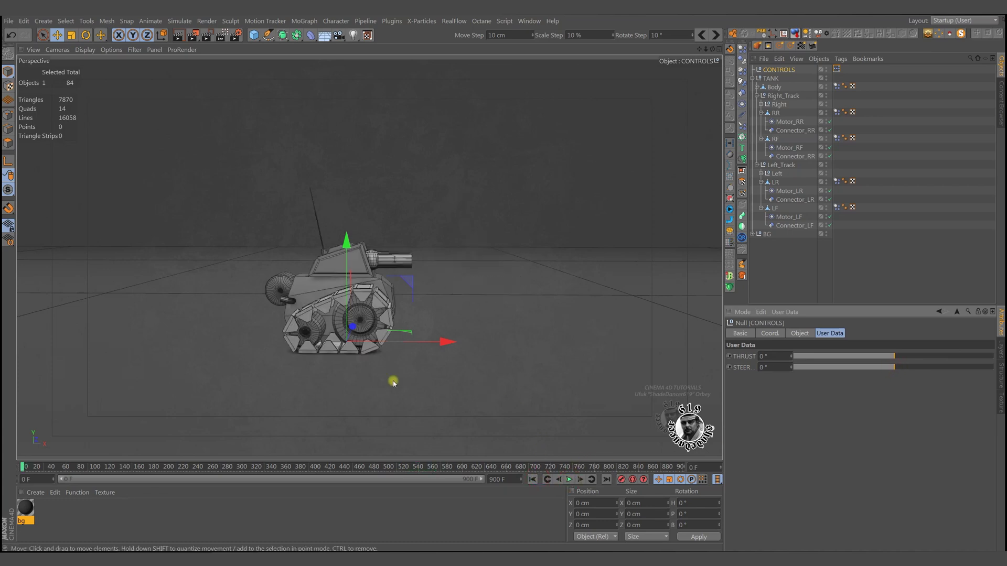
pyautogui.keyDown('alt'); pyautogui.moveTo(387, 375); pyautogui.dragTo(370, 323); pyautogui.keyUp('alt')
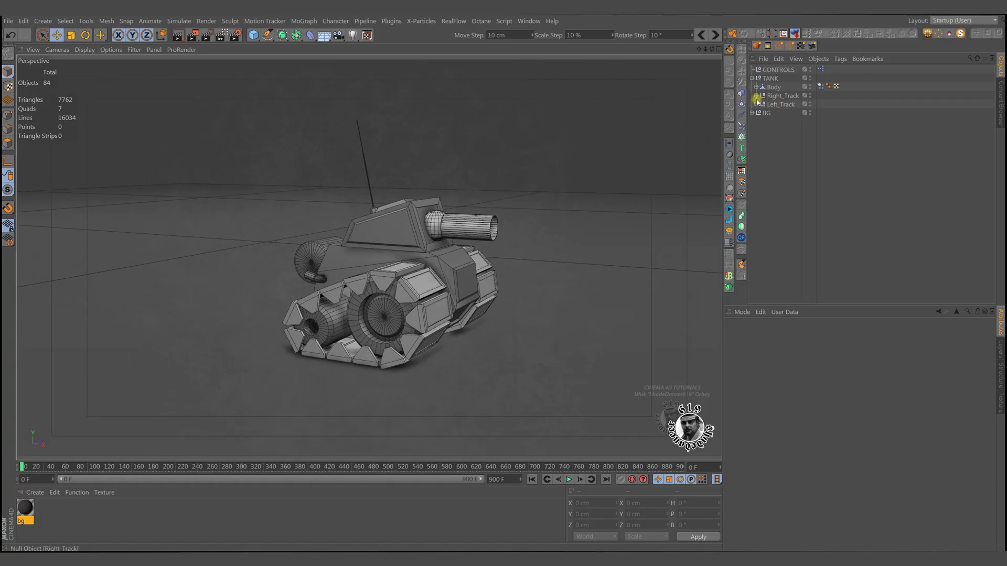
pyautogui.click(756, 87)
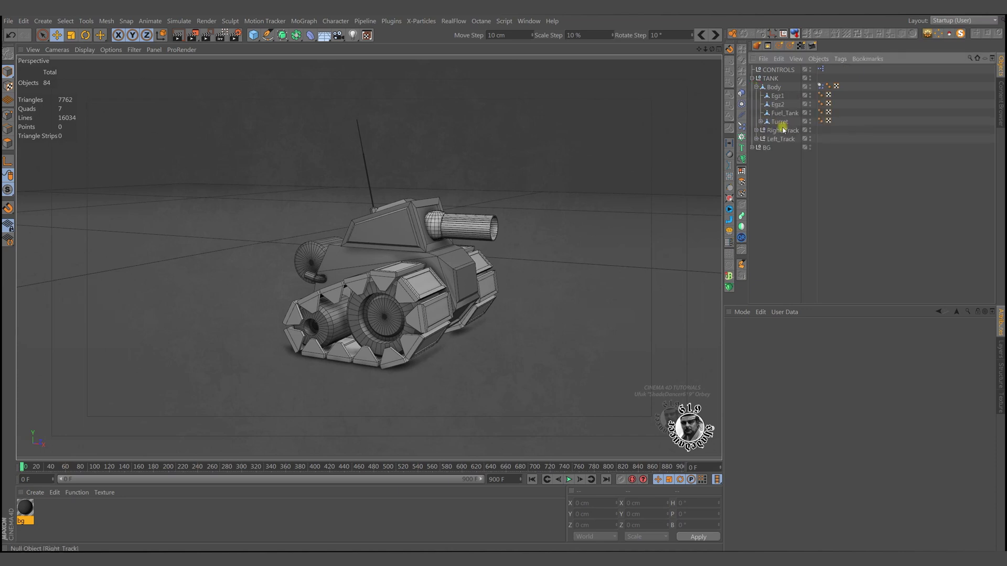
pyautogui.click(779, 122)
pyautogui.click(761, 123)
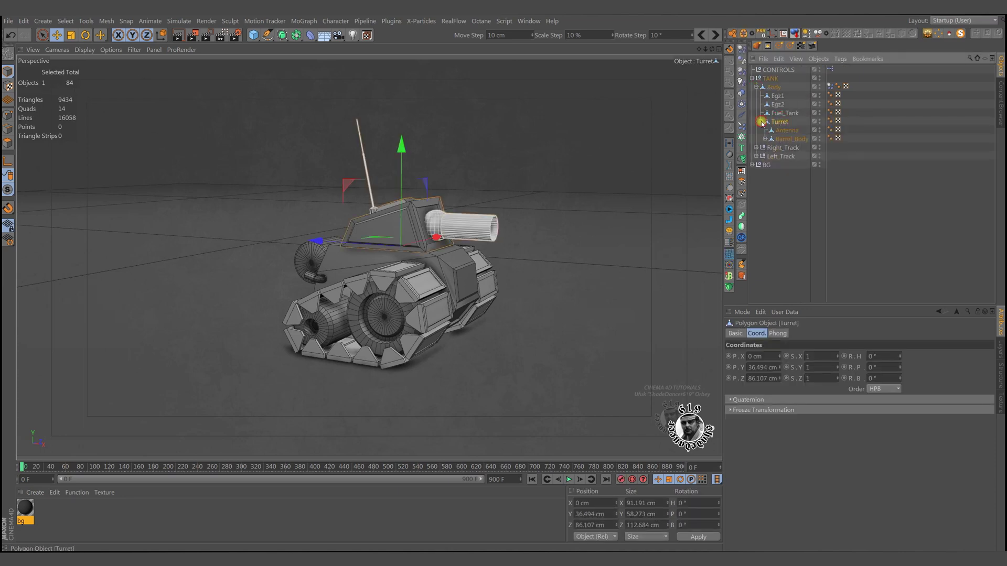
pyautogui.click(788, 139)
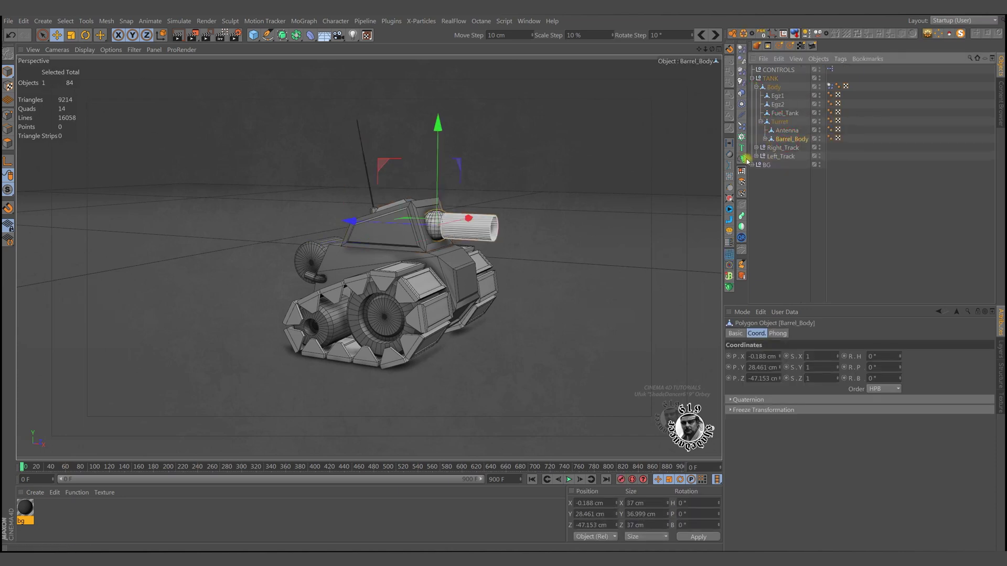
pyautogui.click(765, 139)
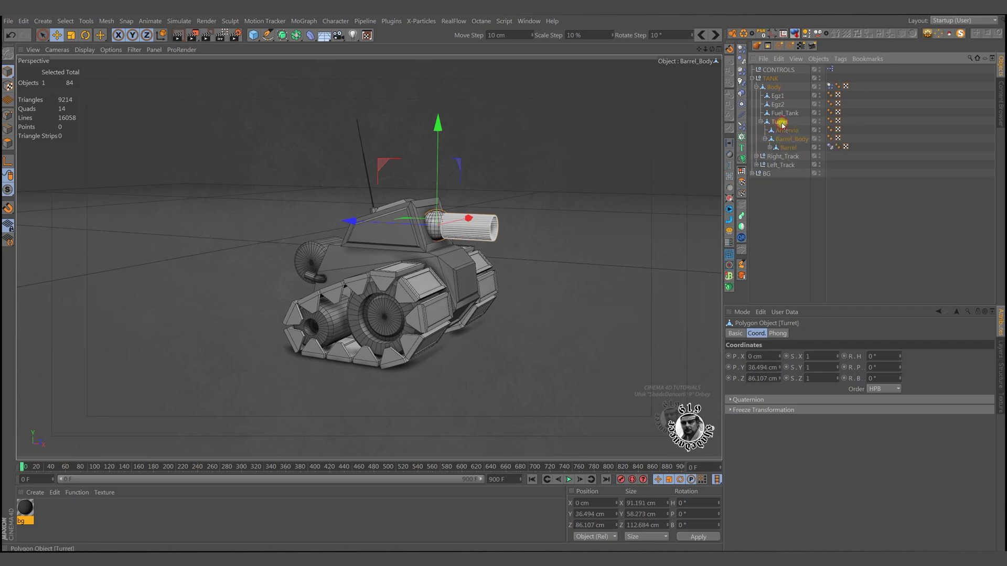
pyautogui.click(780, 122)
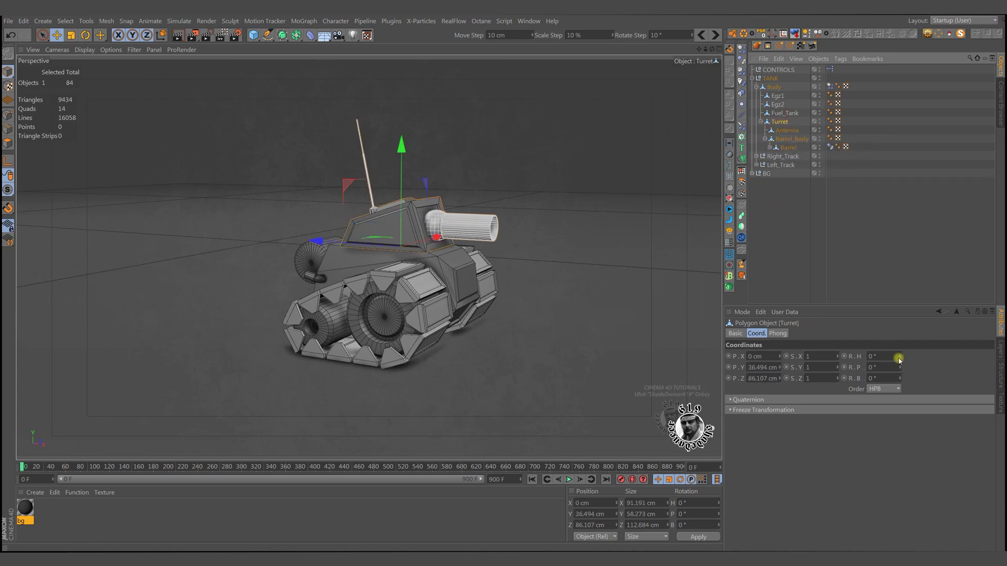
# Trial-rotate the Turret heading and Barrel_Body pitch, undoing each back to 0°.
pyautogui.moveTo(899, 359); pyautogui.dragTo(899, 357)
pyautogui.hotkey('ctrl', 'z')
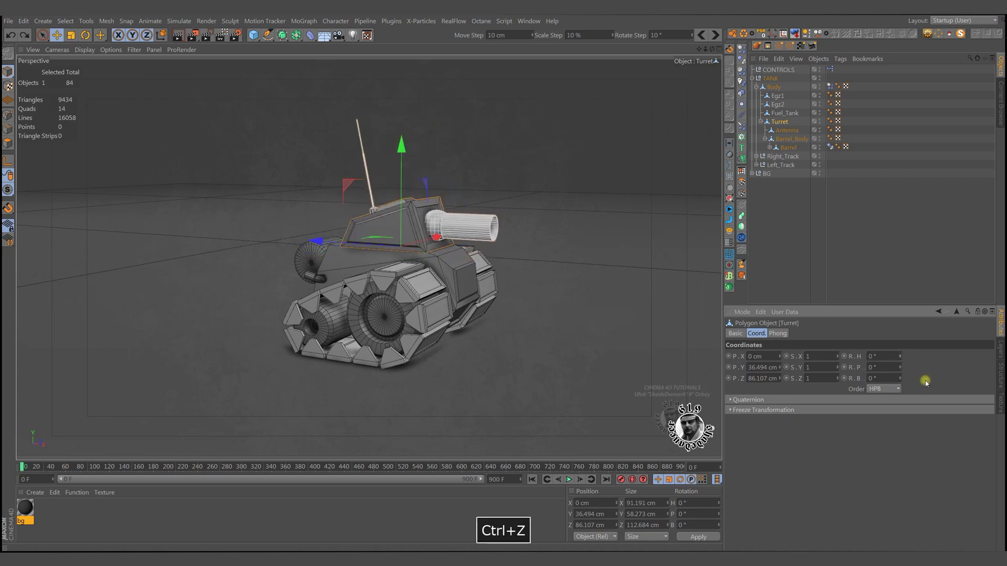
pyautogui.click(781, 140)
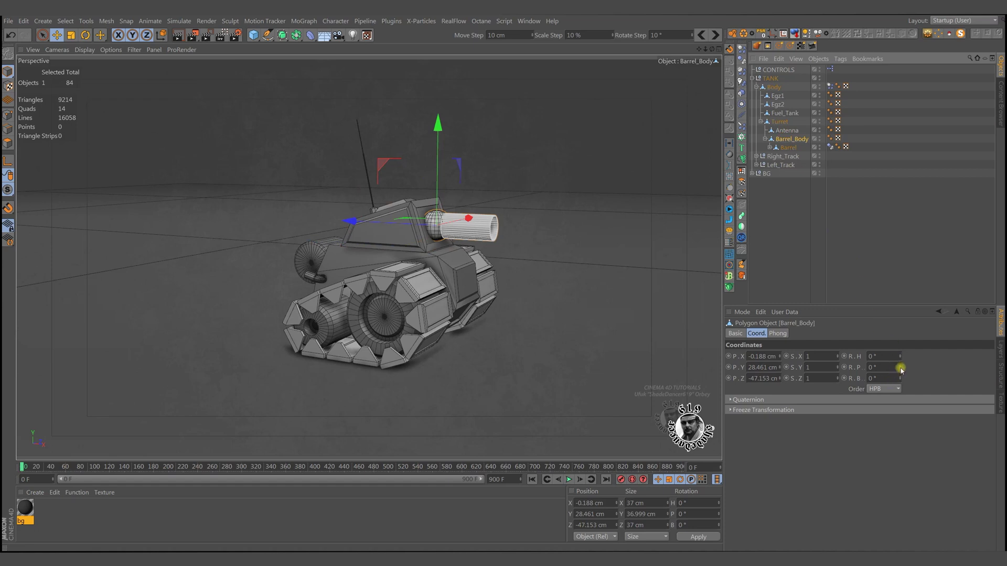
pyautogui.moveTo(900, 369); pyautogui.dragTo(900, 365)
pyautogui.hotkey('ctrl', 'z')
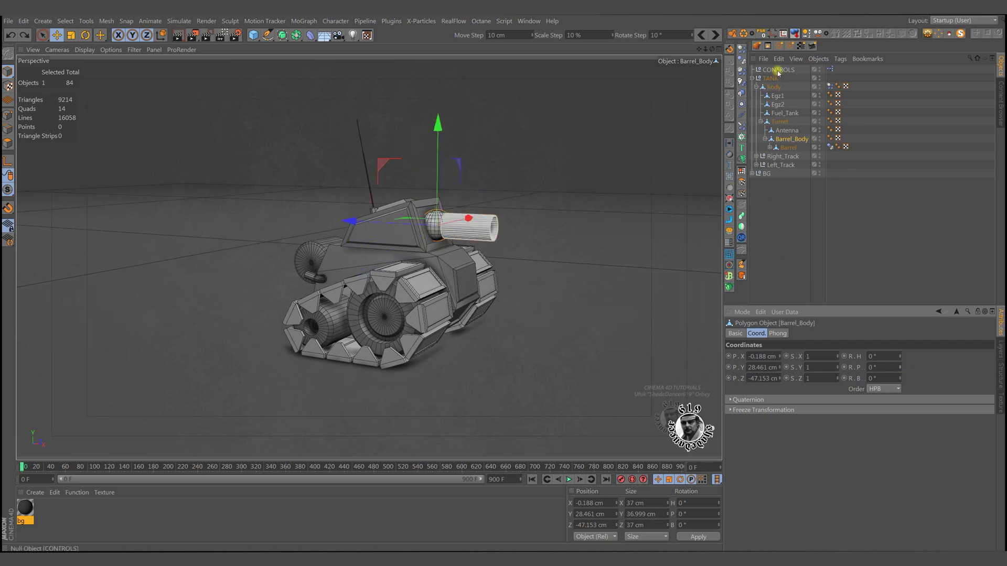
# Open Manage User Data on CONTROLS and add a new entry named TURRET.
pyautogui.click(778, 69)
pyautogui.click(779, 312)
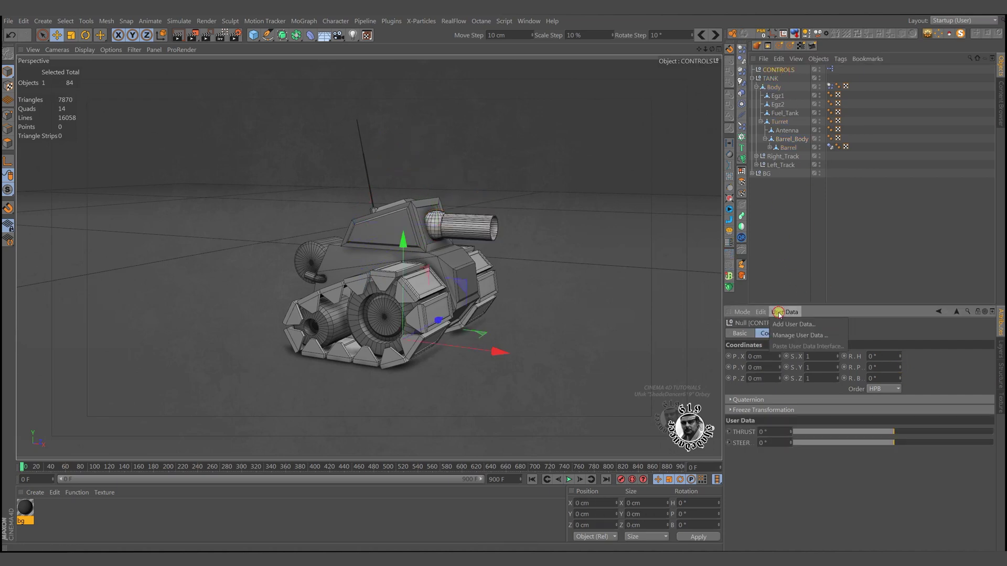
pyautogui.click(792, 335)
pyautogui.moveTo(742, 223); pyautogui.dragTo(640, 205)
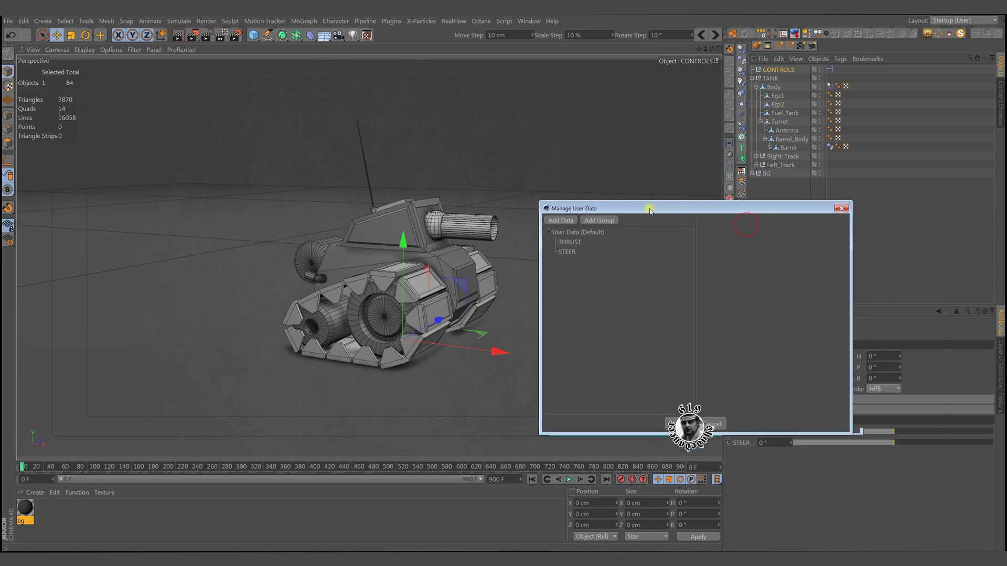
pyautogui.click(556, 220)
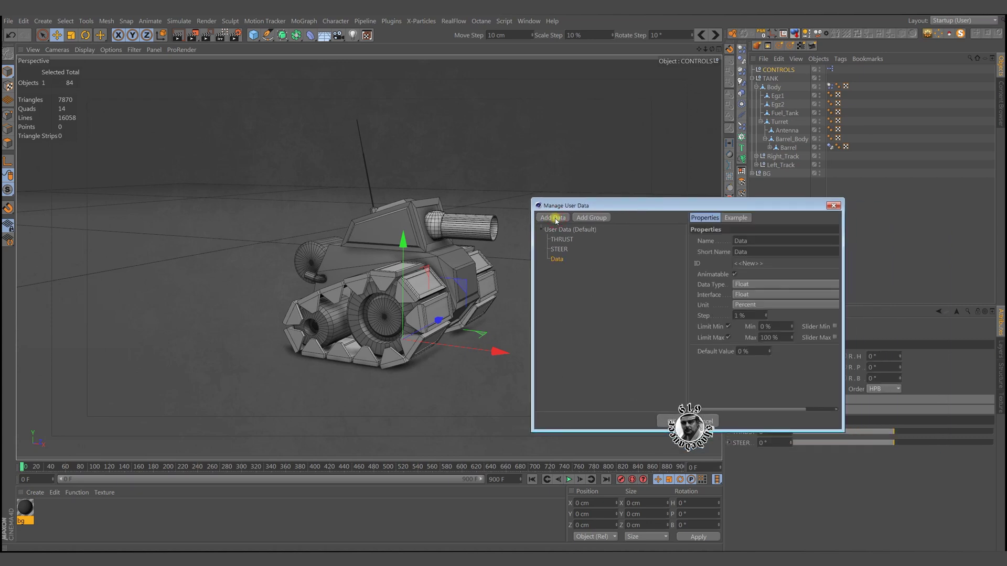
pyautogui.doubleClick(763, 240)
pyautogui.write('TURRET')
# Make TURRET a degree Float Slider limited from -180° to 180° in 1° steps.
pyautogui.click(754, 294)
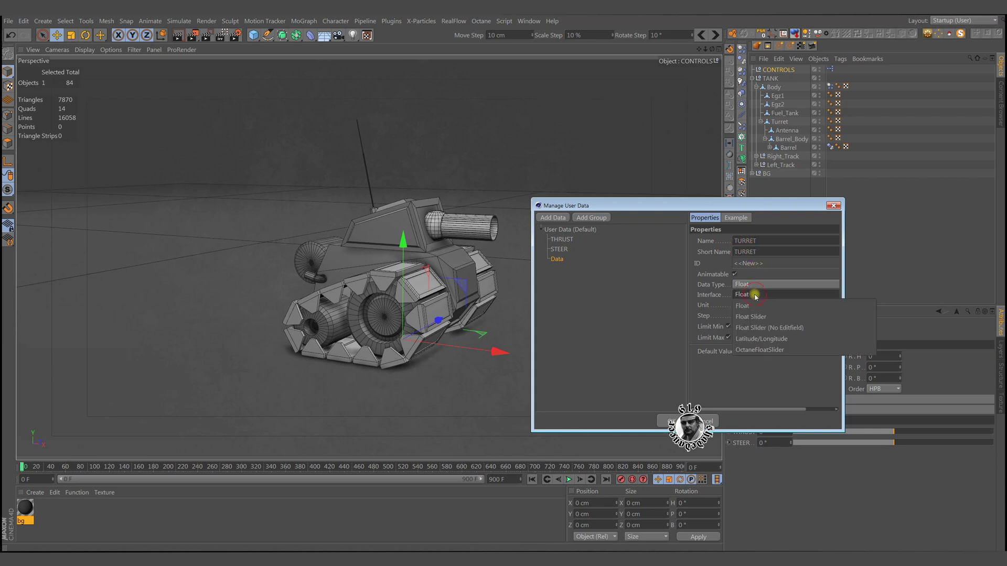
pyautogui.click(766, 316)
pyautogui.click(753, 305)
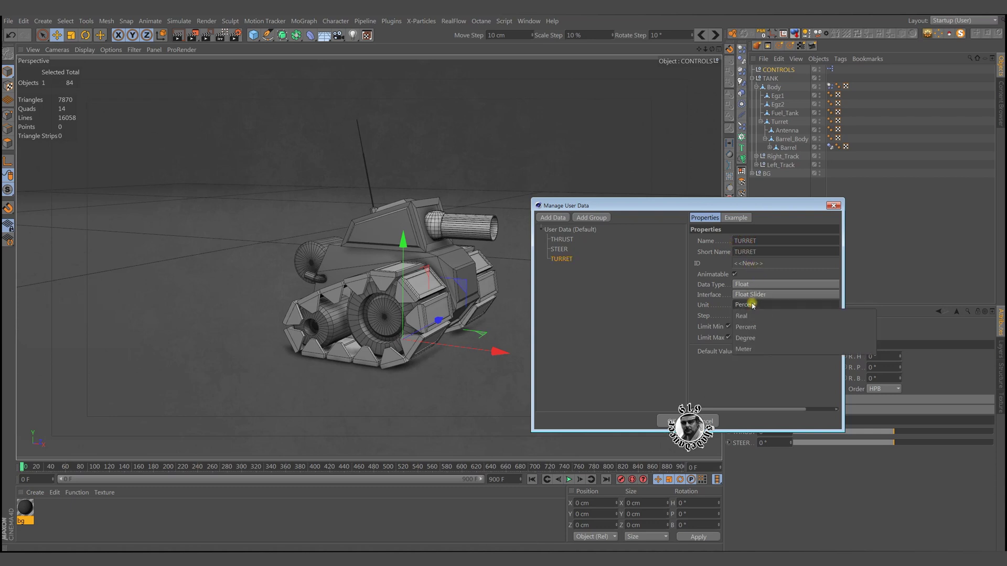
pyautogui.click(753, 341)
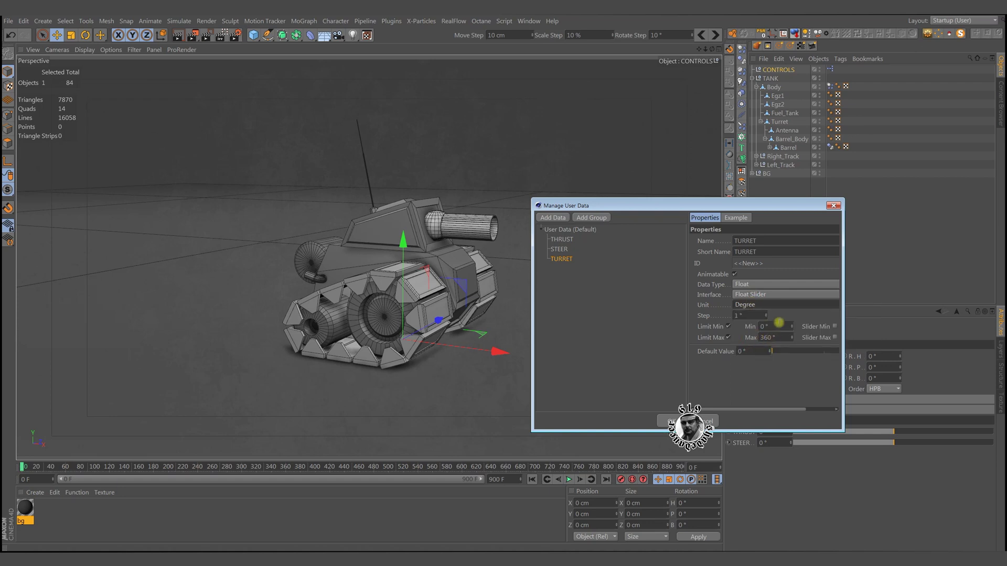
pyautogui.click(779, 326)
pyautogui.write('-180')
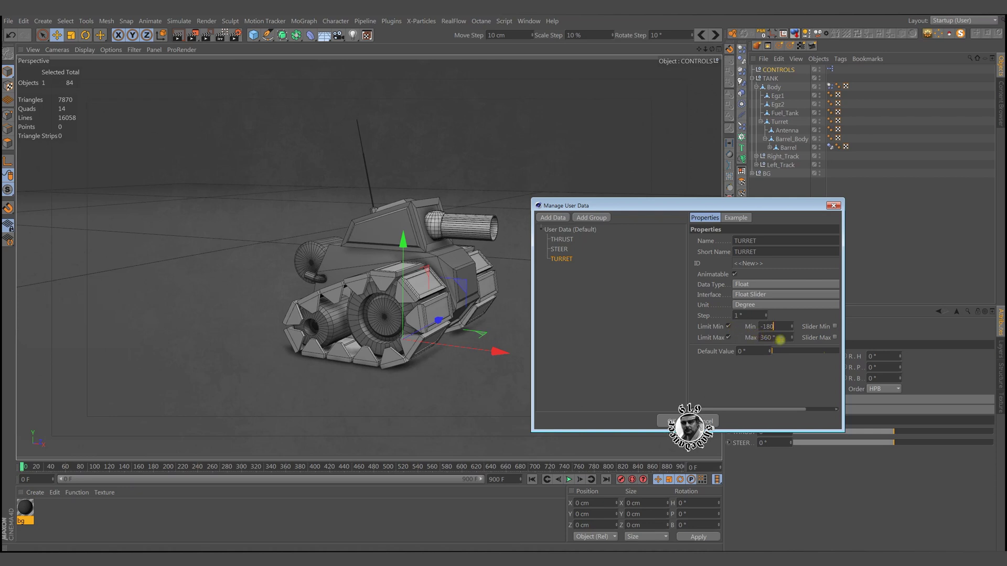
pyautogui.click(779, 337)
pyautogui.write('18')
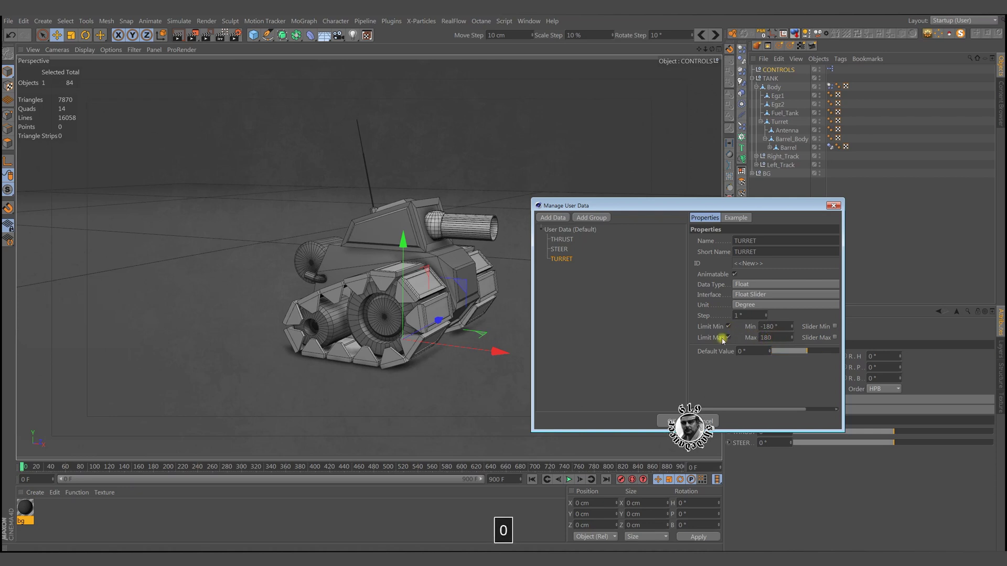
pyautogui.press('Return')
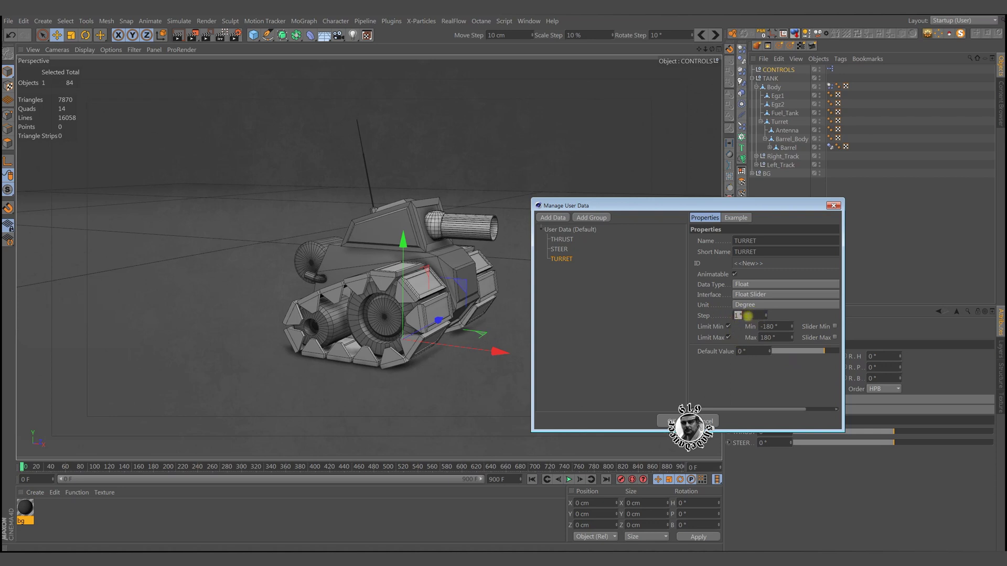
pyautogui.click(750, 381)
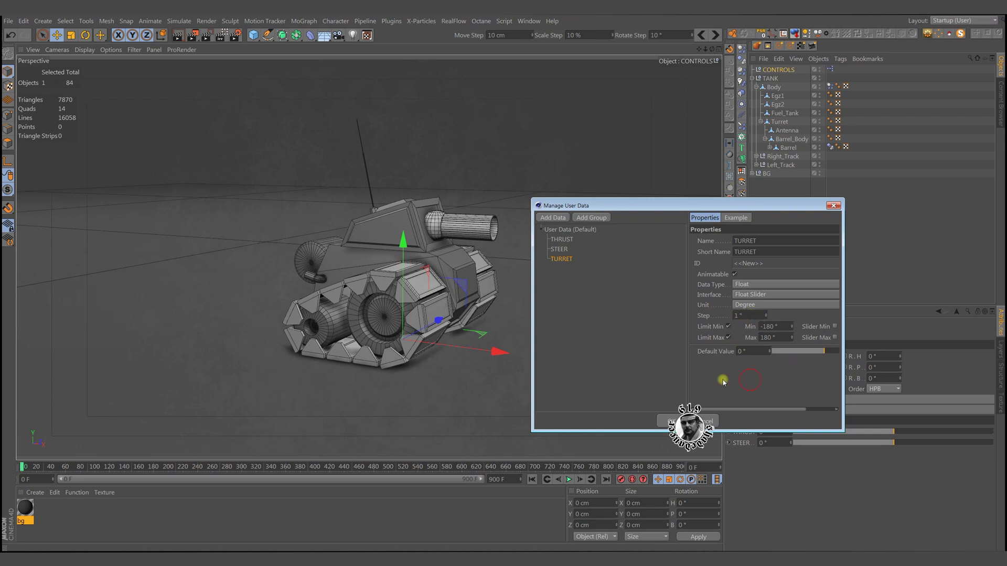
# Add another user data entry named BARREL.
pyautogui.click(554, 220)
pyautogui.moveTo(764, 240); pyautogui.dragTo(728, 241)
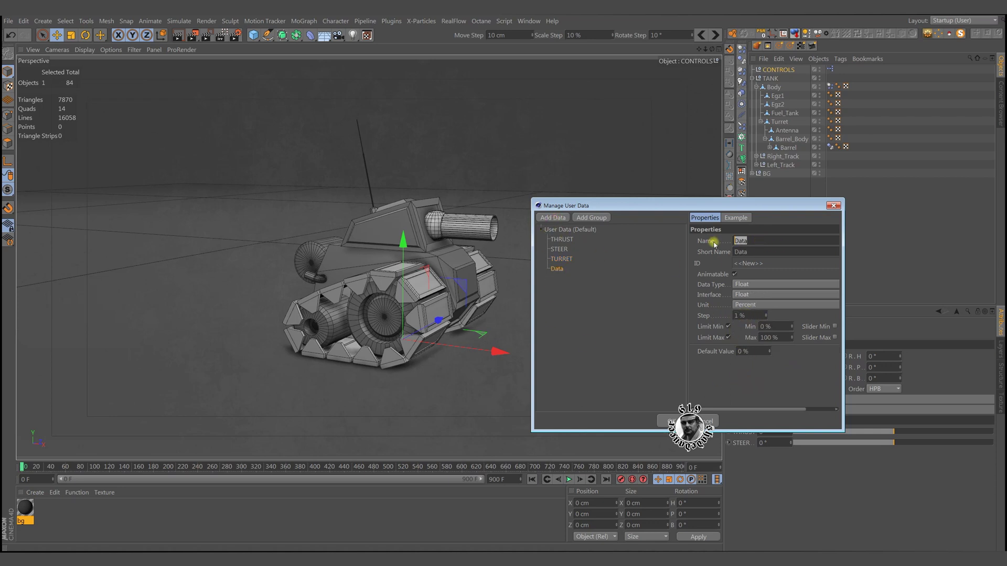
pyautogui.write('BARREL')
# Make BARREL a degree Float Slider from -30° to 30° and confirm with OK.
pyautogui.click(753, 295)
pyautogui.click(768, 317)
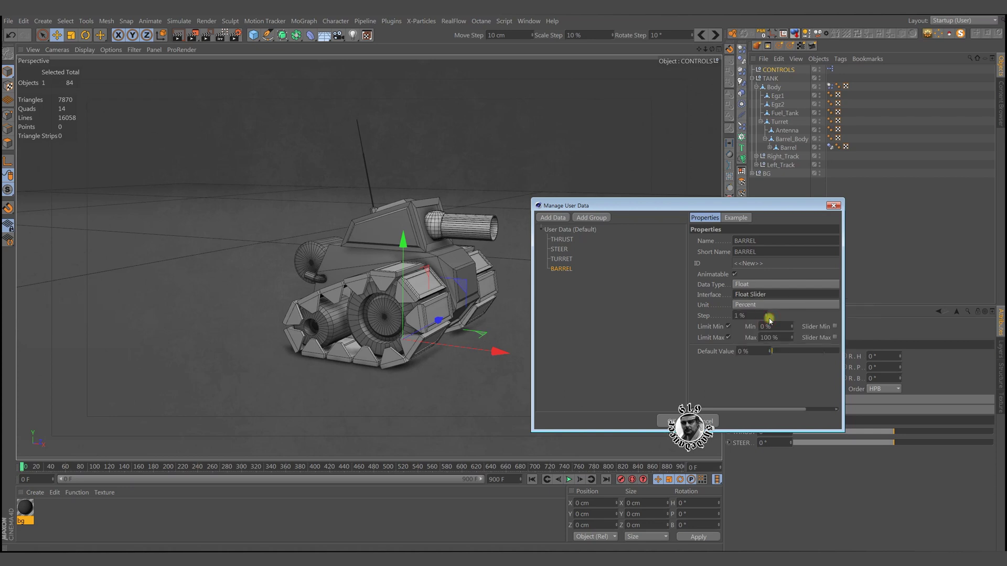
pyautogui.click(753, 306)
pyautogui.click(750, 339)
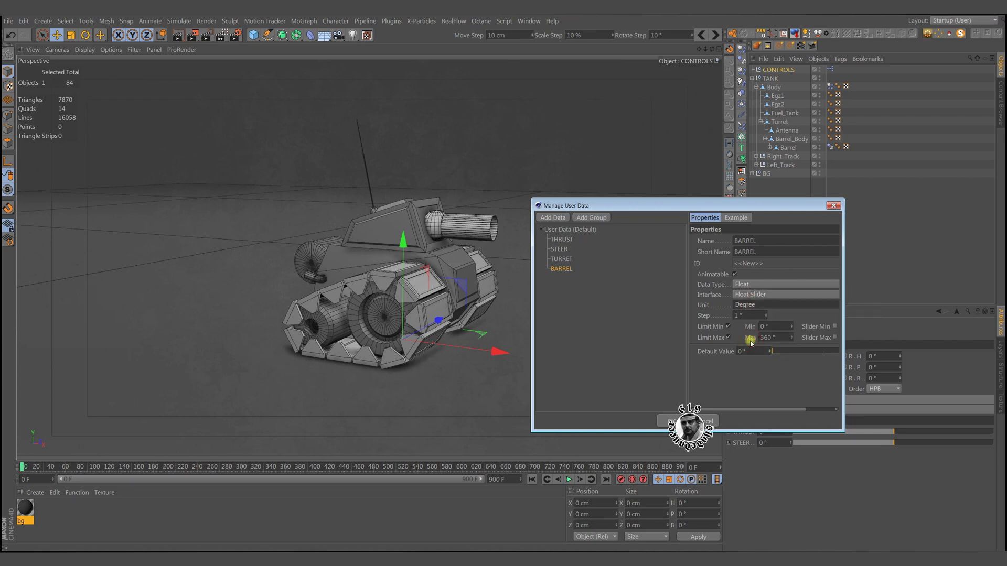
pyautogui.click(783, 327)
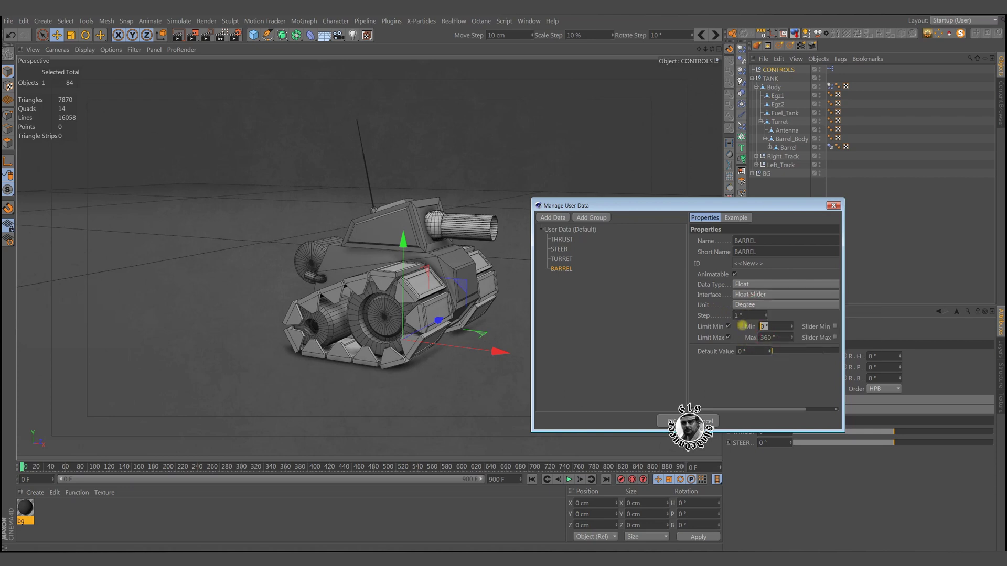
pyautogui.write('-30')
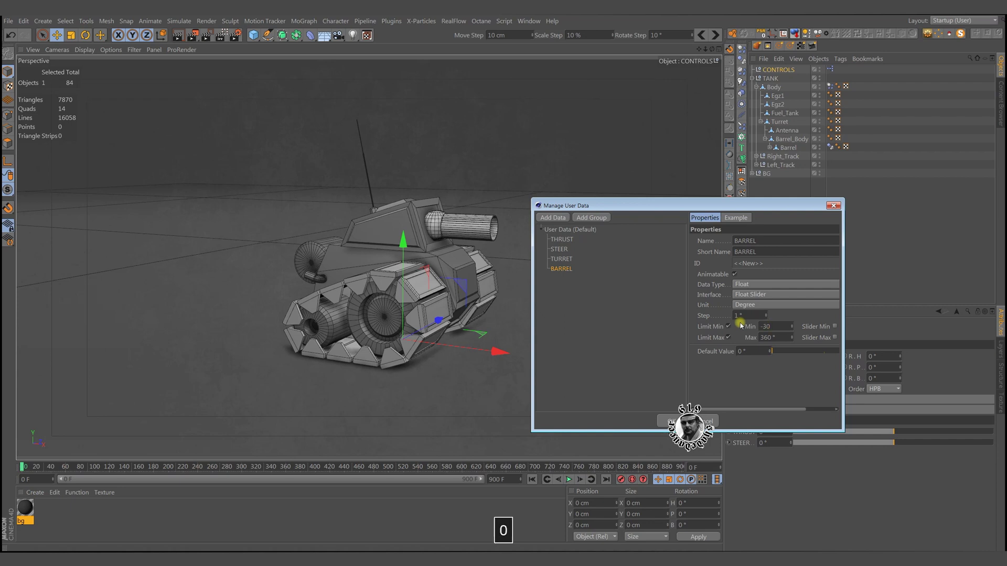
pyautogui.press('Tab')
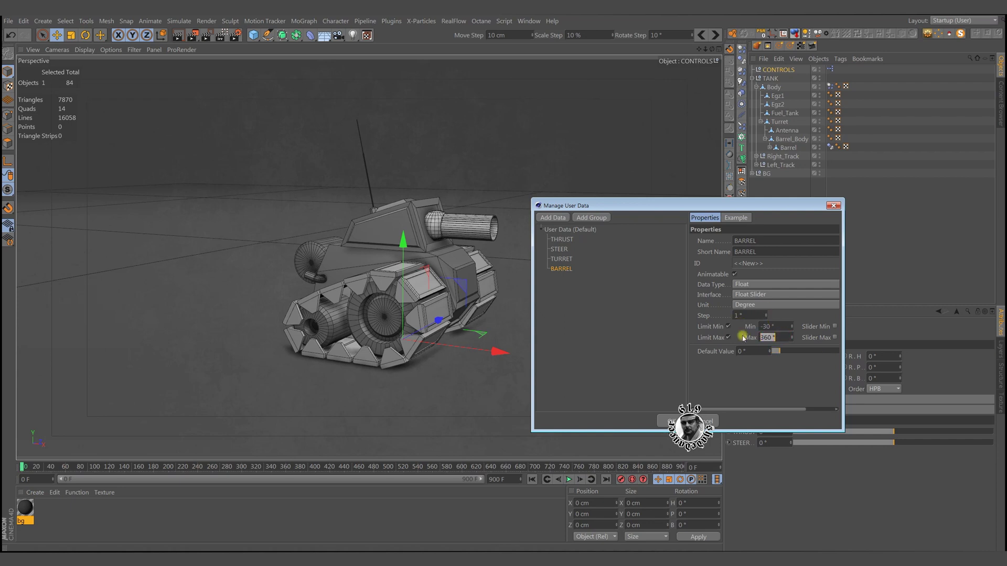
pyautogui.write('30')
pyautogui.click(670, 421)
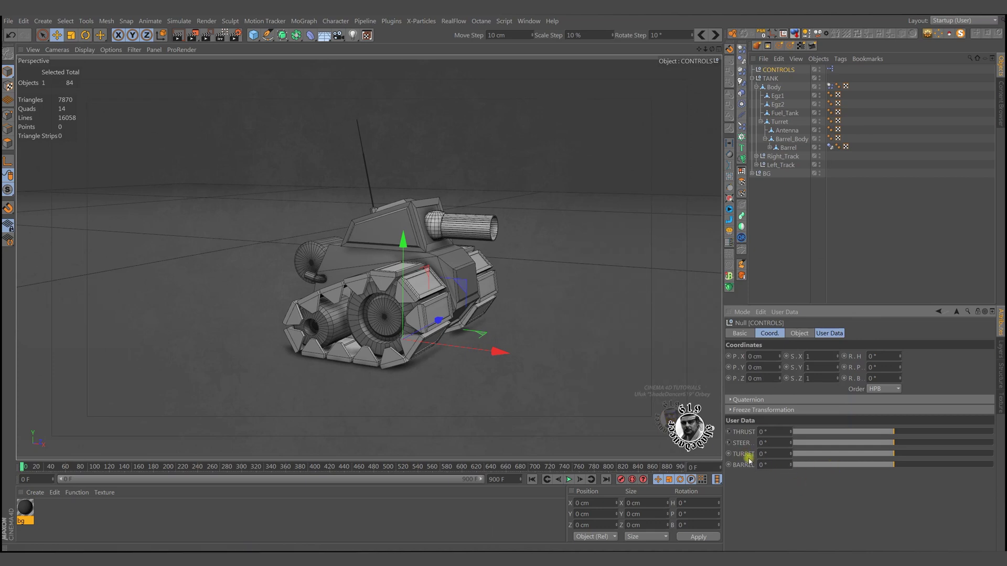
# Open the CONTROLS XPresso graph and add TURRET and BARREL output ports to the CONTROLS node.
pyautogui.doubleClick(830, 68)
pyautogui.moveTo(344, 231); pyautogui.dragTo(337, 81)
pyautogui.moveTo(428, 309); pyautogui.dragTo(427, 419)
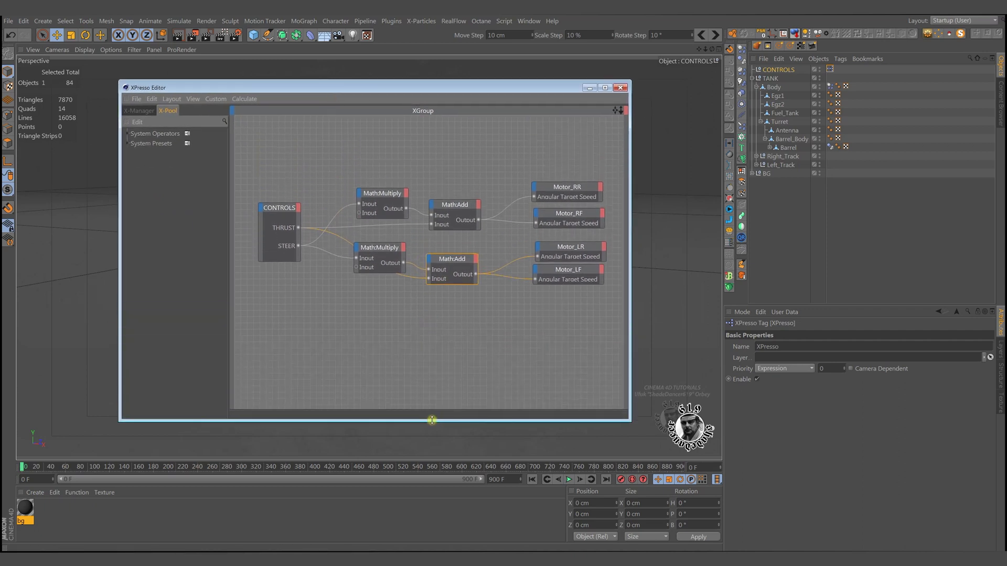
pyautogui.click(297, 208)
pyautogui.moveTo(336, 376)
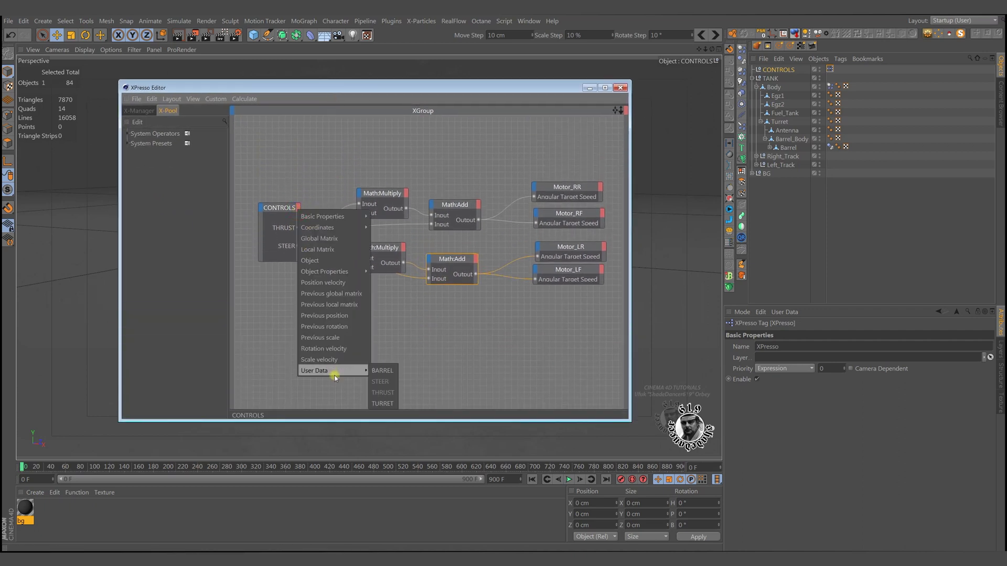
pyautogui.click(382, 403)
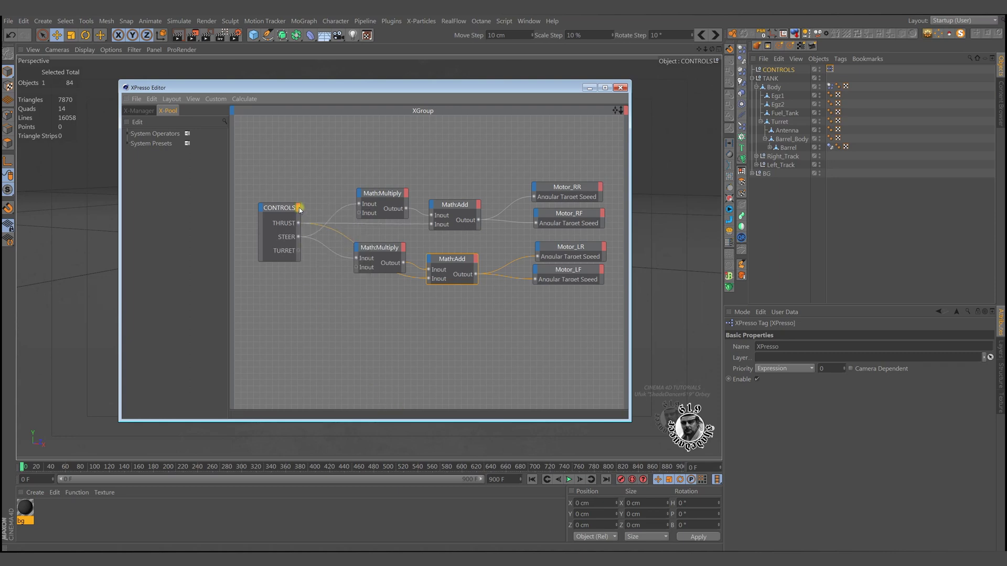
pyautogui.click(298, 207)
pyautogui.moveTo(337, 366)
pyautogui.click(379, 367)
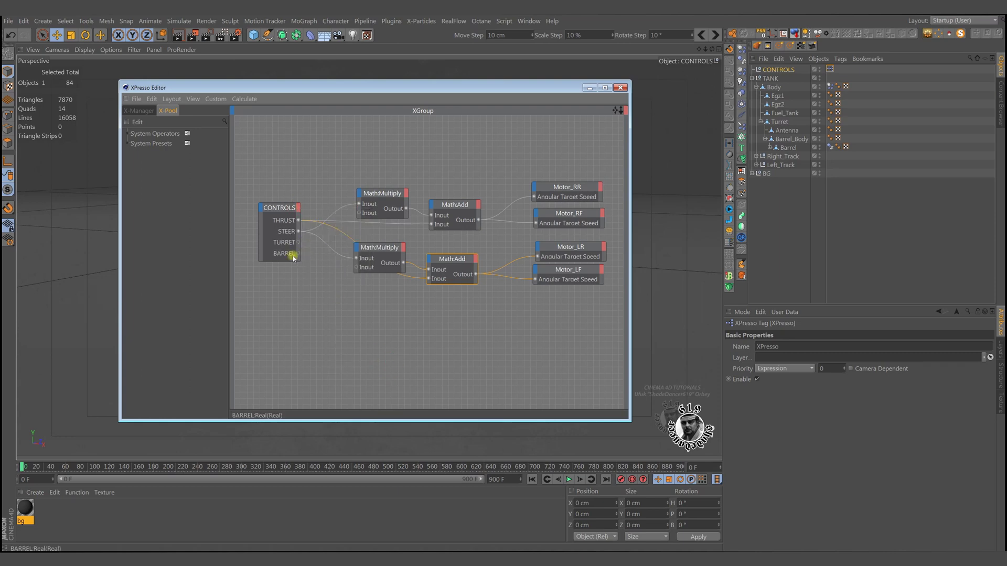
pyautogui.moveTo(288, 261); pyautogui.dragTo(294, 323)
# Add a Turret node and wire TURRET into its Rotation.H input.
pyautogui.click(780, 122)
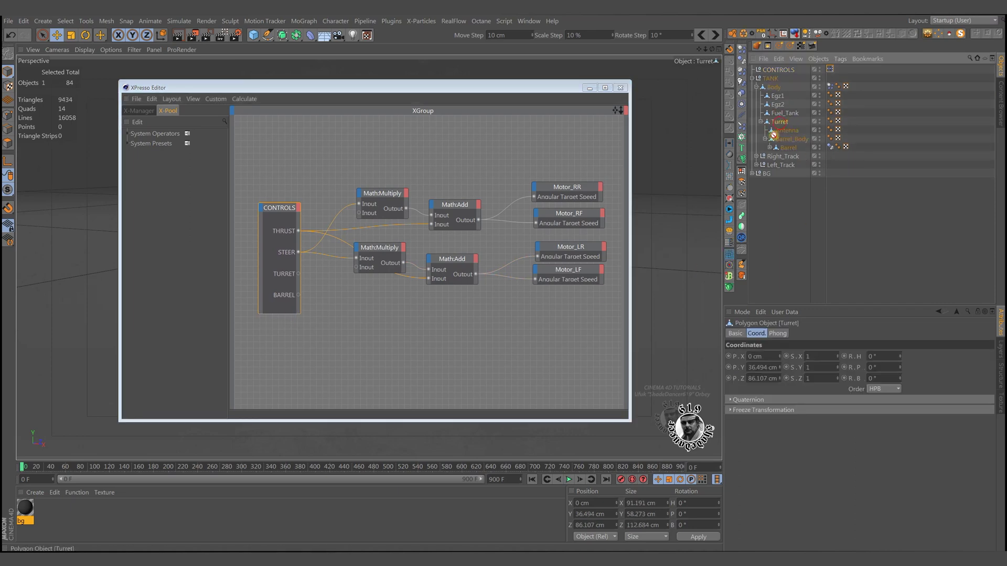
pyautogui.moveTo(431, 315); pyautogui.dragTo(430, 316)
pyautogui.click(410, 310)
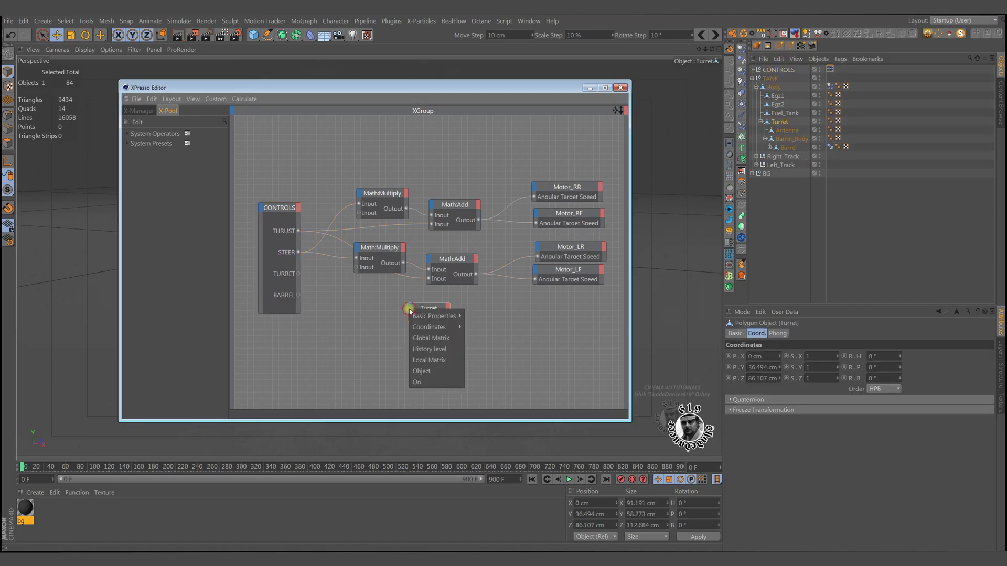
pyautogui.moveTo(428, 329)
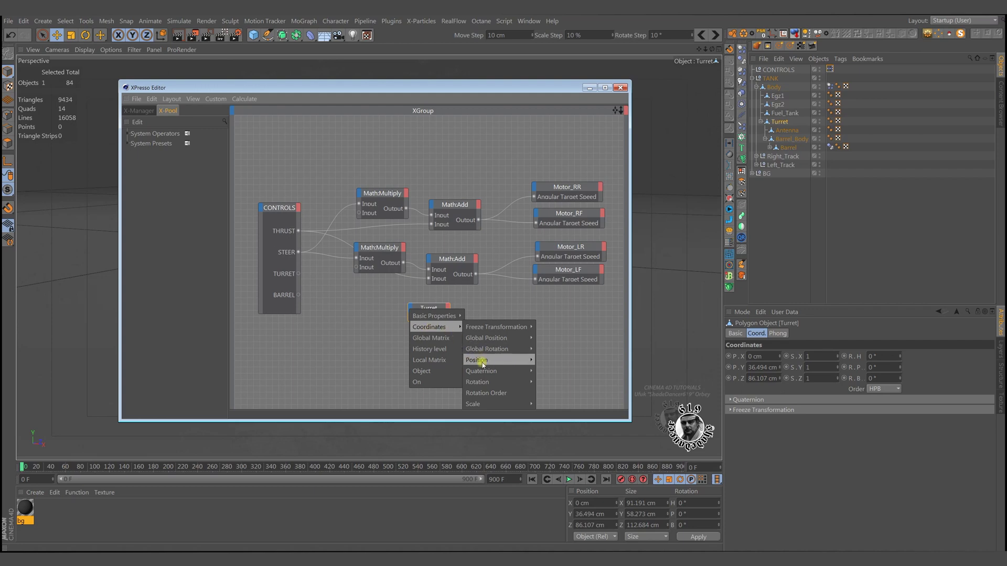
pyautogui.moveTo(487, 383)
pyautogui.click(546, 393)
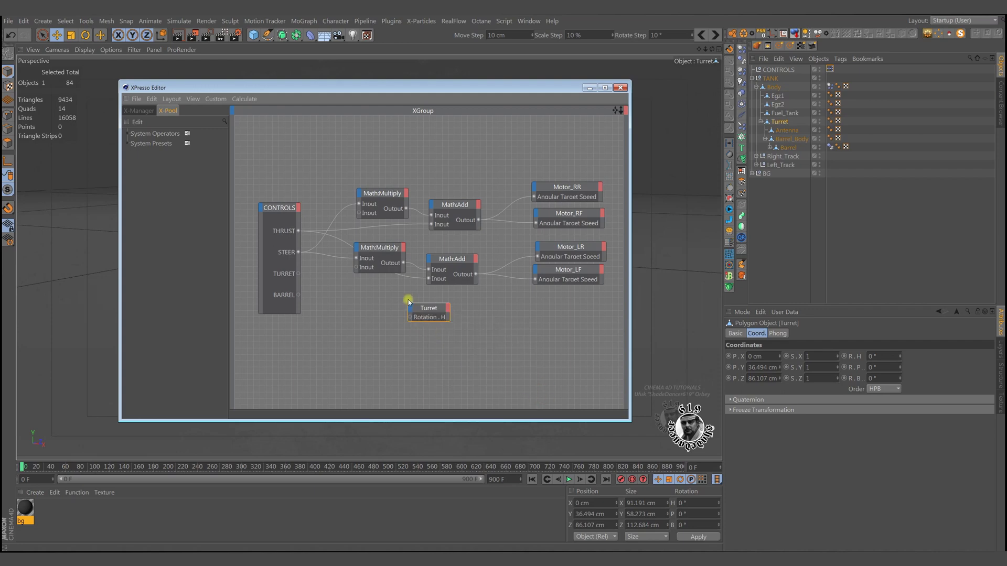
pyautogui.click(311, 306)
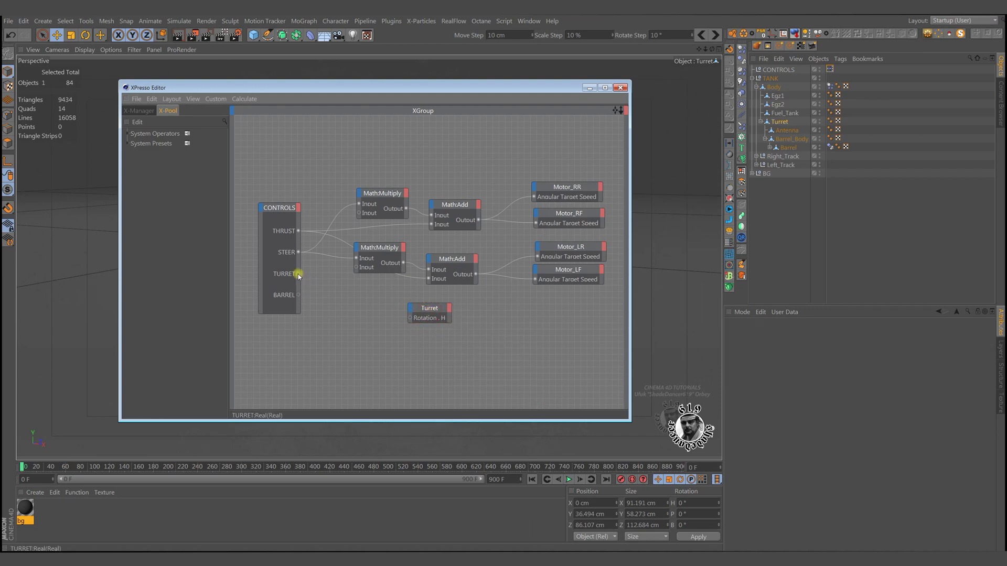
pyautogui.moveTo(333, 288); pyautogui.dragTo(401, 293)
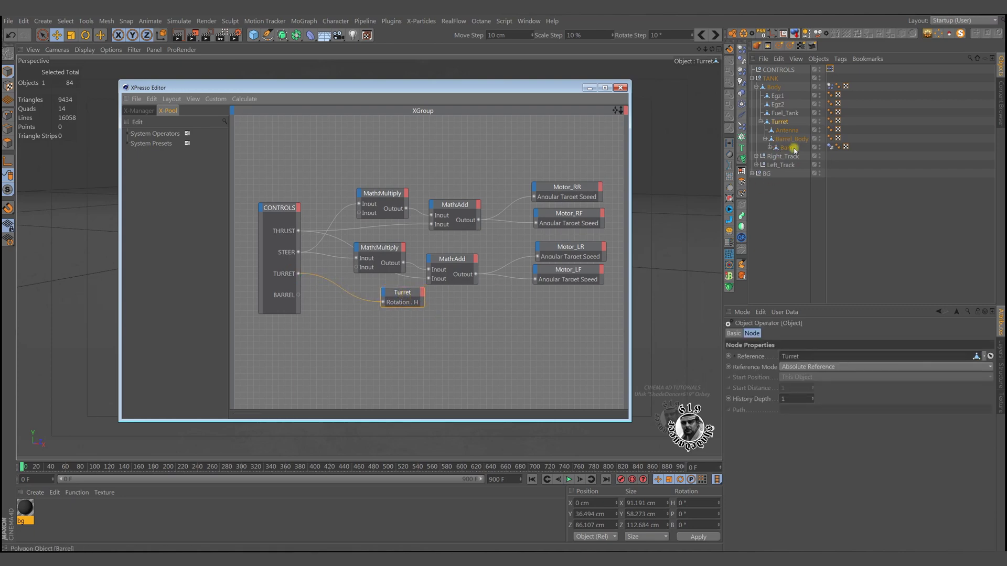
# Add a Barrel_Body node and wire BARREL into its Rotation.P input.
pyautogui.click(779, 140)
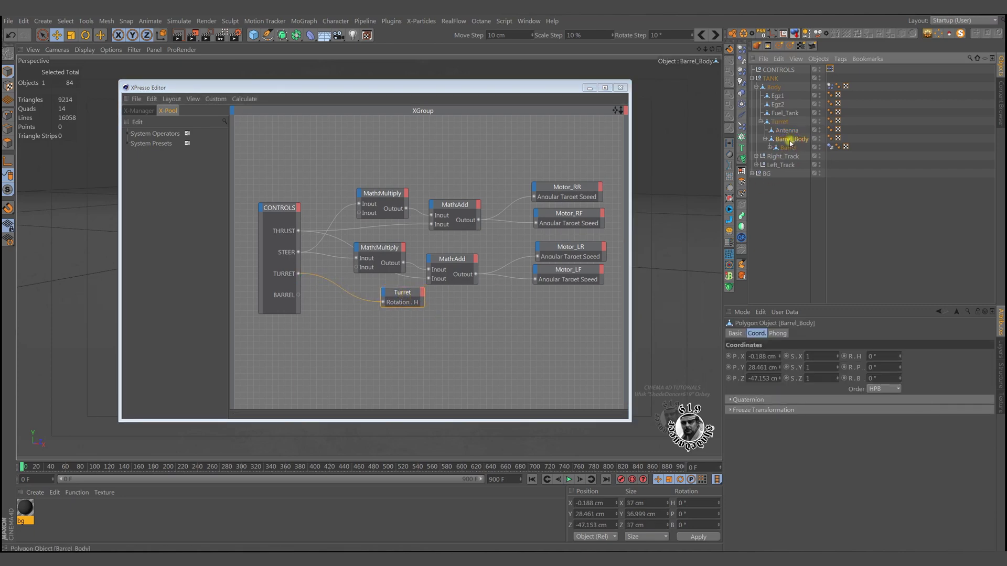
pyautogui.moveTo(403, 324); pyautogui.dragTo(401, 322)
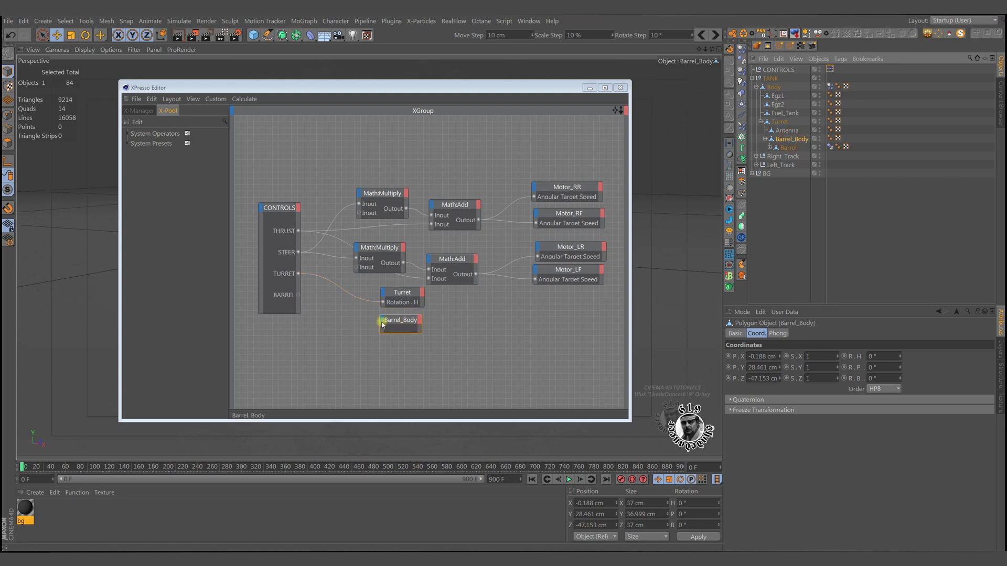
pyautogui.click(382, 319)
pyautogui.moveTo(394, 339)
pyautogui.moveTo(456, 394)
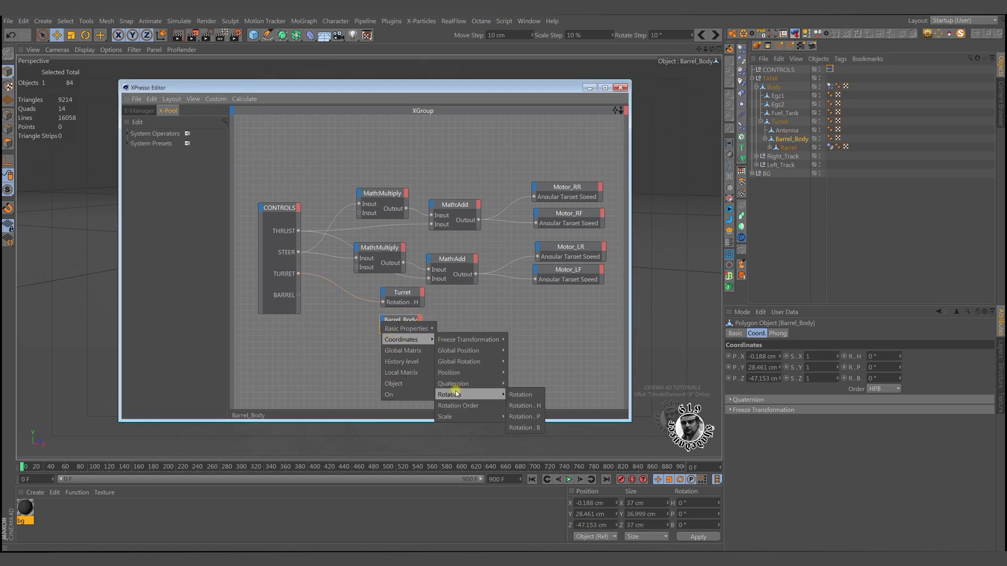
pyautogui.click(516, 417)
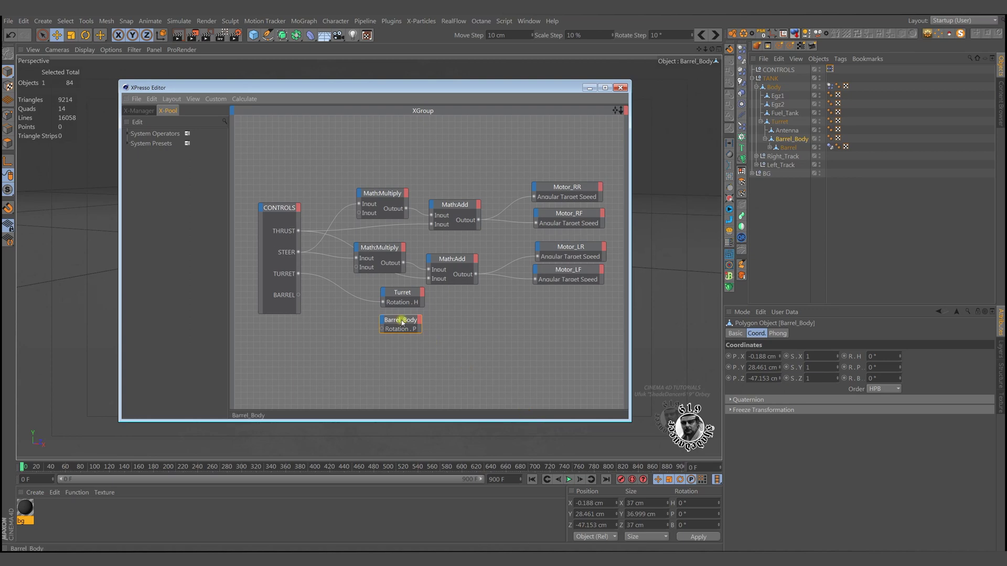
pyautogui.keyDown('ctrl'); pyautogui.click(316, 313); pyautogui.keyUp('ctrl')
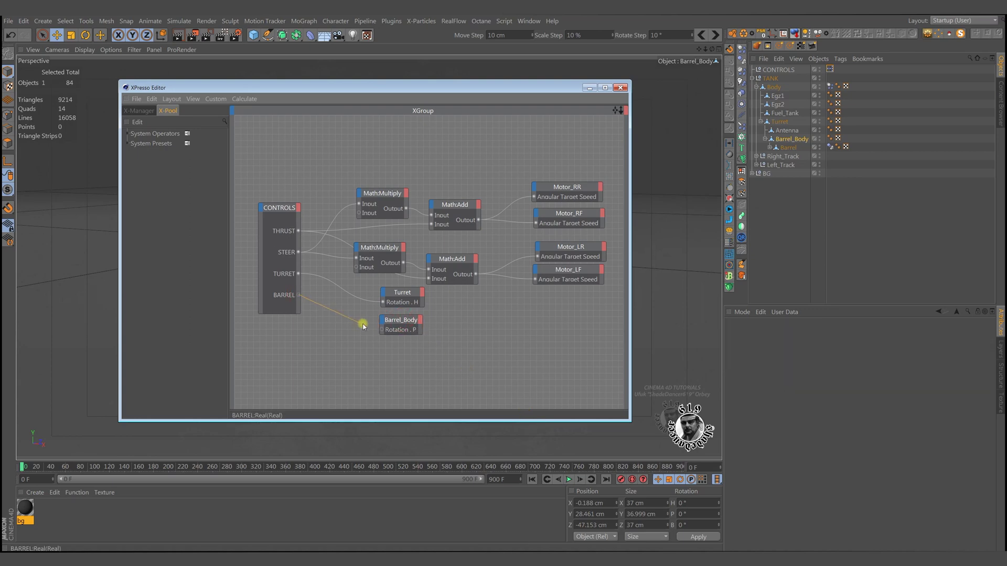
pyautogui.moveTo(382, 331); pyautogui.dragTo(382, 330)
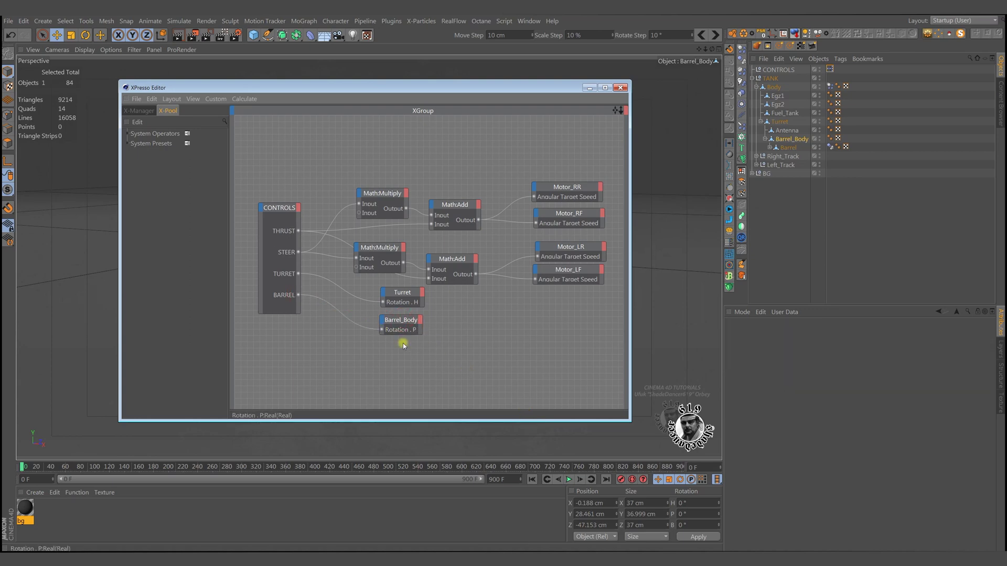
# Close the XPresso graph and turn the turret to -23° with the CONTROLS TURRET slider.
pyautogui.click(620, 88)
pyautogui.click(778, 69)
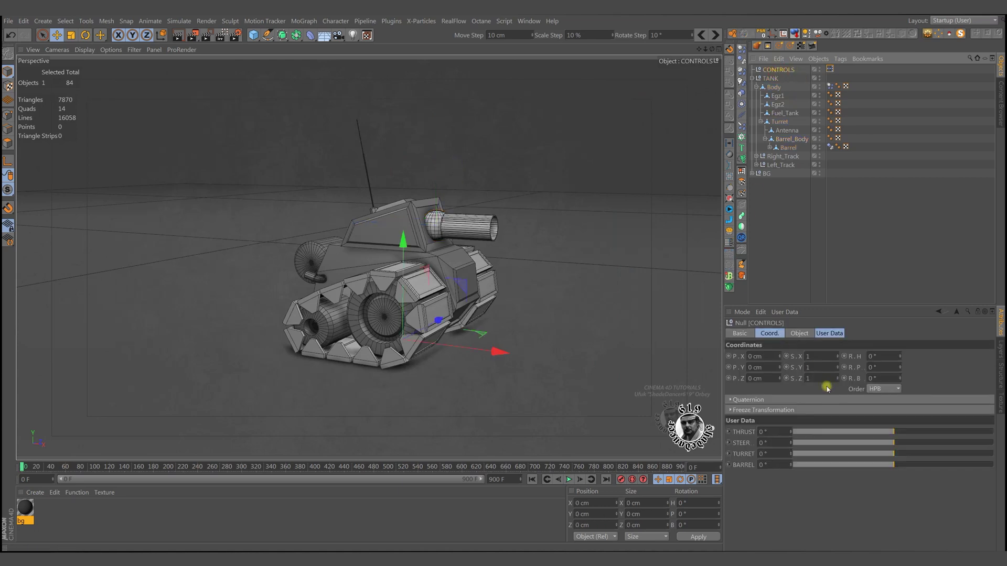
pyautogui.moveTo(894, 453); pyautogui.dragTo(1003, 475)
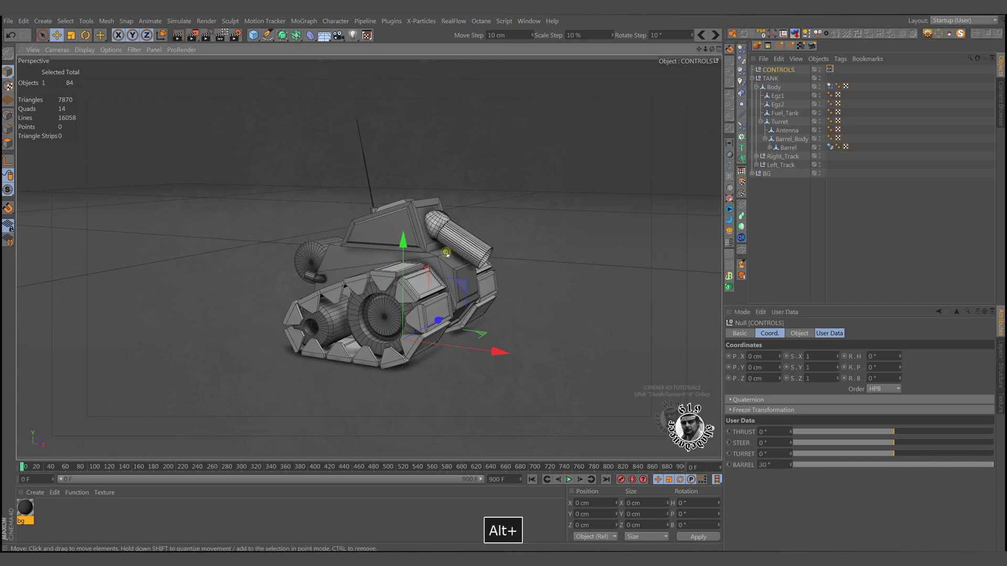
# Swing the turret back and forth to test it, then level BARREL back to 0°.
pyautogui.keyDown('alt'); pyautogui.moveTo(158, 336); pyautogui.dragTo(499, 273, button='right'); pyautogui.keyUp('alt')
pyautogui.keyDown('alt'); pyautogui.moveTo(499, 272); pyautogui.dragTo(451, 294); pyautogui.keyUp('alt')
pyautogui.keyDown('alt'); pyautogui.moveTo(451, 294); pyautogui.dragTo(471, 314, button='right'); pyautogui.keyUp('alt')
pyautogui.moveTo(893, 454)
pyautogui.mouseDown()
pyautogui.moveTo(925, 454)
pyautogui.moveTo(867, 454)
pyautogui.moveTo(894, 455)
pyautogui.moveTo(893, 466)
pyautogui.mouseUp()
pyautogui.keyDown('alt'); pyautogui.moveTo(388, 357); pyautogui.dragTo(467, 359); pyautogui.keyUp('alt')
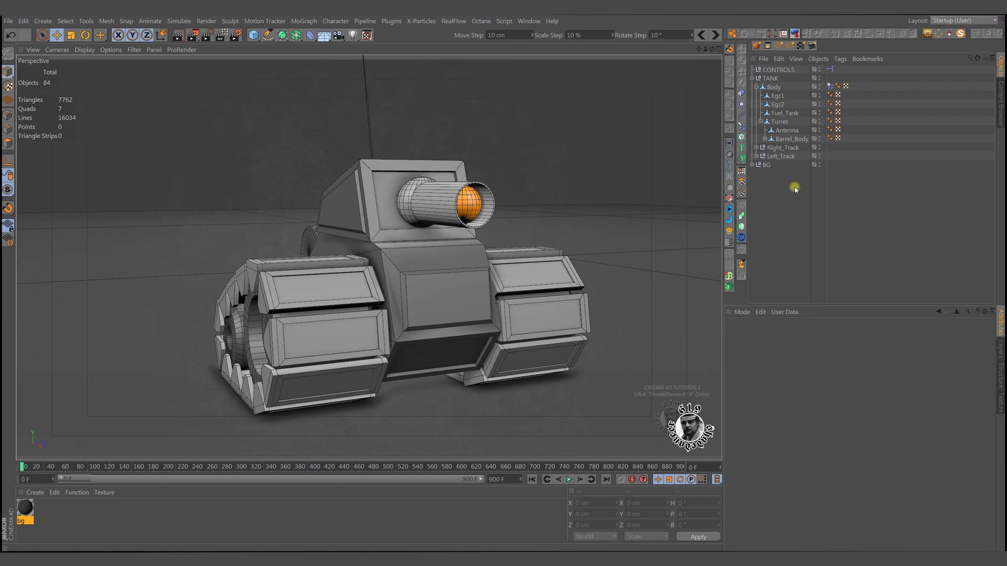
# Expand Barrel_Body and Barrel in the Object Manager to reveal Bullet.
pyautogui.click(790, 139)
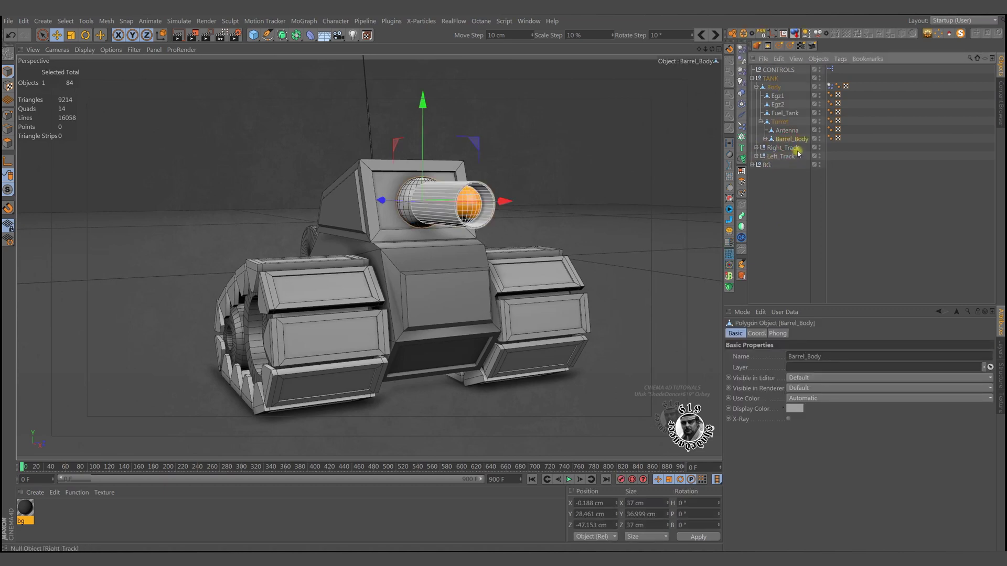
pyautogui.click(764, 139)
pyautogui.click(791, 148)
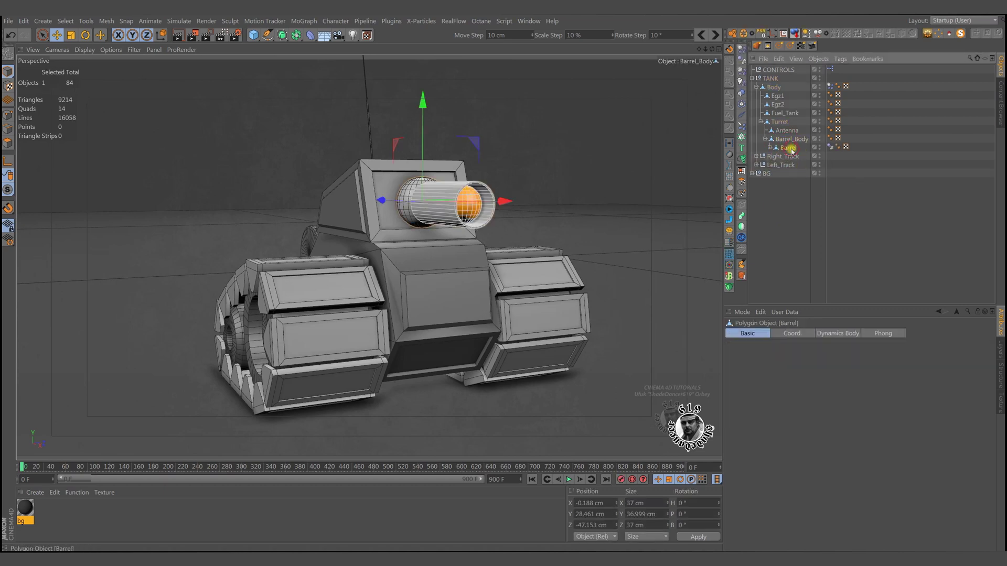
pyautogui.click(769, 148)
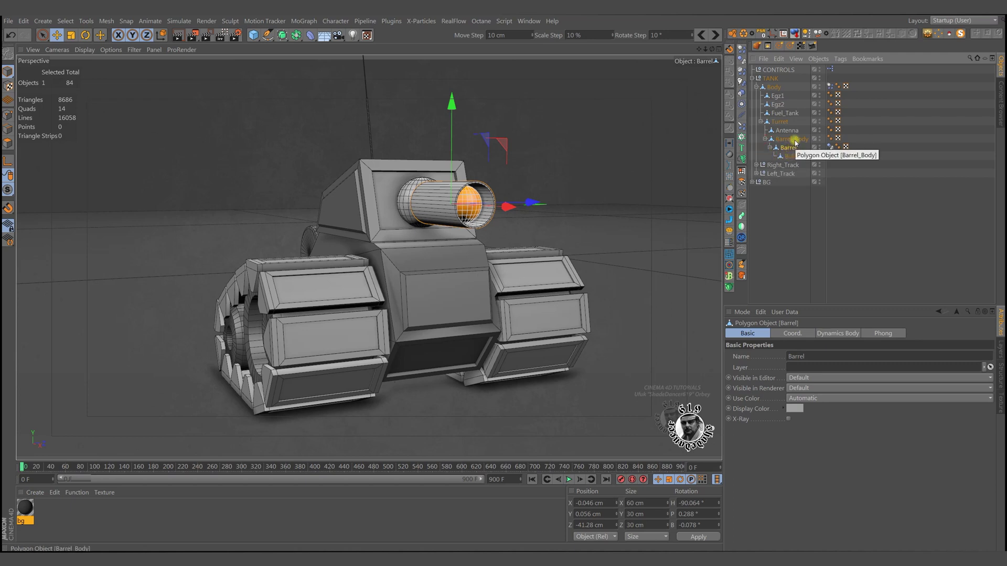
# Test the TURRET slider on CONTROLS, then undo the rotation with Ctrl+Z.
pyautogui.click(779, 69)
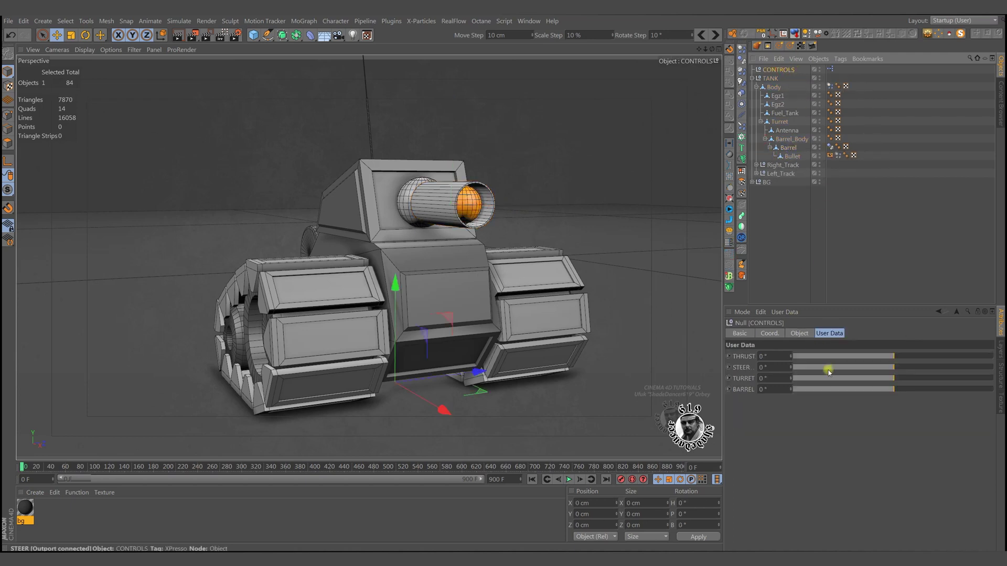
pyautogui.moveTo(893, 381); pyautogui.dragTo(882, 402)
pyautogui.hotkey('ctrl', 'z')
pyautogui.hotkey('ctrl', 'z')
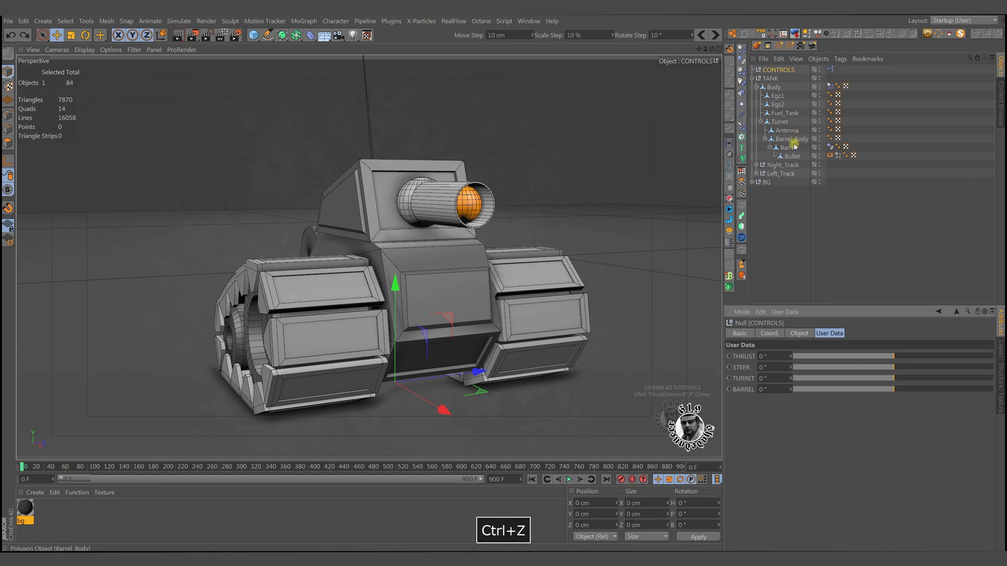
# Set the Barrel's Dynamics Body collision shape to Static Mesh.
pyautogui.click(787, 148)
pyautogui.click(830, 147)
pyautogui.click(824, 334)
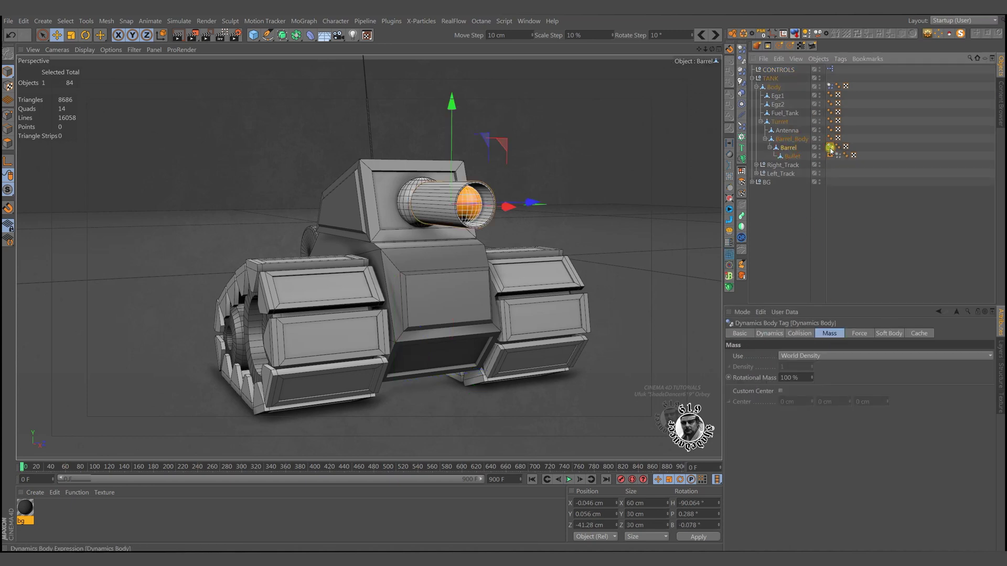
pyautogui.click(779, 334)
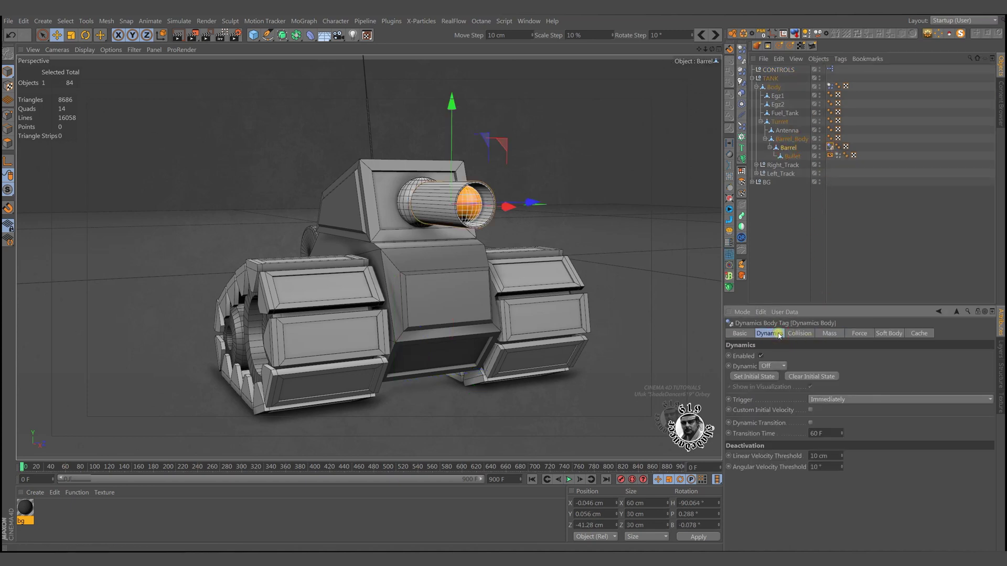
pyautogui.click(801, 334)
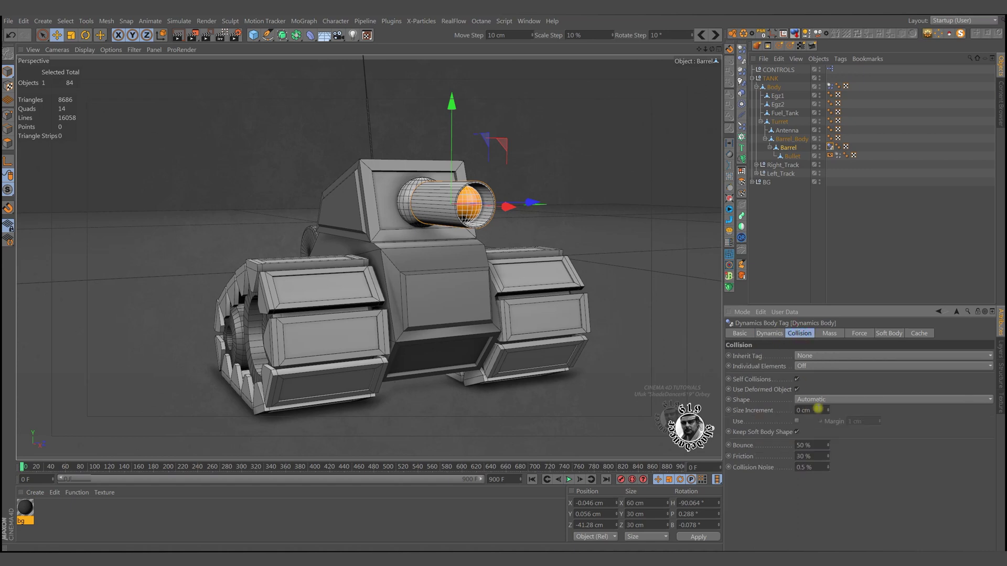
pyautogui.click(819, 405)
pyautogui.click(832, 511)
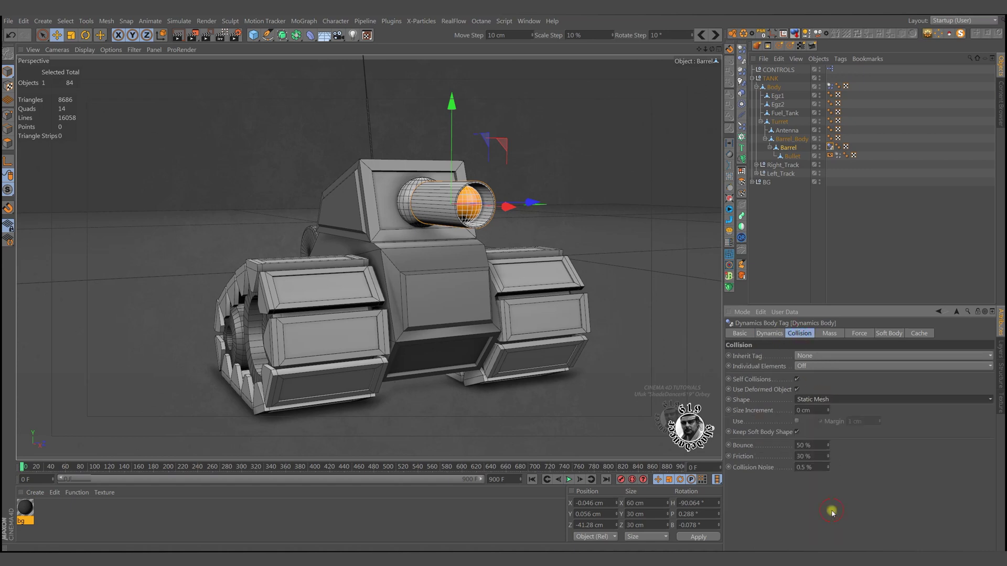
# Set the Barrel's collision Bounce to 10% and Friction to 10%.
pyautogui.click(820, 445)
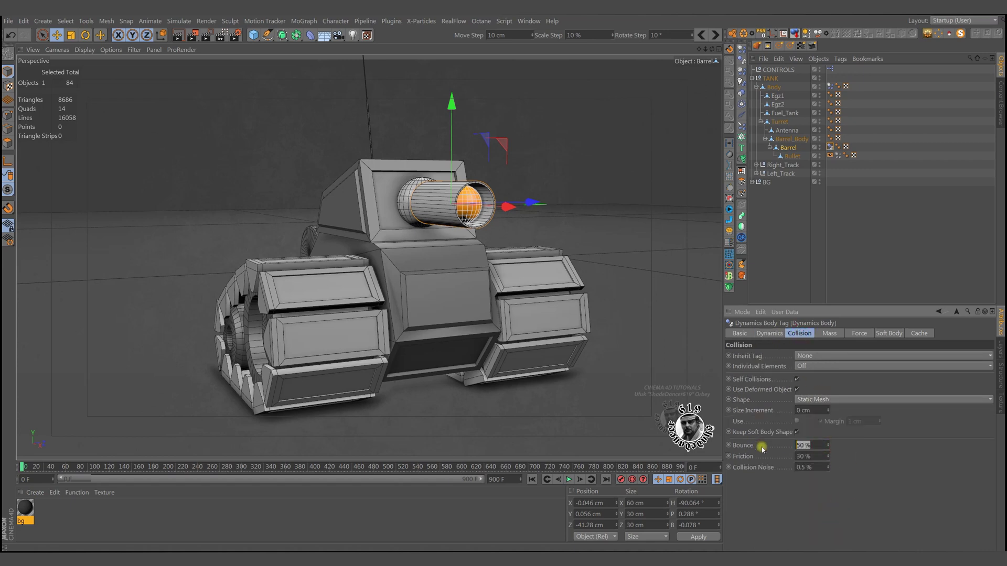
pyautogui.write('10')
pyautogui.press('Tab')
pyautogui.write('10')
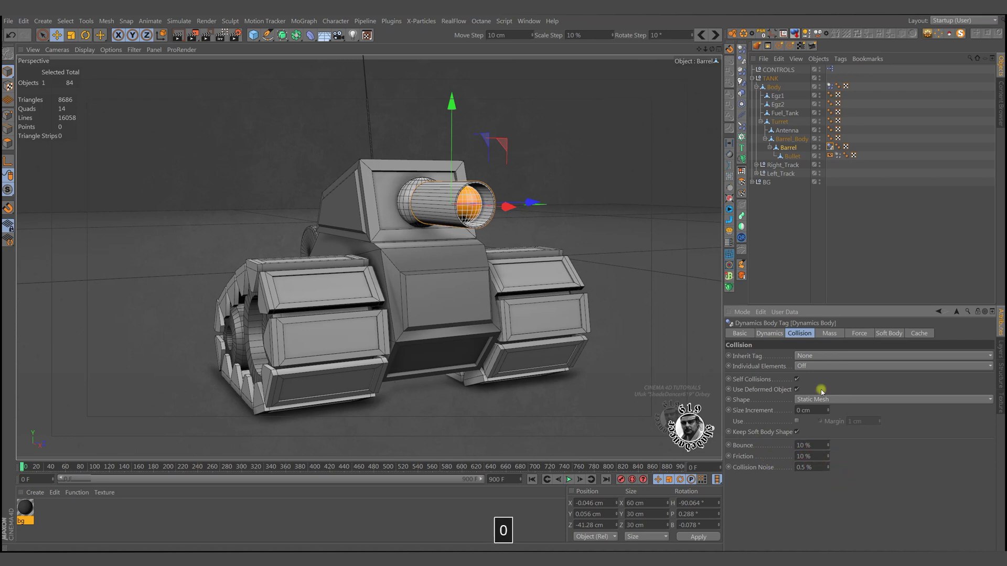
pyautogui.click(788, 147)
# Disable the Bullet's dynamics at start and give it a 1000 cm initial X velocity.
pyautogui.click(792, 157)
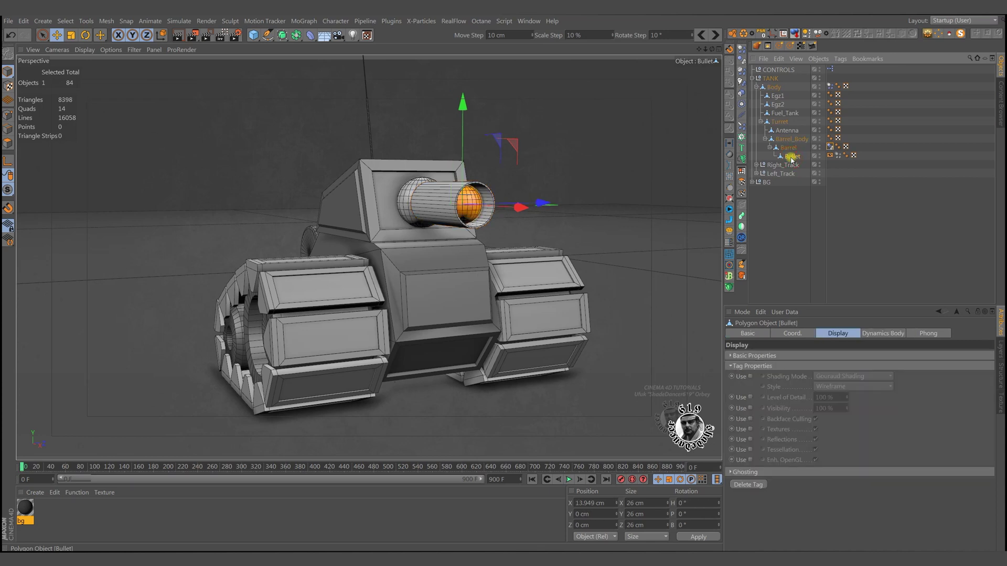
pyautogui.click(837, 157)
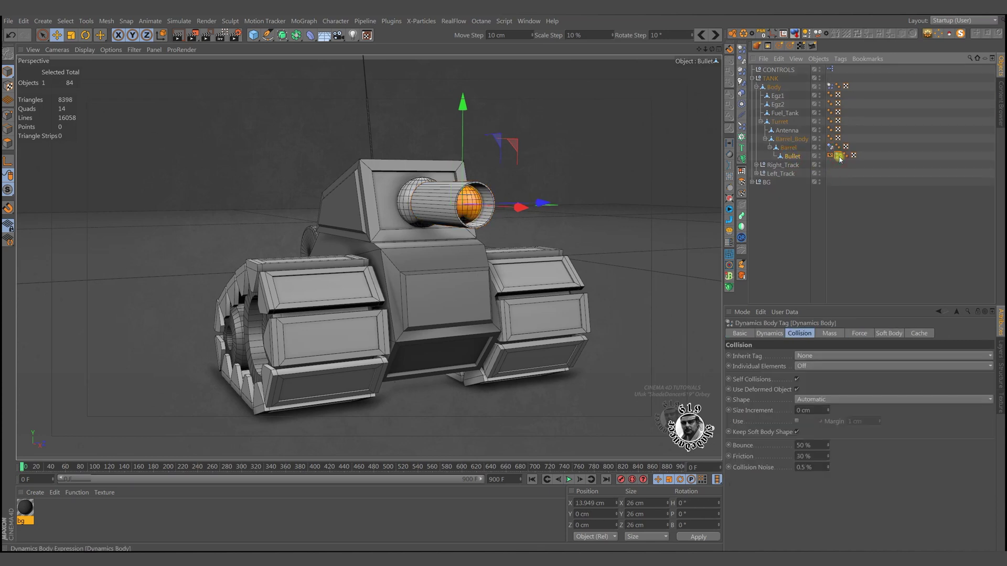
pyautogui.click(771, 334)
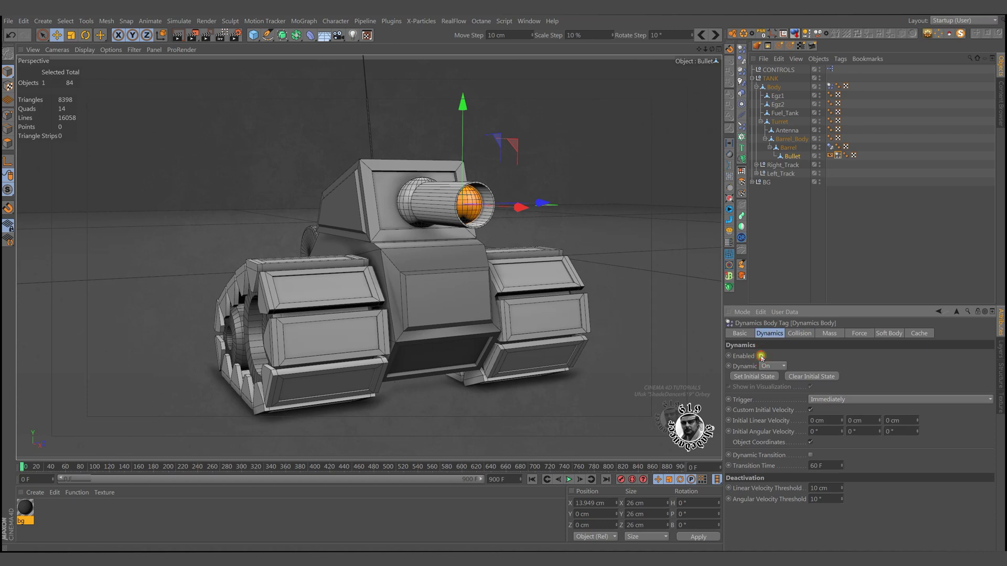
pyautogui.click(761, 356)
pyautogui.doubleClick(828, 421)
pyautogui.write('1000')
pyautogui.press('Return')
# Set the Bullet's mass to Custom Density 10.
pyautogui.click(801, 334)
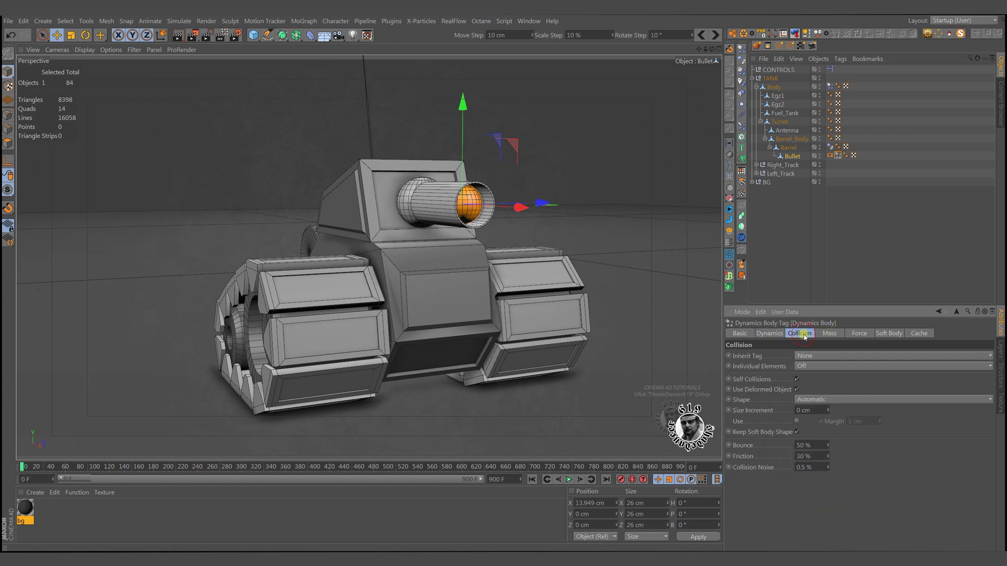
pyautogui.click(830, 336)
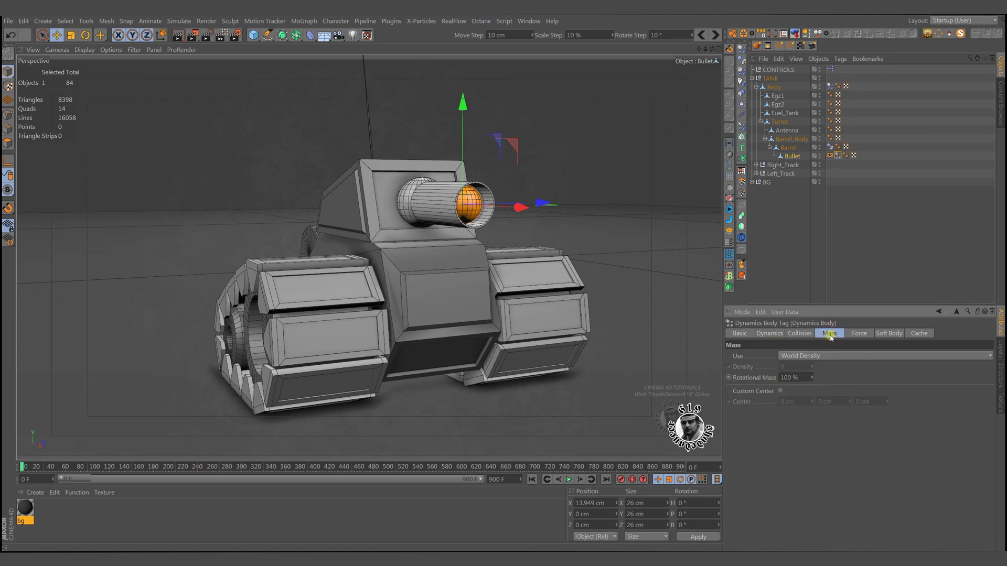
pyautogui.click(797, 356)
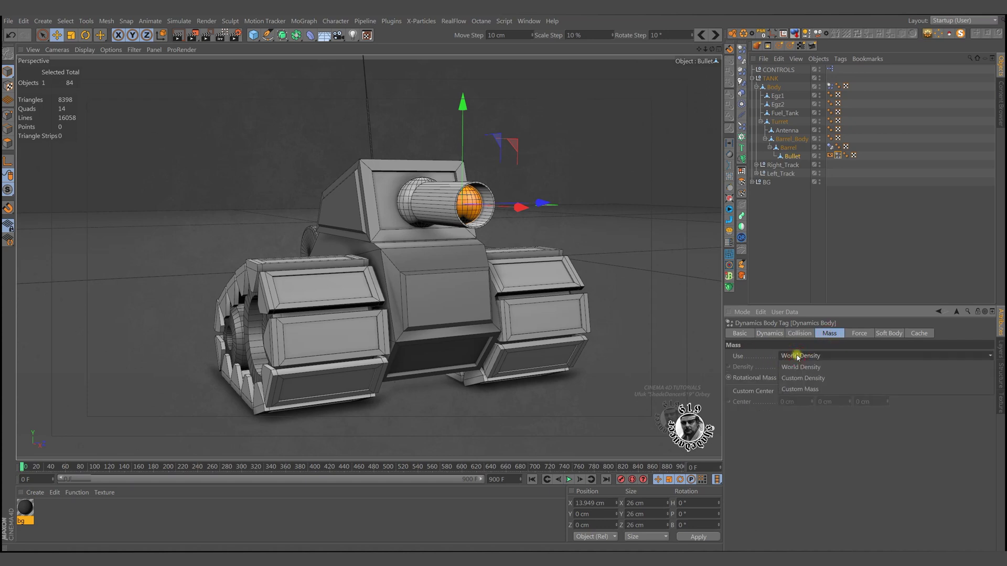
pyautogui.click(800, 379)
pyautogui.click(797, 366)
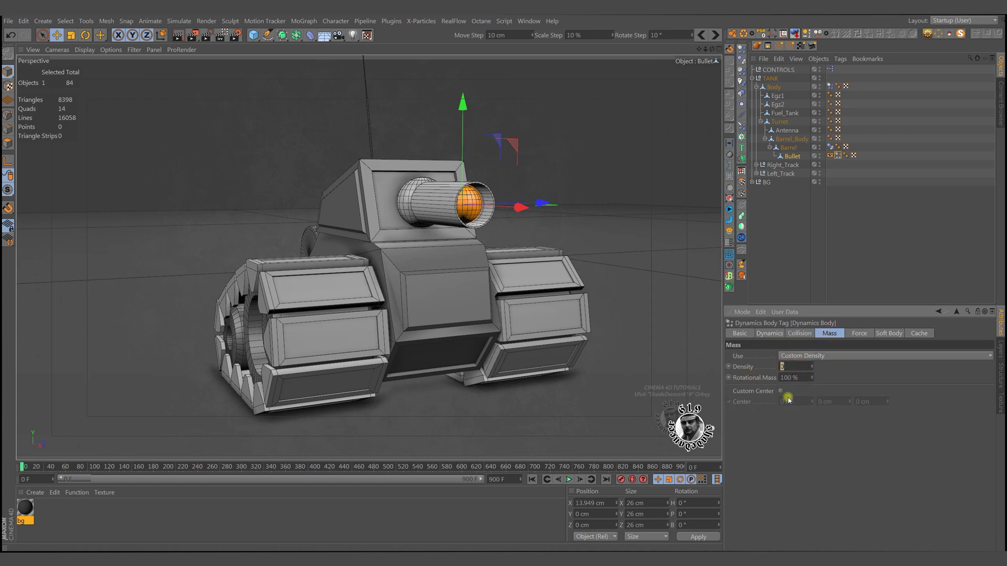
pyautogui.write('10')
pyautogui.click(770, 334)
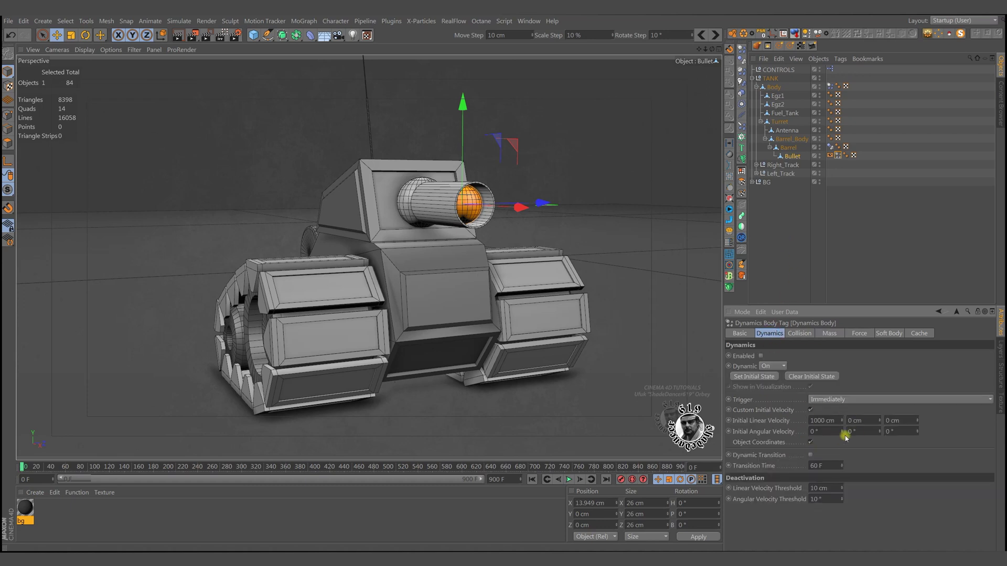
pyautogui.click(778, 69)
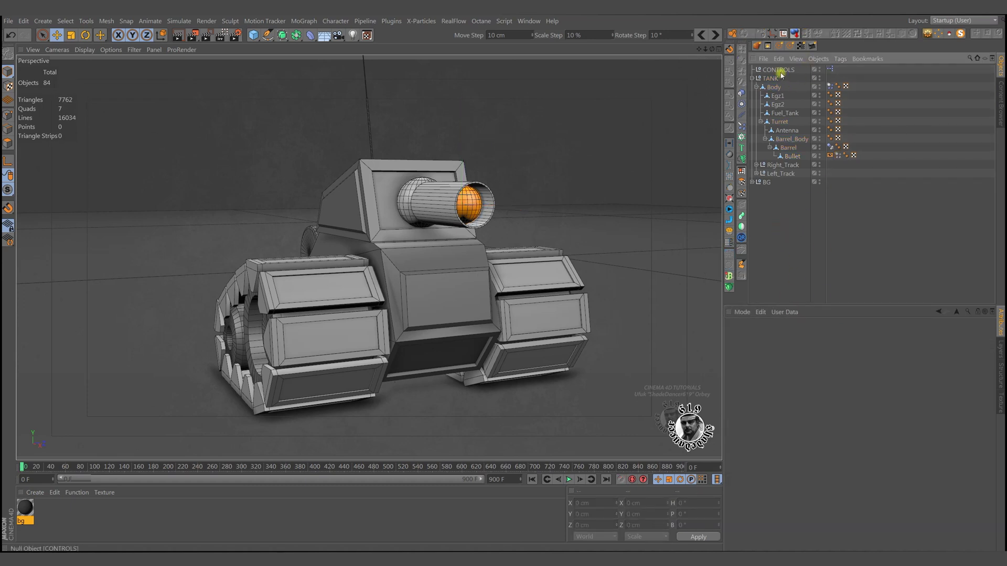
# Add a new user-data entry on CONTROLS named POWDER as a Float Slider.
pyautogui.click(785, 312)
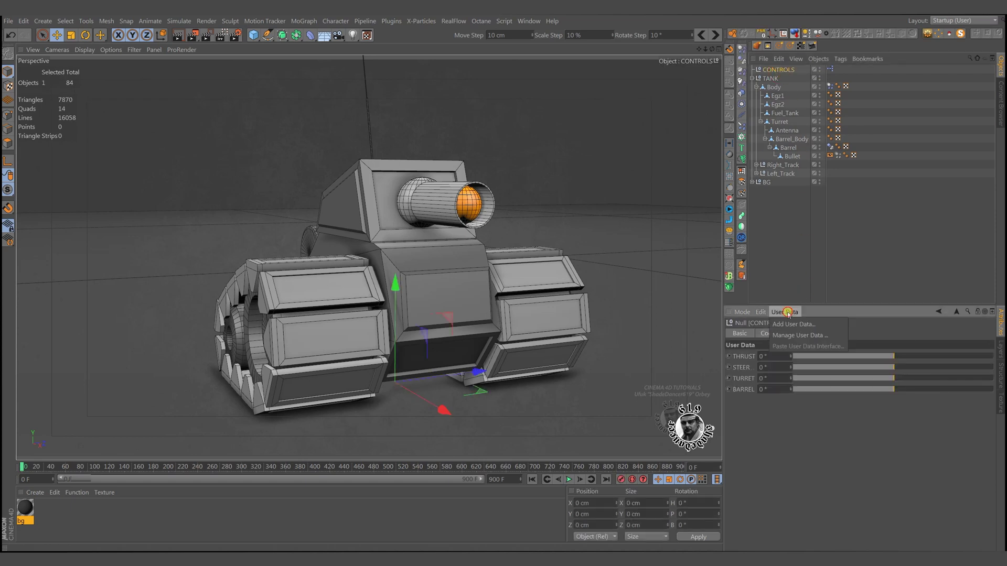
pyautogui.click(798, 335)
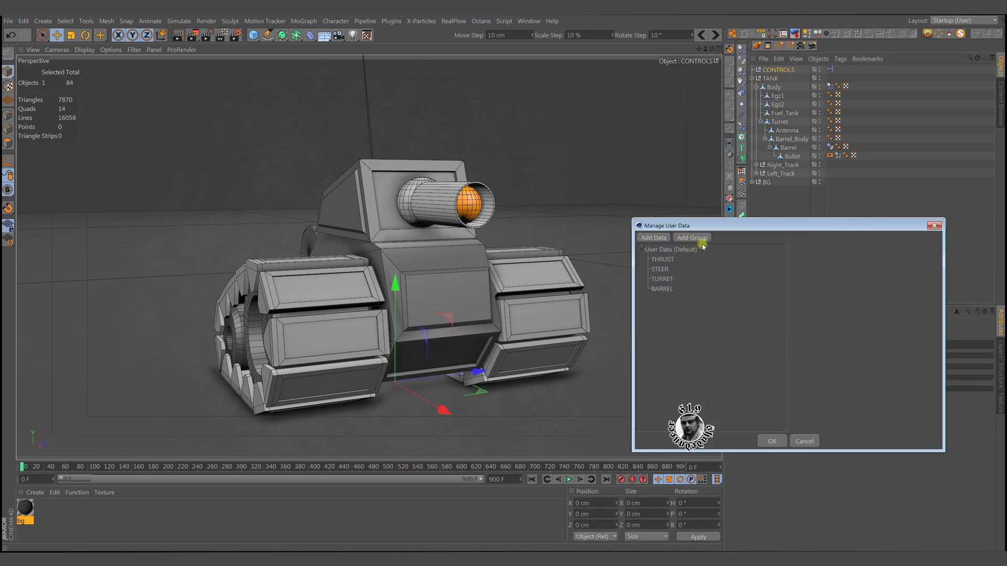
pyautogui.moveTo(732, 228); pyautogui.dragTo(606, 227)
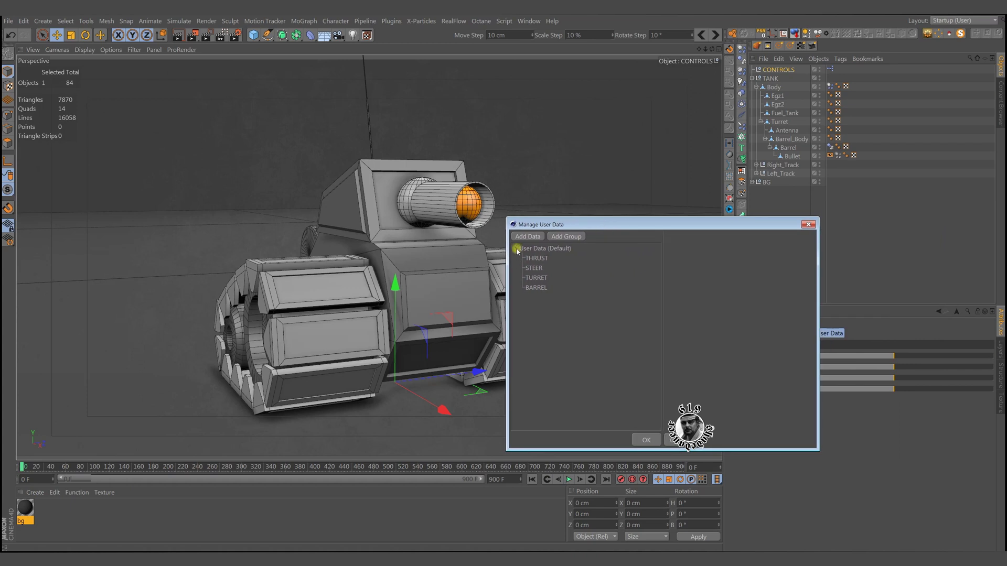
pyautogui.click(528, 237)
pyautogui.doubleClick(731, 260)
pyautogui.write('POWDER')
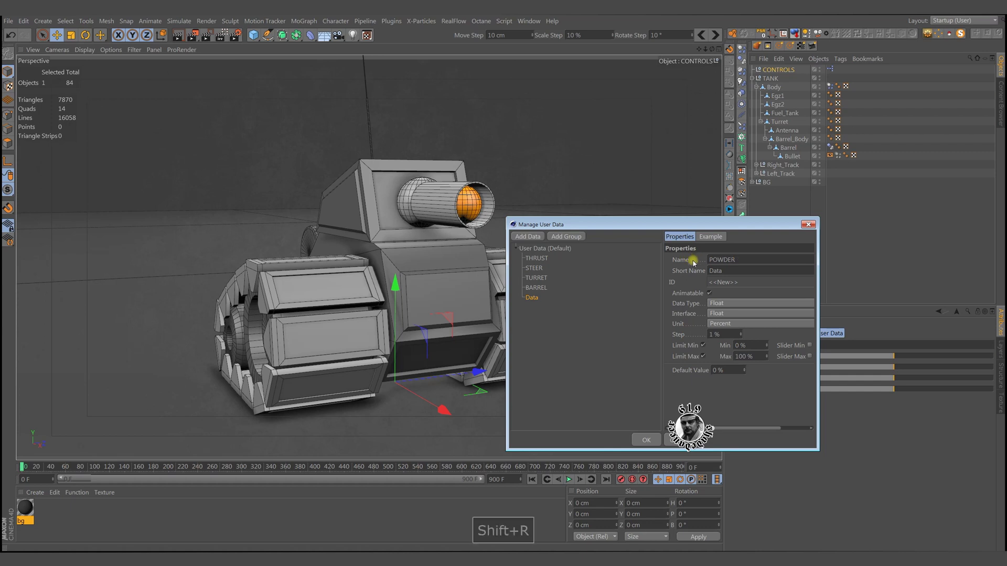
pyautogui.click(736, 294)
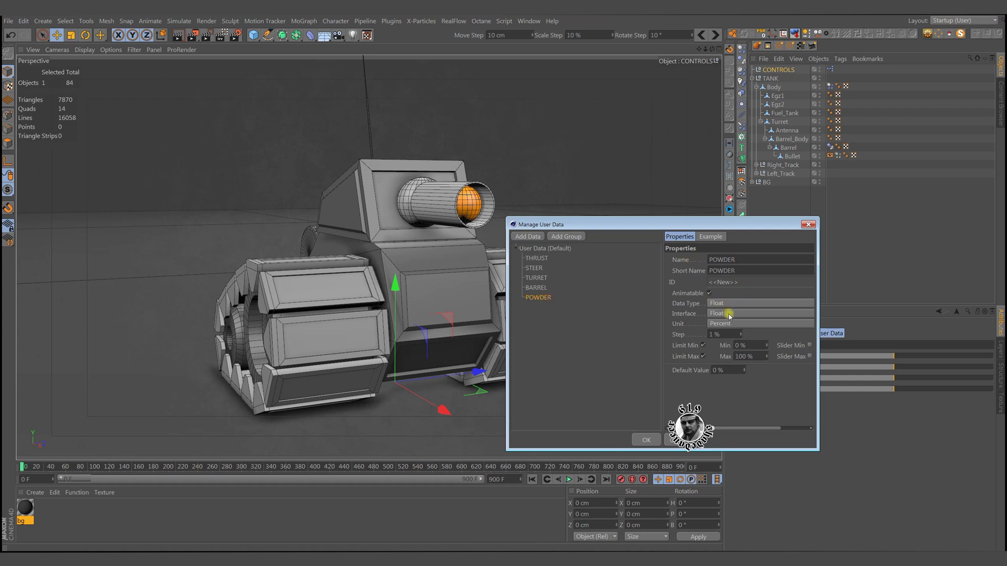
pyautogui.click(729, 315)
pyautogui.click(732, 335)
# Give POWDER unit Real, minimum 1000, maximum 10000 and step 100, then apply.
pyautogui.click(730, 324)
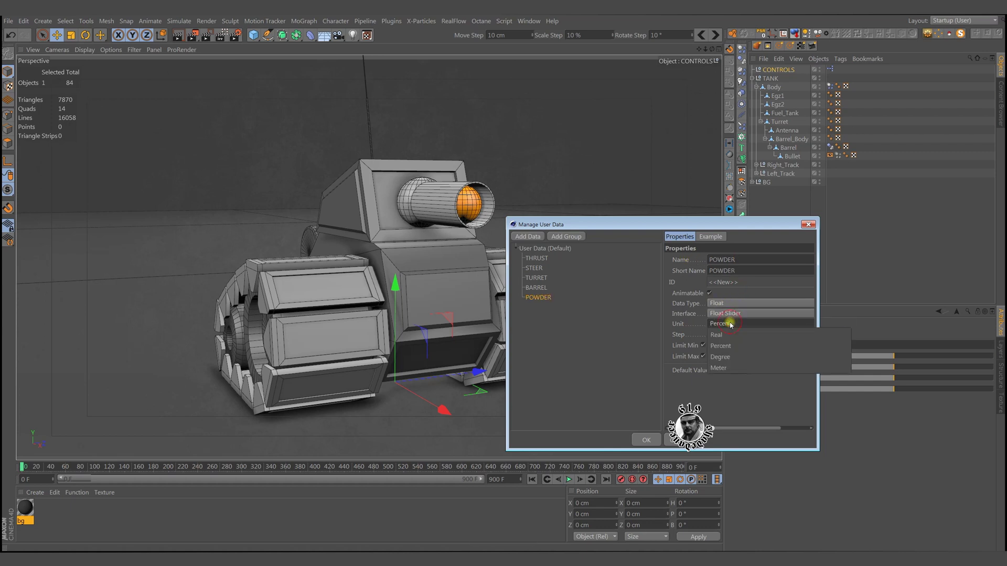
pyautogui.click(729, 334)
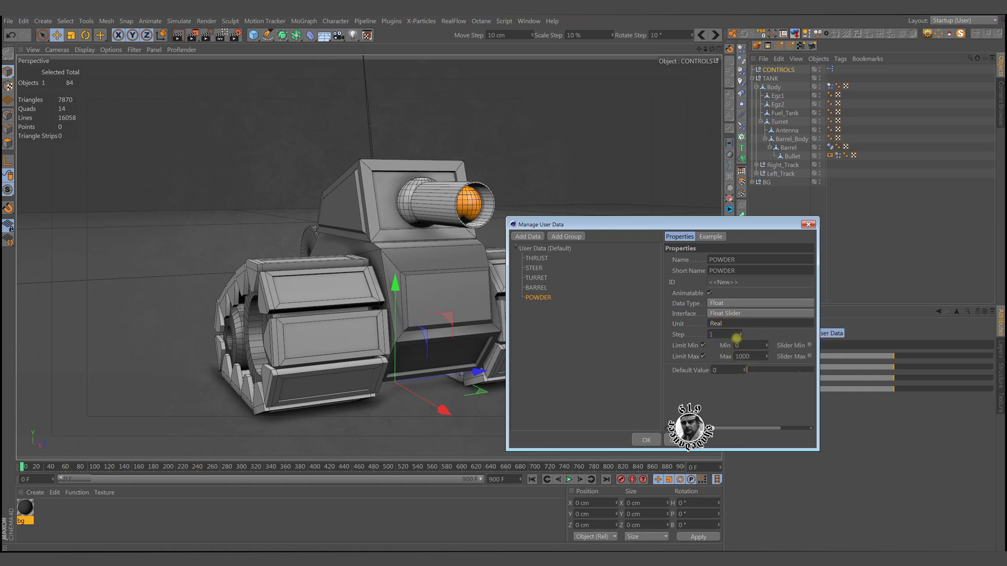
pyautogui.click(747, 345)
pyautogui.write('1000')
pyautogui.click(753, 356)
pyautogui.write('0')
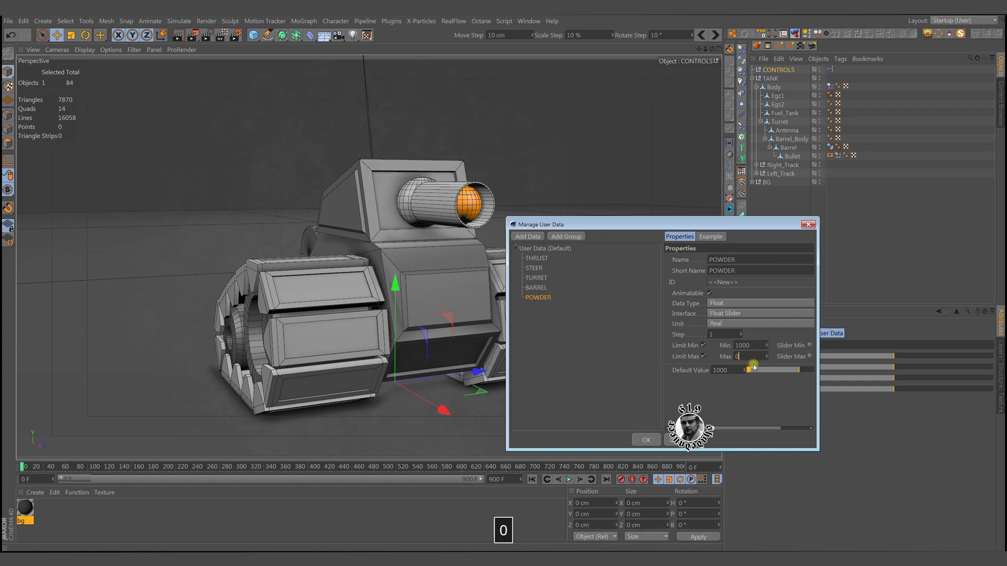
pyautogui.write('10000')
pyautogui.moveTo(750, 370)
pyautogui.mouseDown()
pyautogui.moveTo(761, 371)
pyautogui.moveTo(734, 374)
pyautogui.mouseUp()
pyautogui.doubleClick(727, 334)
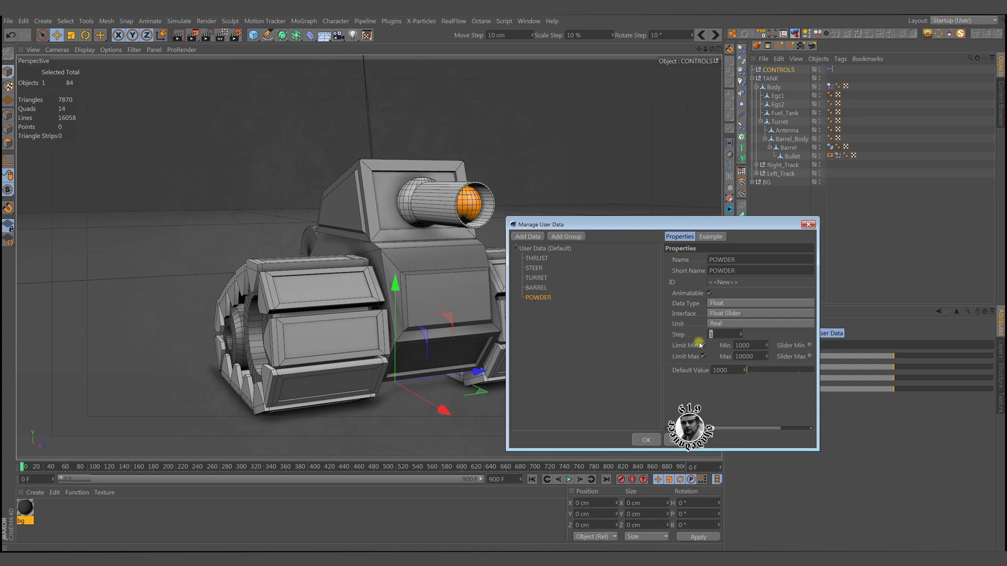
pyautogui.write('100')
pyautogui.click(646, 442)
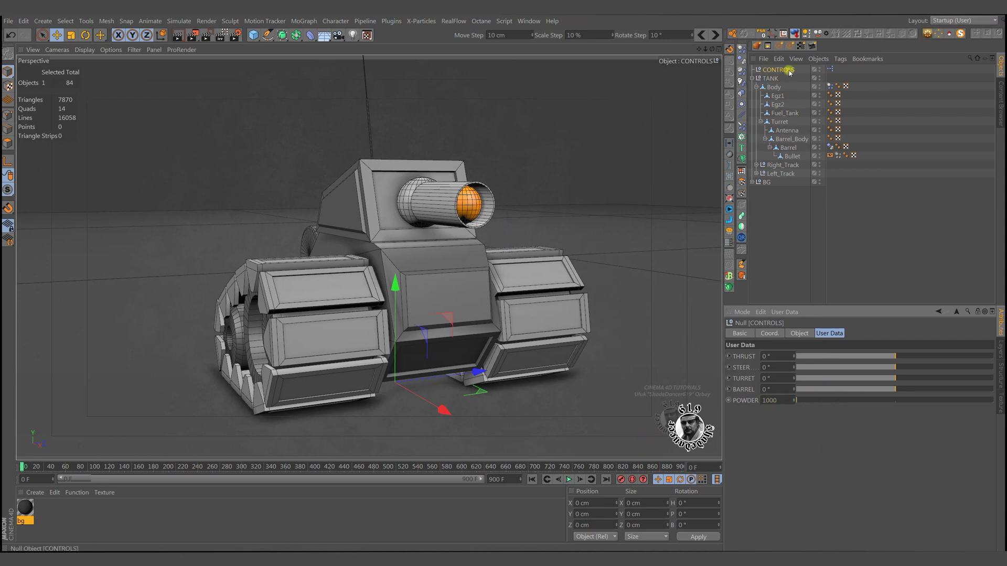
# Add another user-data entry on CONTROLS named TRIGGER.
pyautogui.click(785, 312)
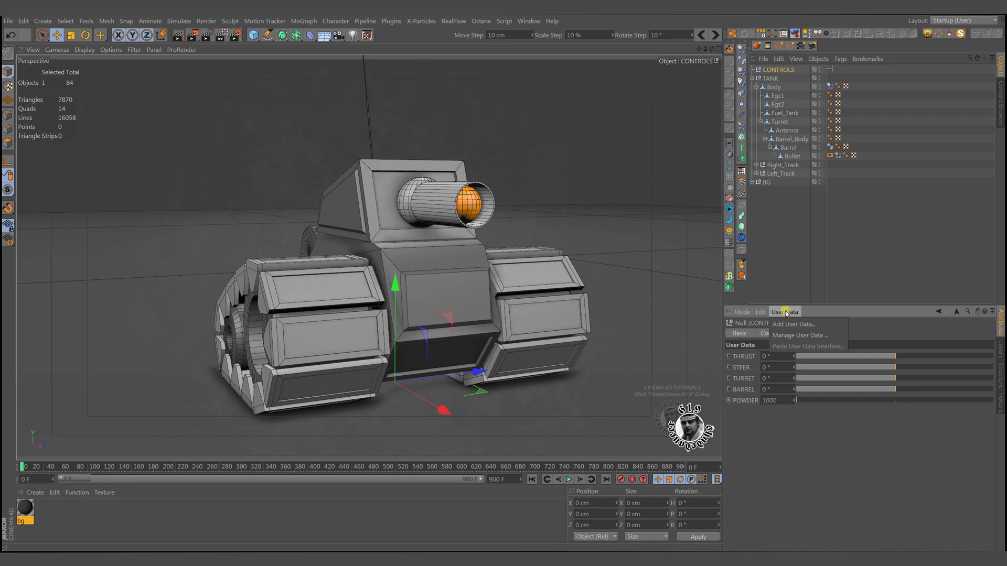
pyautogui.click(794, 337)
pyautogui.moveTo(736, 228); pyautogui.dragTo(547, 211)
pyautogui.click(474, 227)
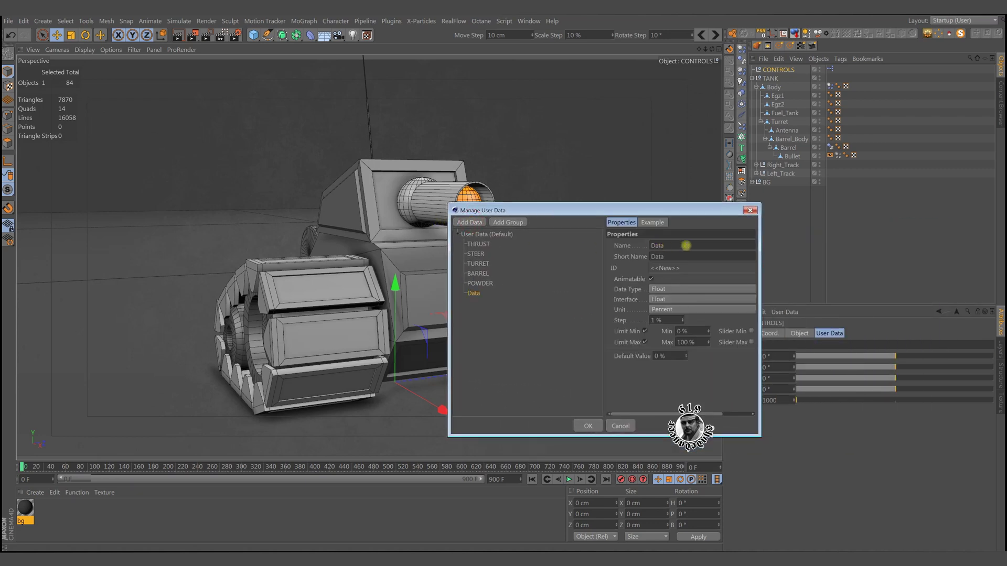
pyautogui.doubleClick(656, 245)
pyautogui.write('TR')
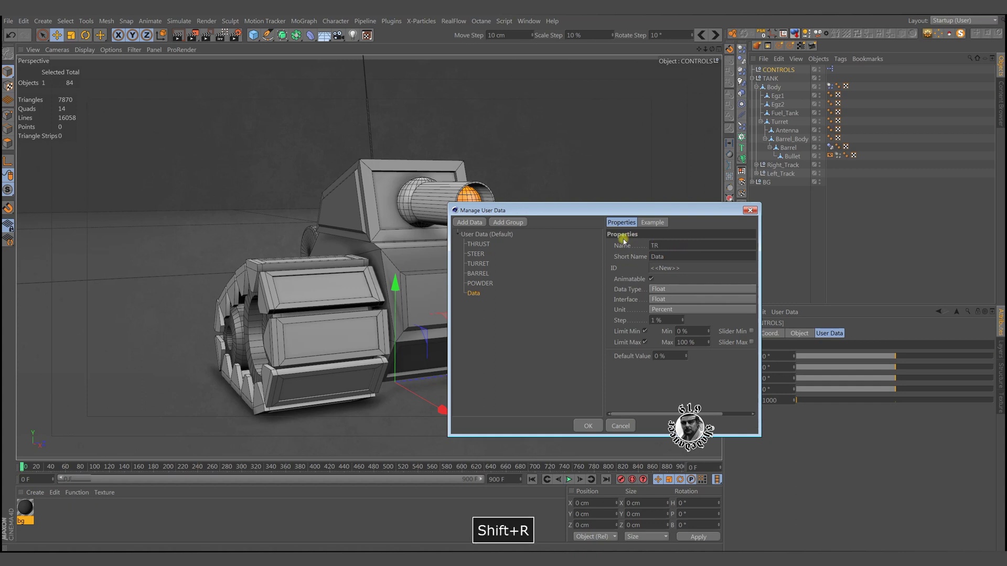
pyautogui.write('IGGER')
pyautogui.click(691, 281)
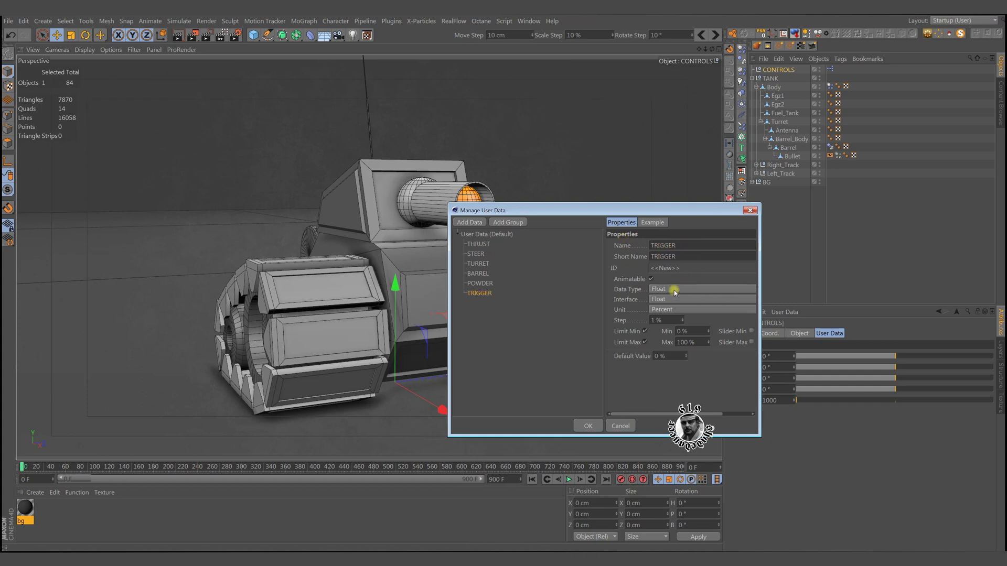
# Make TRIGGER an Integer Quicktab Radio with cycle options 0;LOAD and 1;FIRE.
pyautogui.click(674, 291)
pyautogui.click(662, 348)
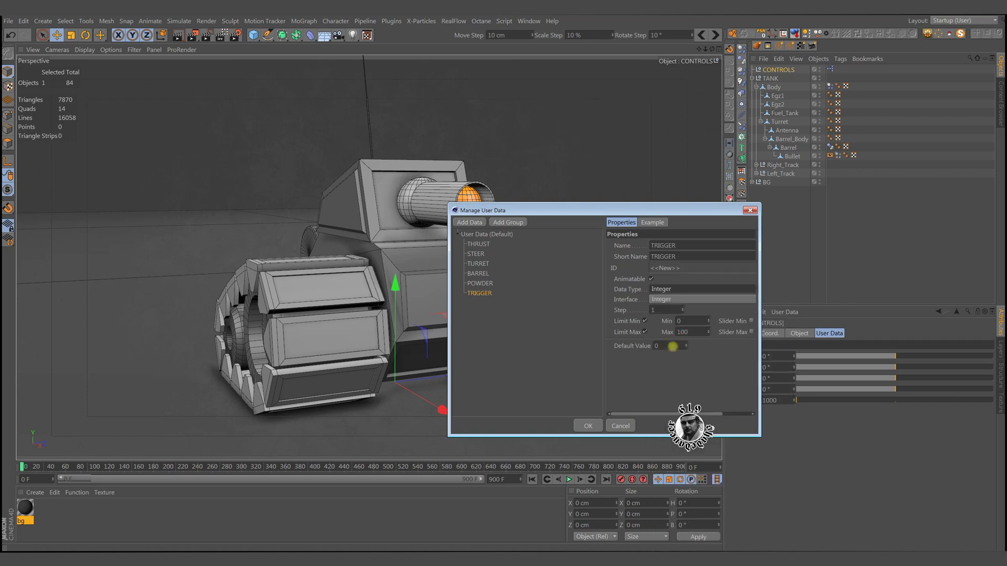
pyautogui.click(672, 300)
pyautogui.click(676, 352)
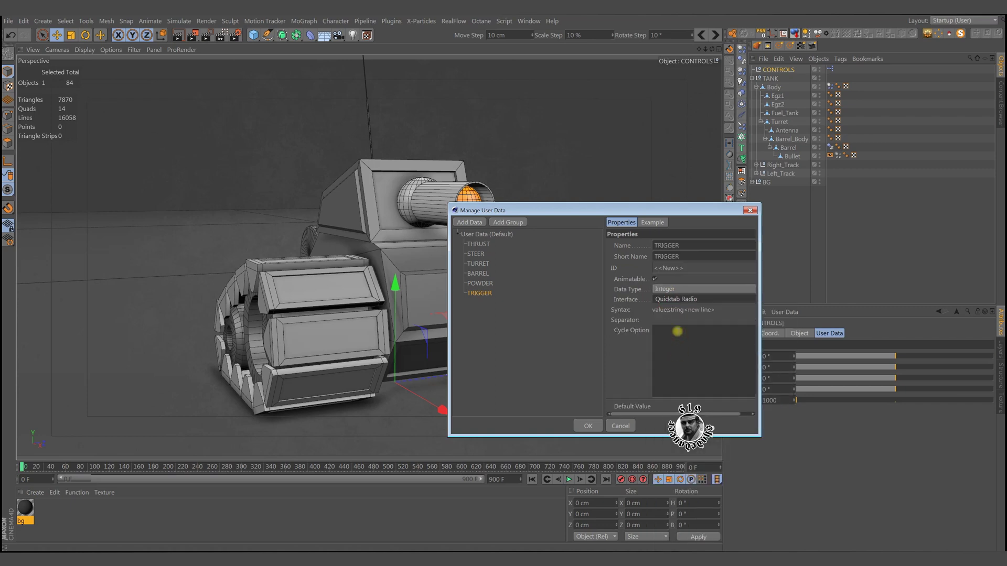
pyautogui.click(673, 331)
pyautogui.write('0;')
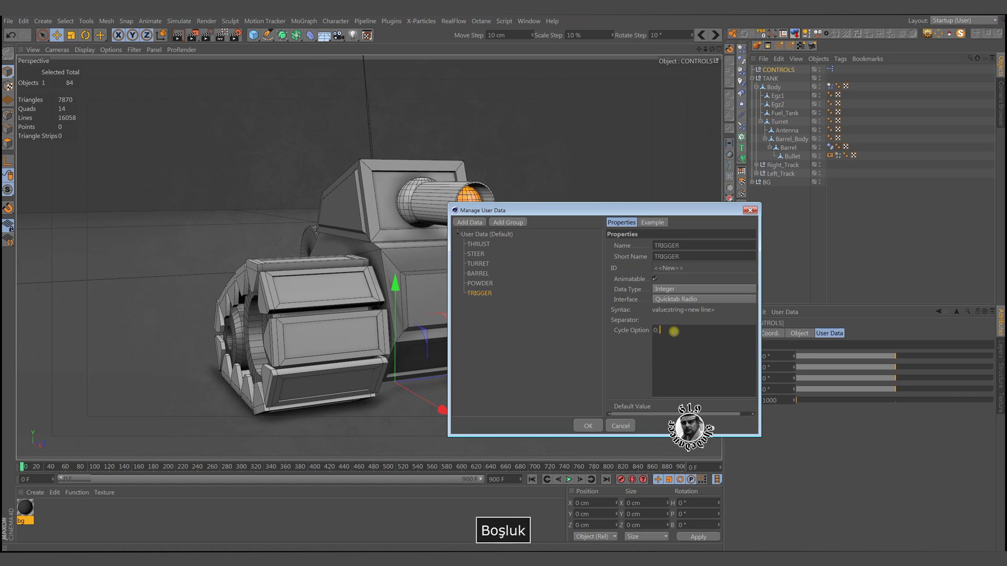
pyautogui.write(' LOAD')
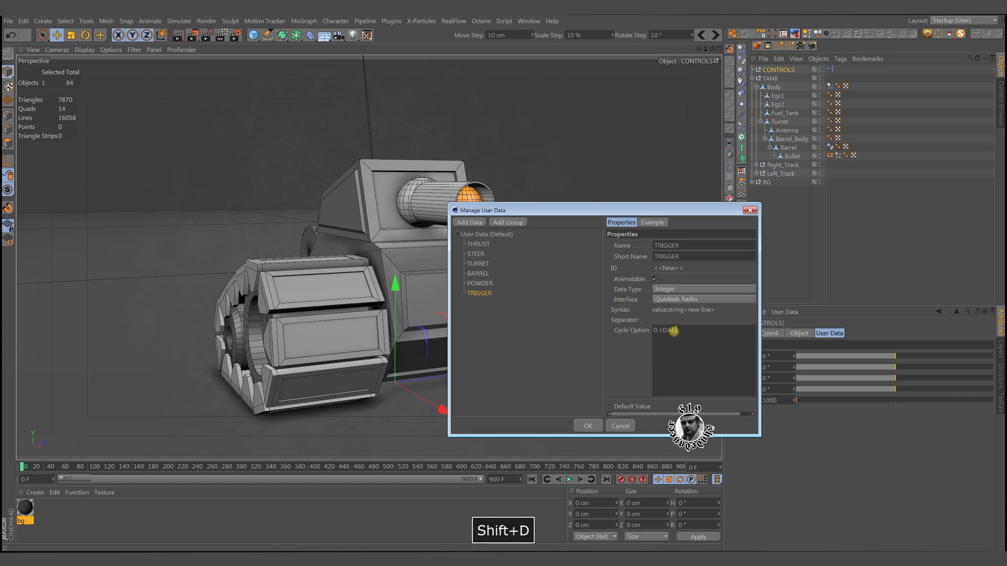
pyautogui.press('Return')
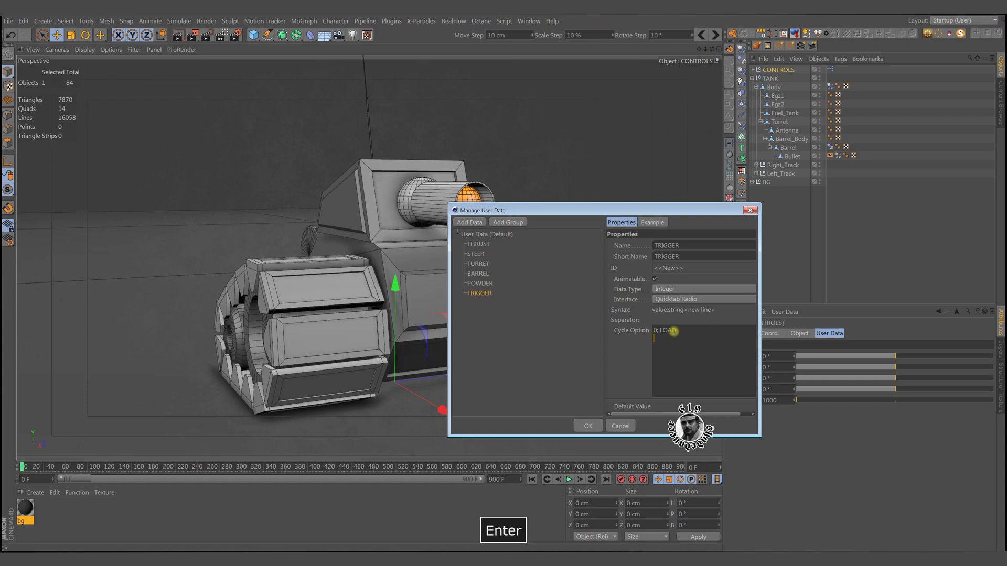
pyautogui.write('1; ')
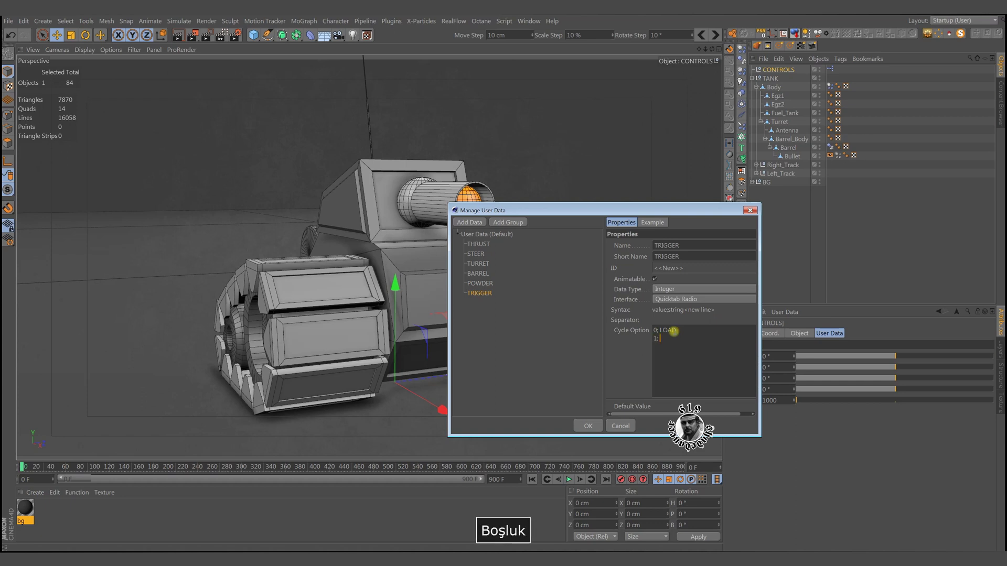
pyautogui.write('FIRE')
# Confirm the TRIGGER user data and test it, leaving it on LOAD.
pyautogui.click(587, 426)
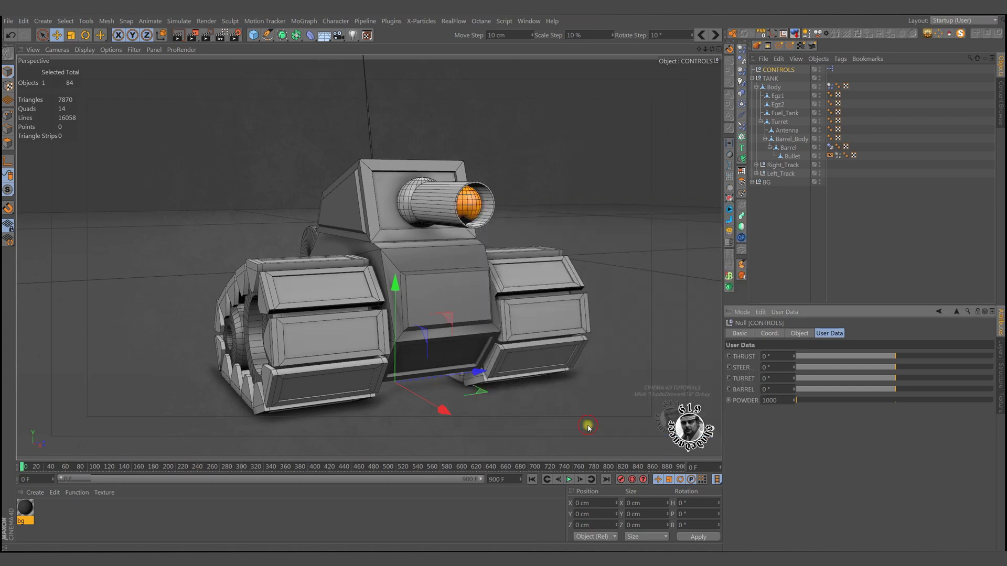
pyautogui.click(799, 412)
pyautogui.click(772, 411)
pyautogui.click(794, 412)
pyautogui.click(772, 411)
# Open the XPresso graph and add POWDER and TRIGGER outputs to the CONTROLS node.
pyautogui.click(769, 232)
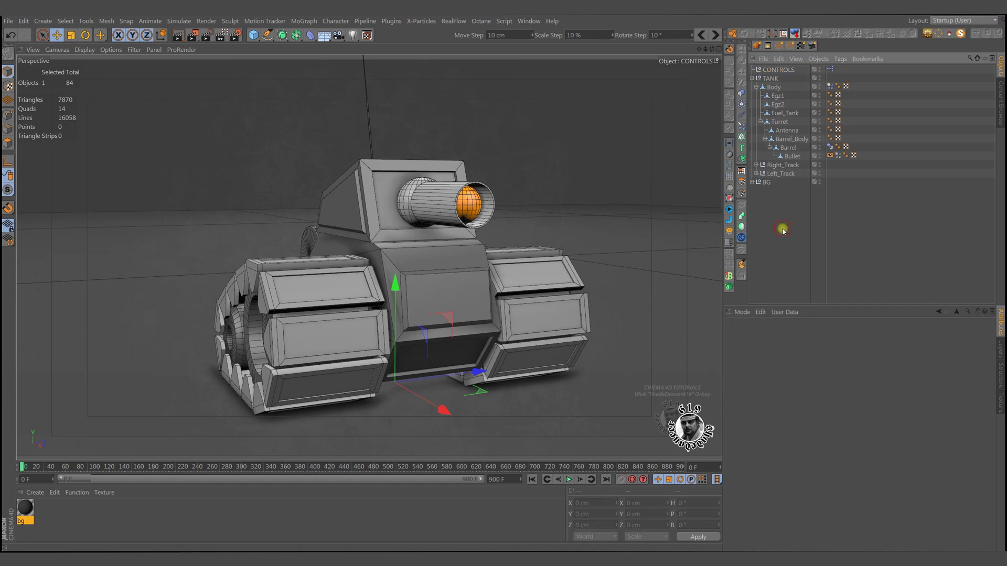
pyautogui.doubleClick(831, 71)
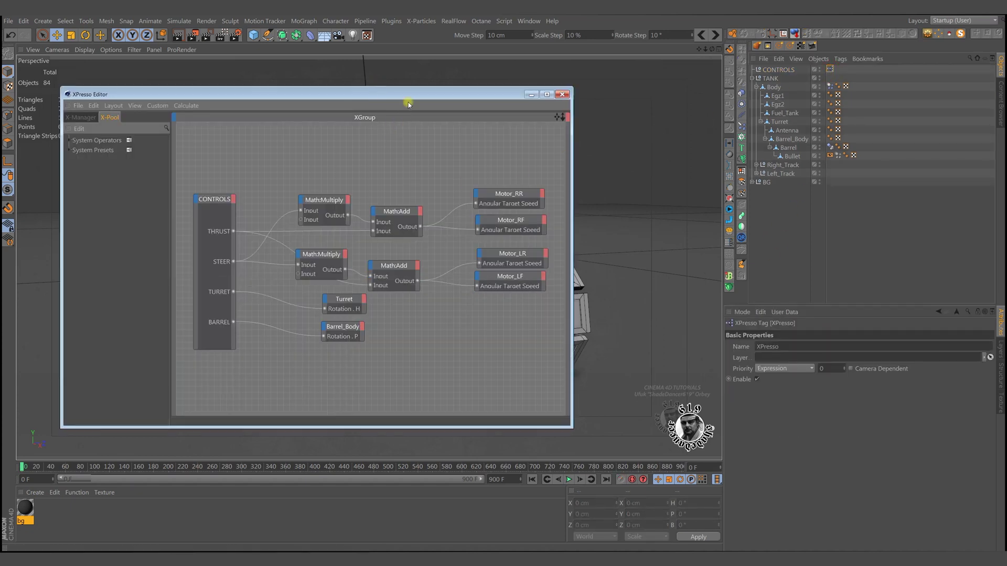
pyautogui.moveTo(573, 427); pyautogui.dragTo(685, 477)
pyautogui.click(302, 224)
pyautogui.moveTo(335, 386)
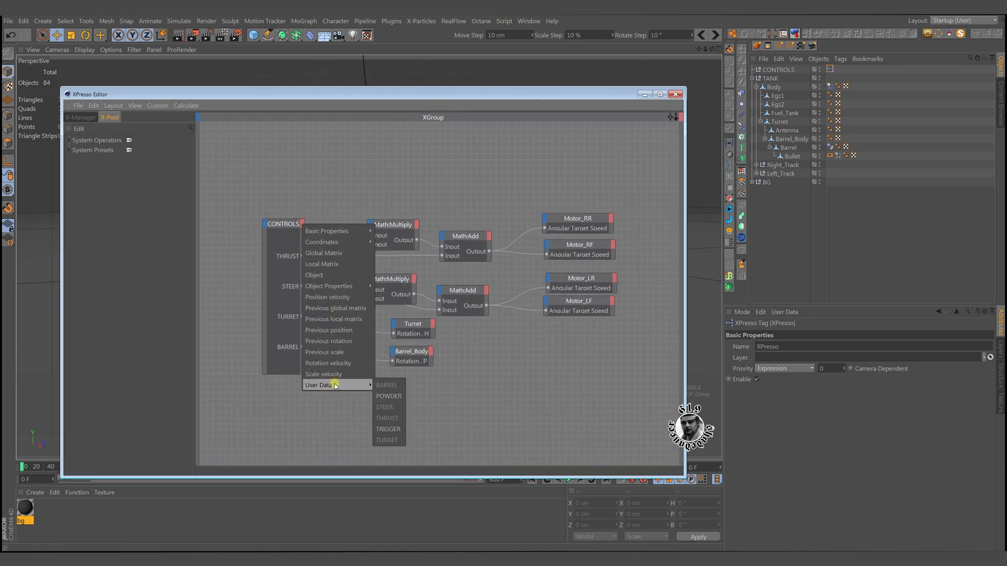
pyautogui.click(389, 396)
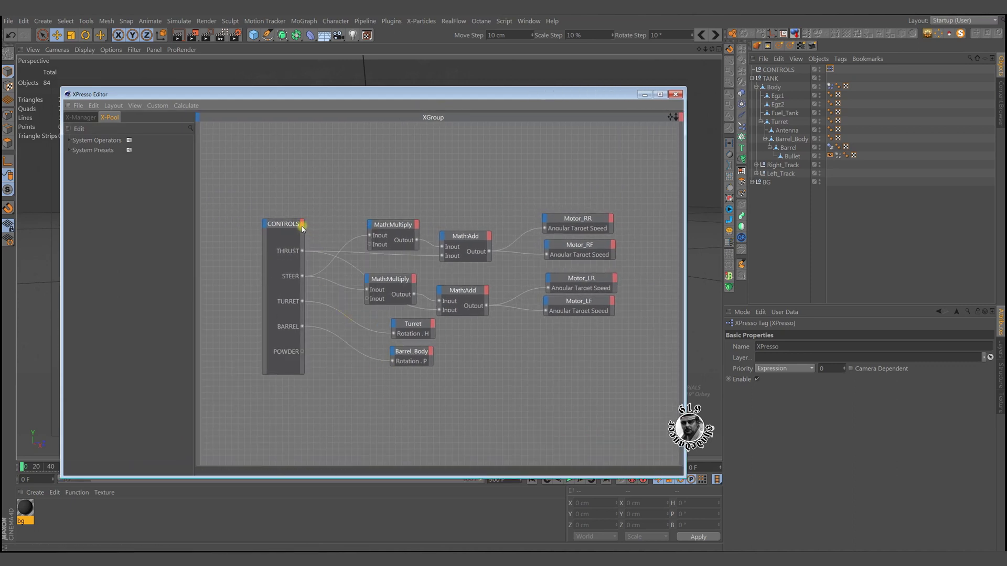
pyautogui.click(303, 225)
pyautogui.moveTo(338, 387)
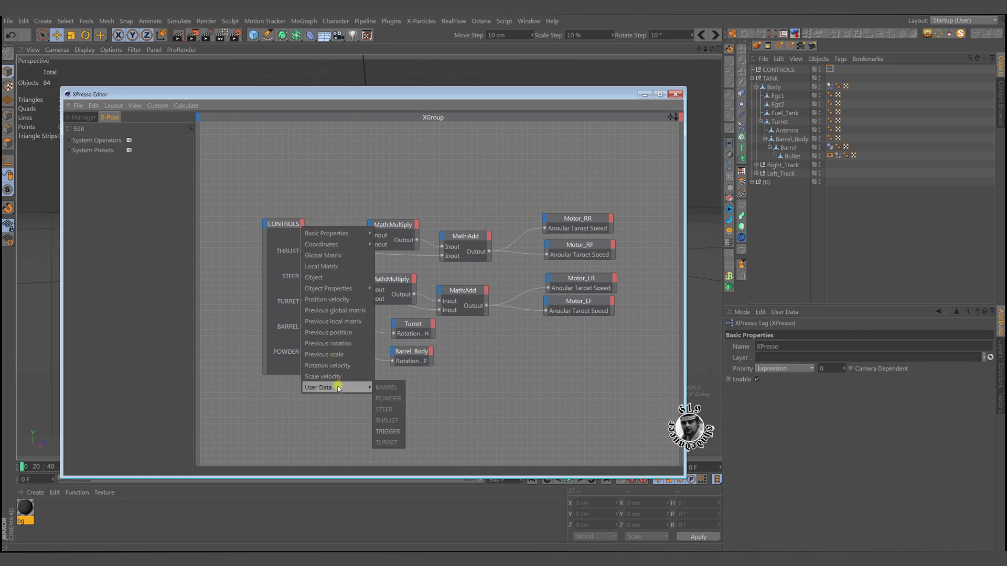
pyautogui.click(388, 431)
pyautogui.moveTo(290, 374); pyautogui.dragTo(291, 399)
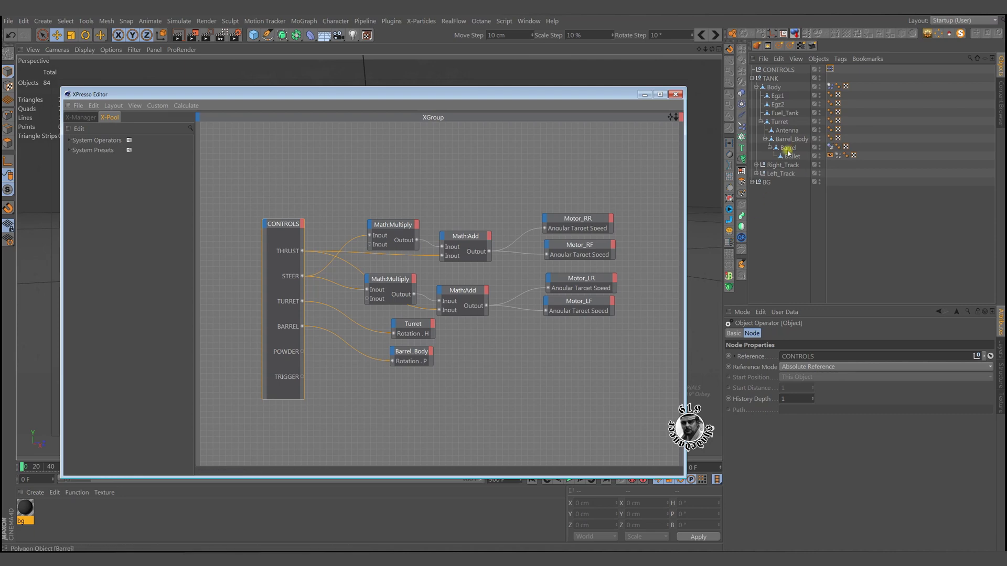
# Bring the Bullet's Dynamics Body tag into XPresso with an Initial Linear Velocity.X input.
pyautogui.click(838, 156)
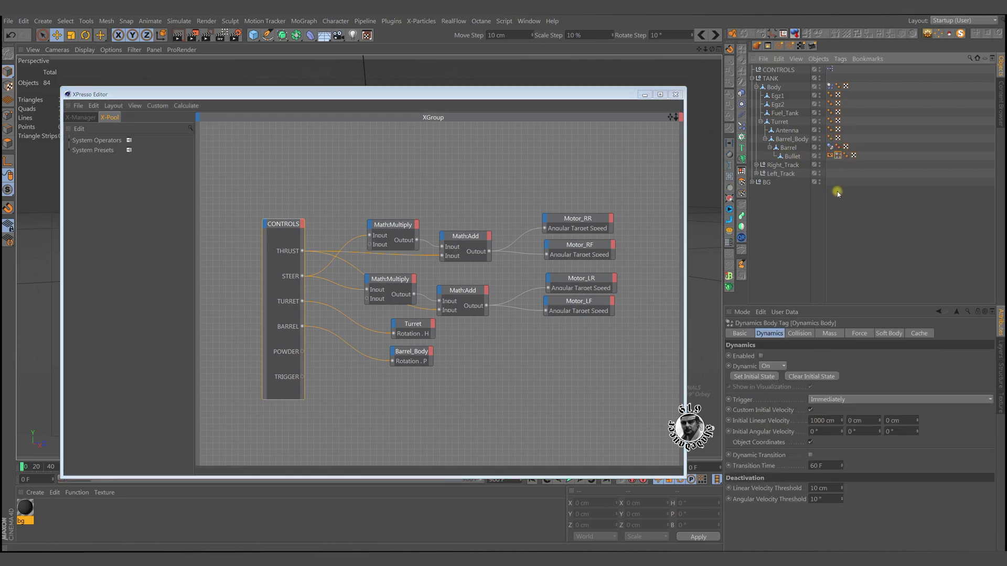
pyautogui.moveTo(838, 155); pyautogui.dragTo(457, 386)
pyautogui.click(441, 383)
pyautogui.moveTo(467, 423)
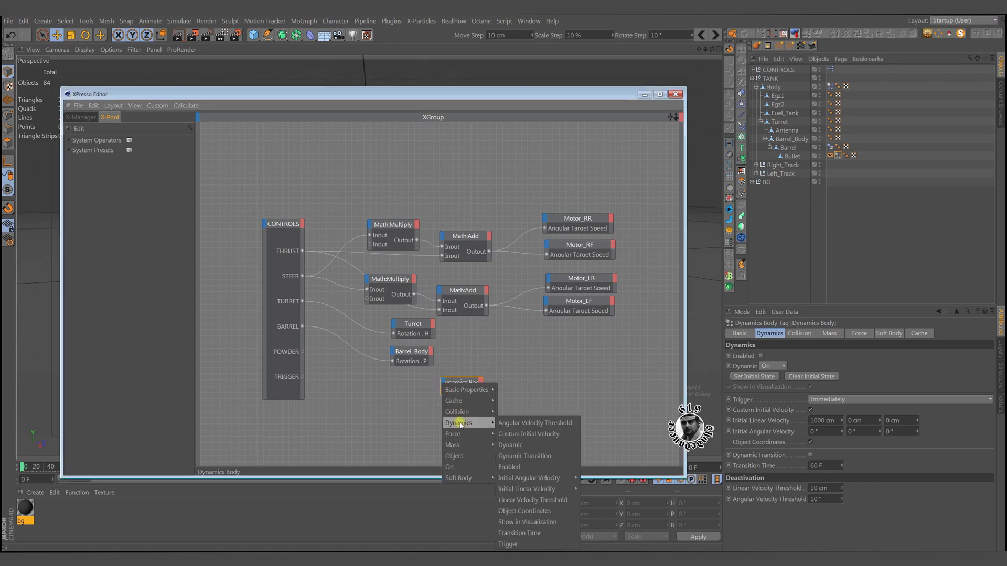
pyautogui.moveTo(540, 490)
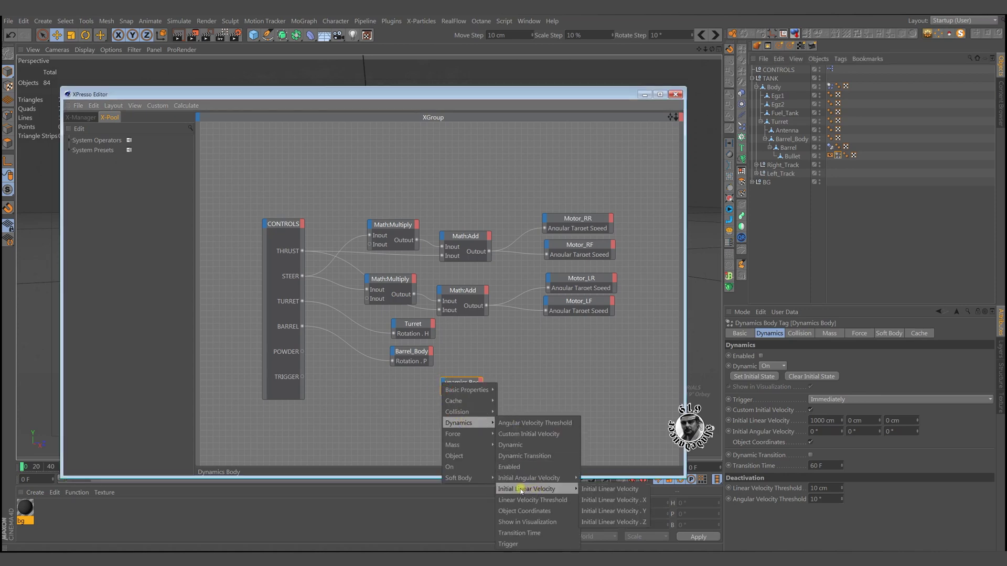
pyautogui.click(614, 500)
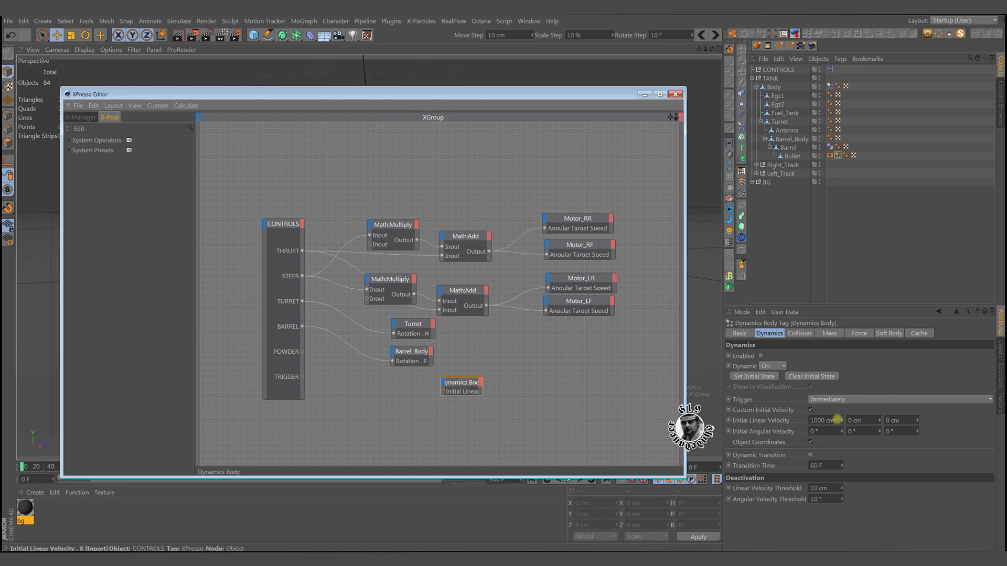
pyautogui.click(834, 421)
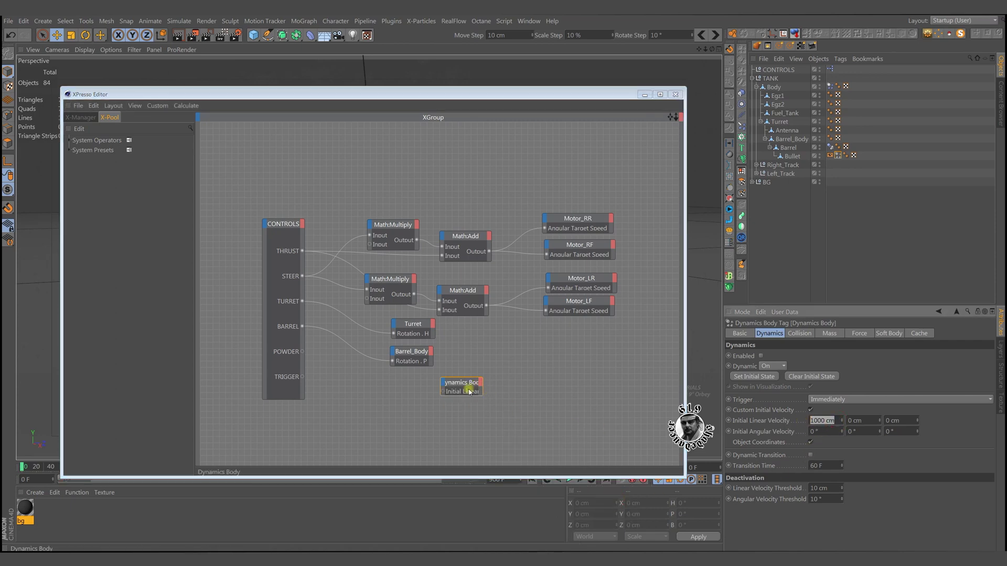
# Connect the CONTROLS POWDER output to the Initial Linear Velocity.X input.
pyautogui.click(317, 365)
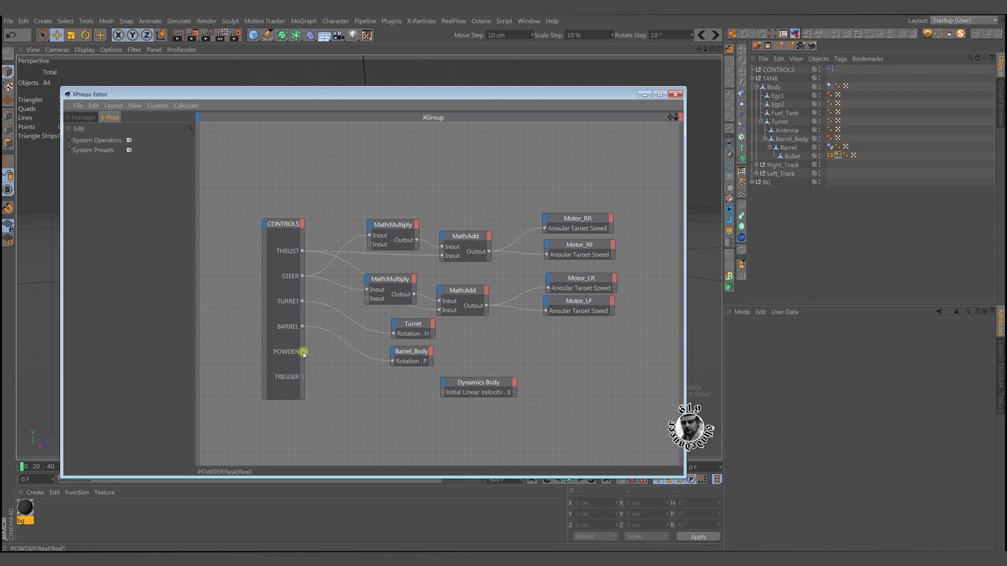
pyautogui.moveTo(303, 353); pyautogui.dragTo(449, 380)
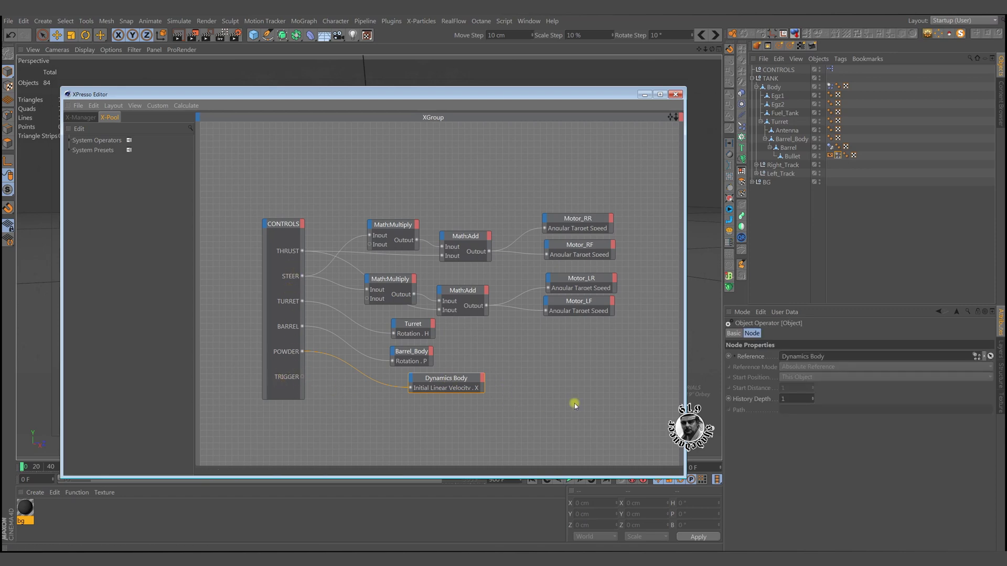
pyautogui.press('F10')
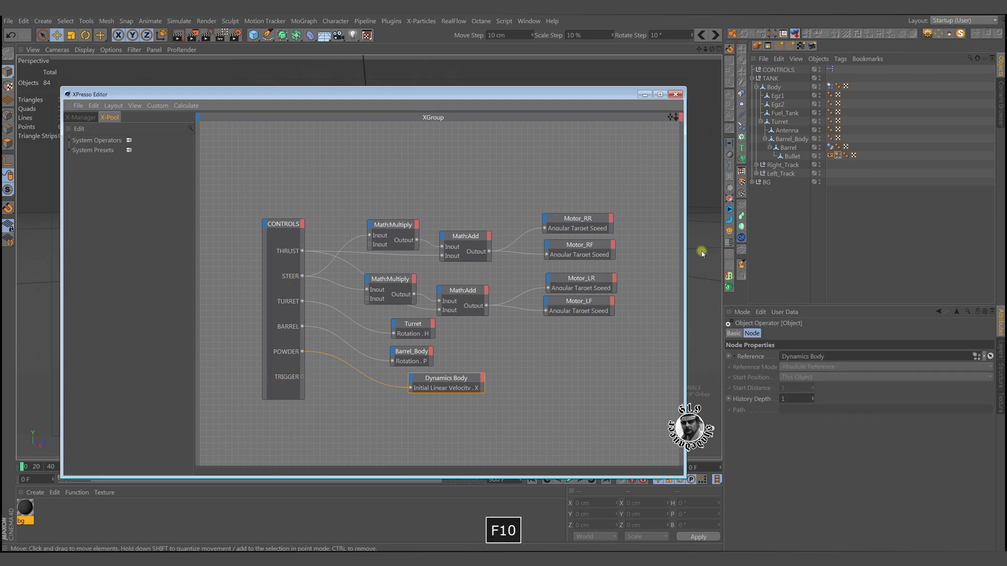
# Uncheck Enabled on the Bullet's Dynamics Body and add an Enabled input to its node.
pyautogui.click(837, 155)
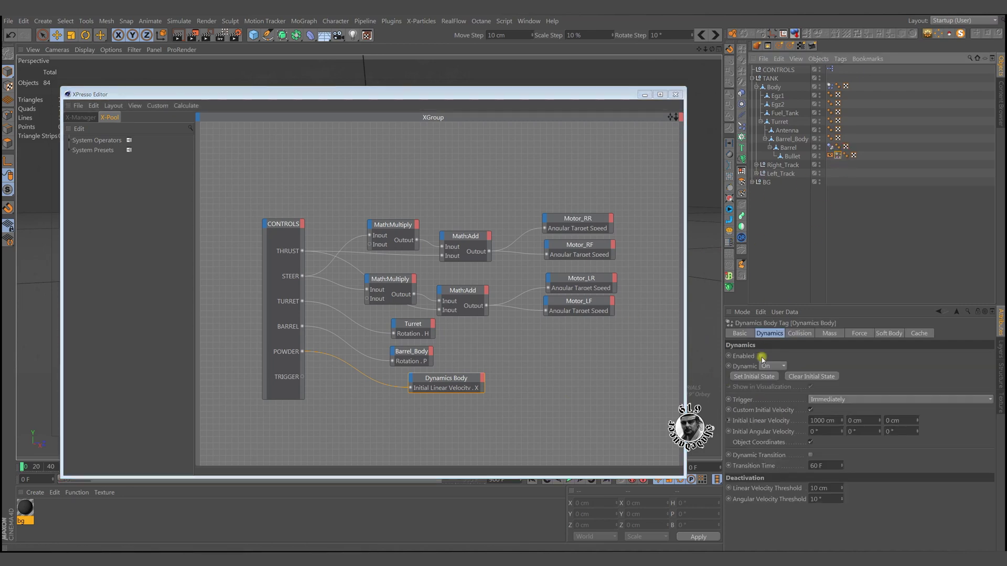
pyautogui.click(761, 356)
pyautogui.click(410, 380)
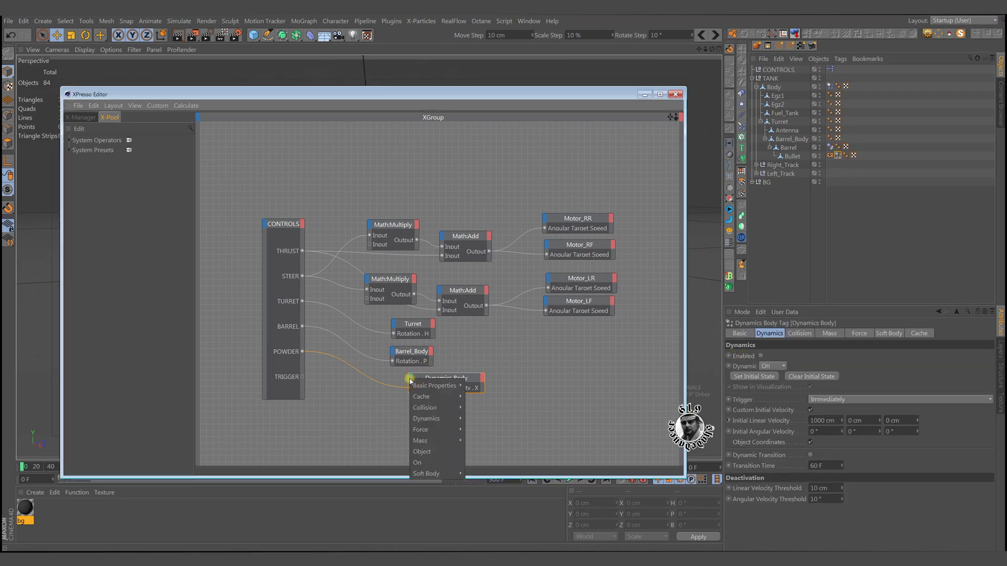
pyautogui.moveTo(428, 390)
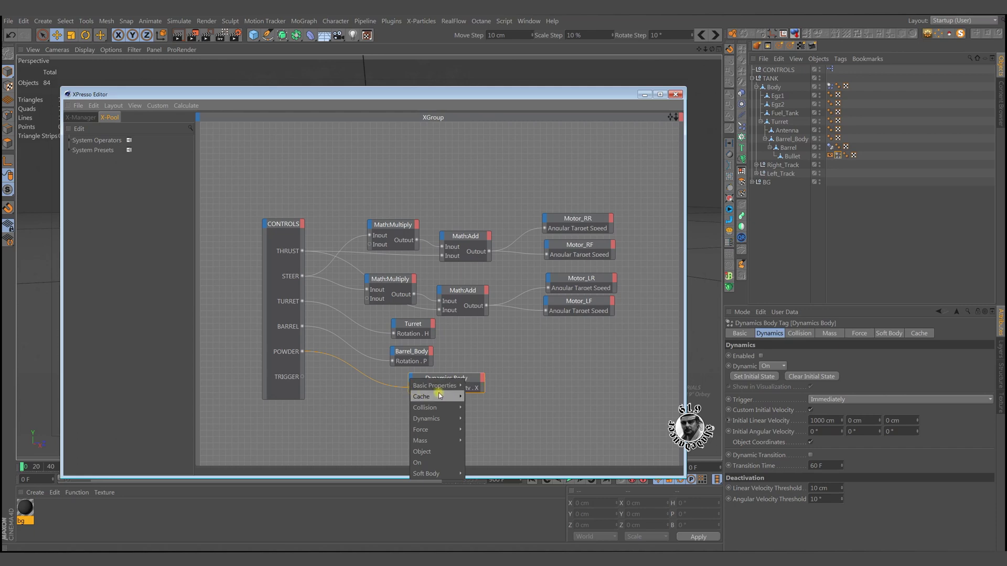
pyautogui.moveTo(429, 419)
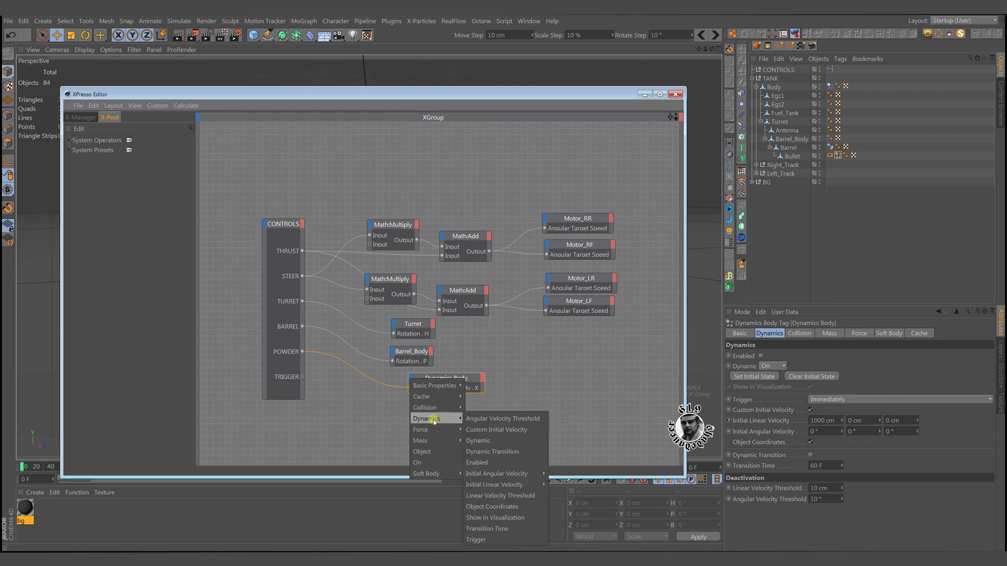
pyautogui.click(478, 463)
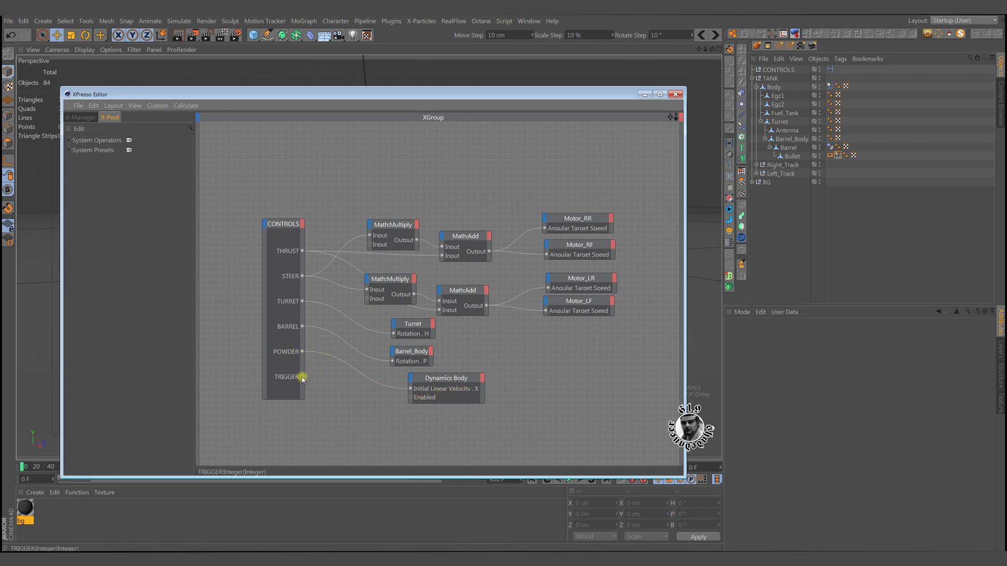
# Wire TRIGGER into the Enabled input and bring the Bullet's Display tag into XPresso.
pyautogui.moveTo(369, 388); pyautogui.dragTo(301, 376)
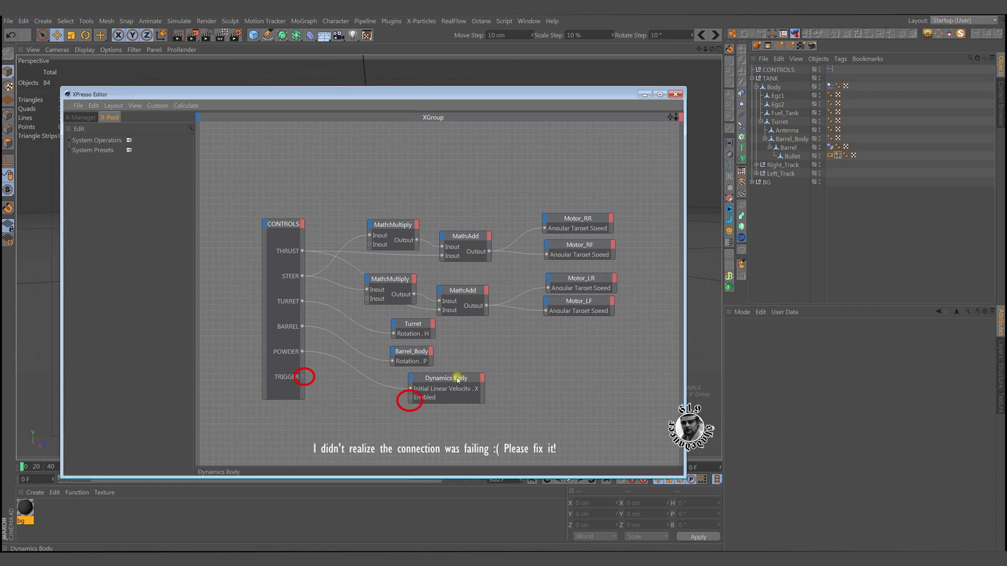
pyautogui.moveTo(449, 377); pyautogui.dragTo(455, 378)
pyautogui.moveTo(837, 156); pyautogui.dragTo(443, 426)
# Enable Use for Visibility on the Bullet's Display tag and add a Visibility input to the Display node.
pyautogui.click(829, 156)
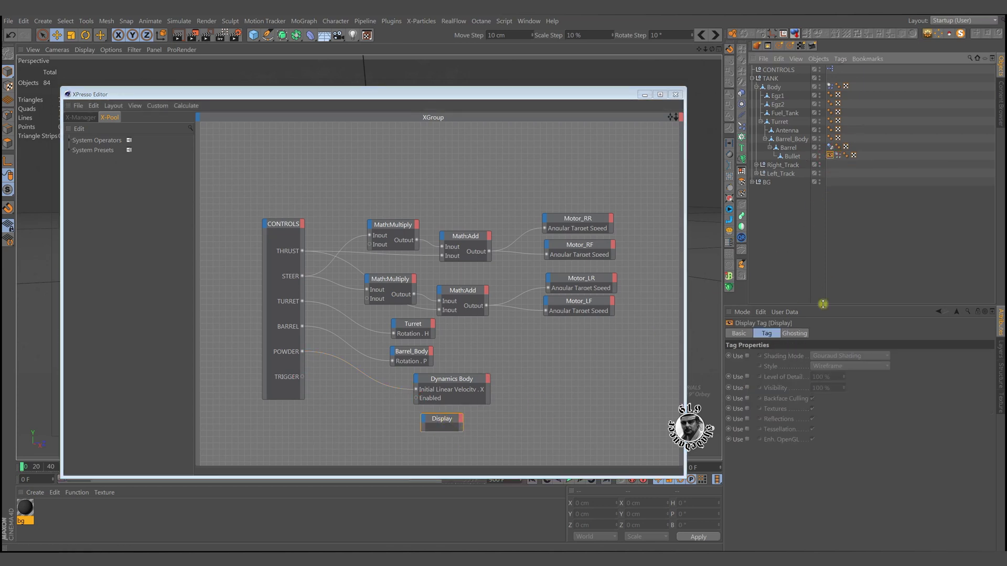
pyautogui.click(747, 388)
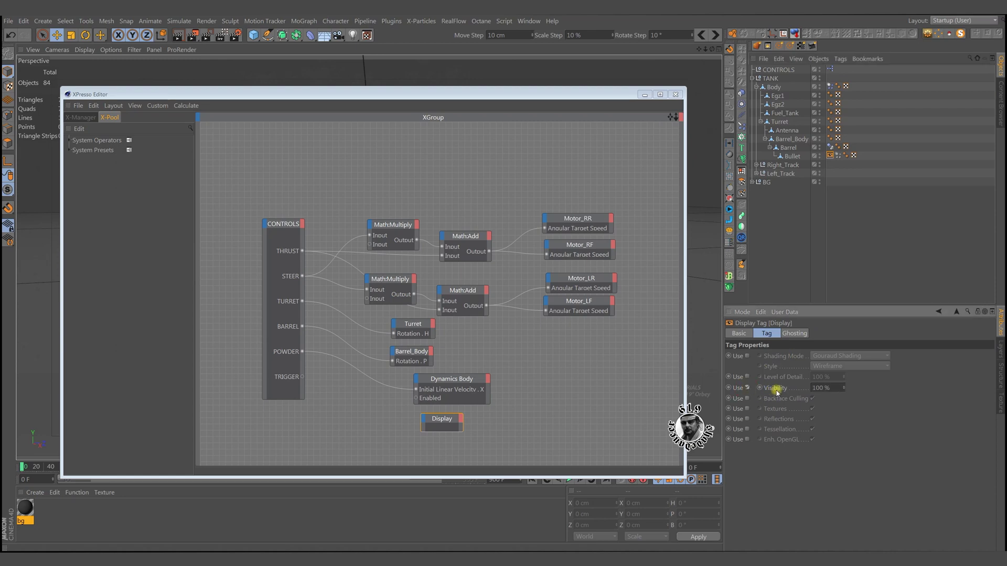
pyautogui.moveTo(425, 418); pyautogui.dragTo(426, 420)
pyautogui.click(429, 428)
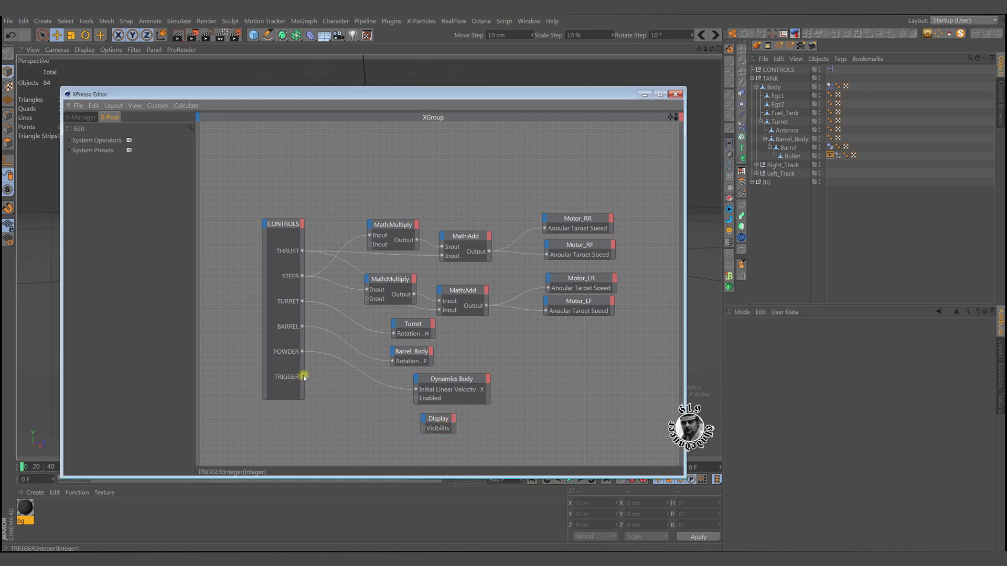
# Wire TRIGGER into the Display node's Visibility and set the bullet's Visibility to 0%.
pyautogui.moveTo(303, 377); pyautogui.dragTo(442, 419)
pyautogui.click(831, 156)
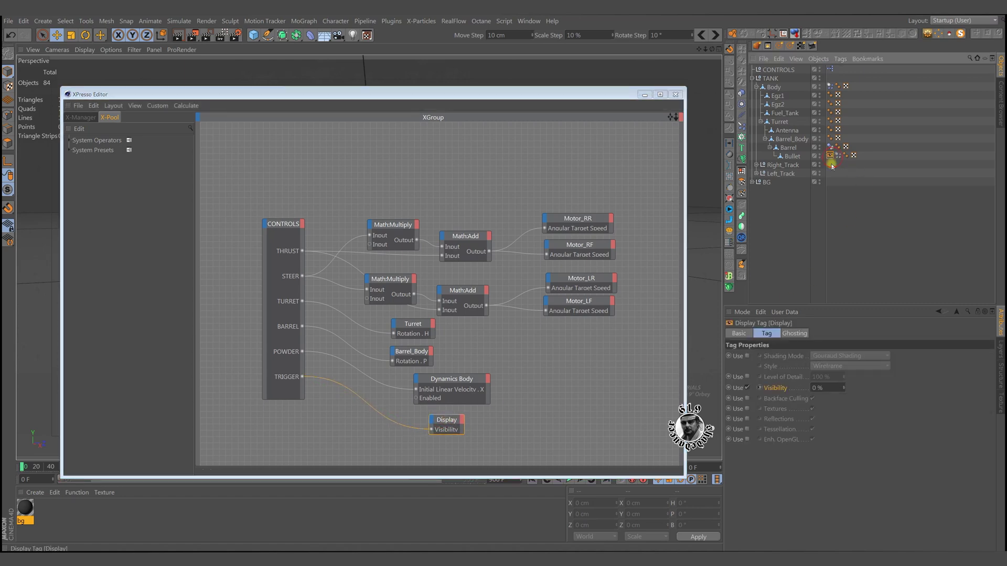
pyautogui.click(834, 387)
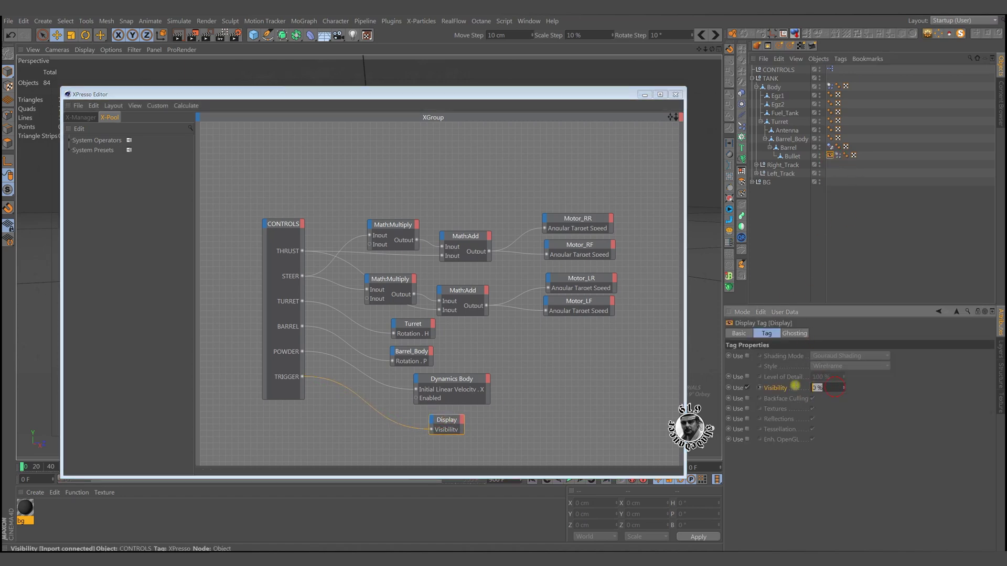
pyautogui.write('0')
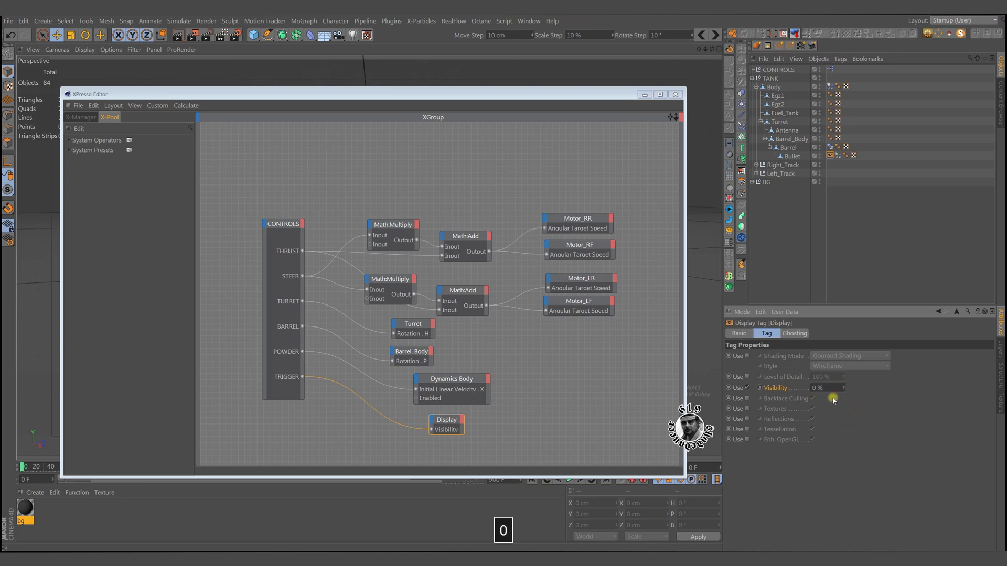
# Close XPresso and test the bullet by toggling TRIGGER between FIRE and LOAD on CONTROLS.
pyautogui.click(675, 94)
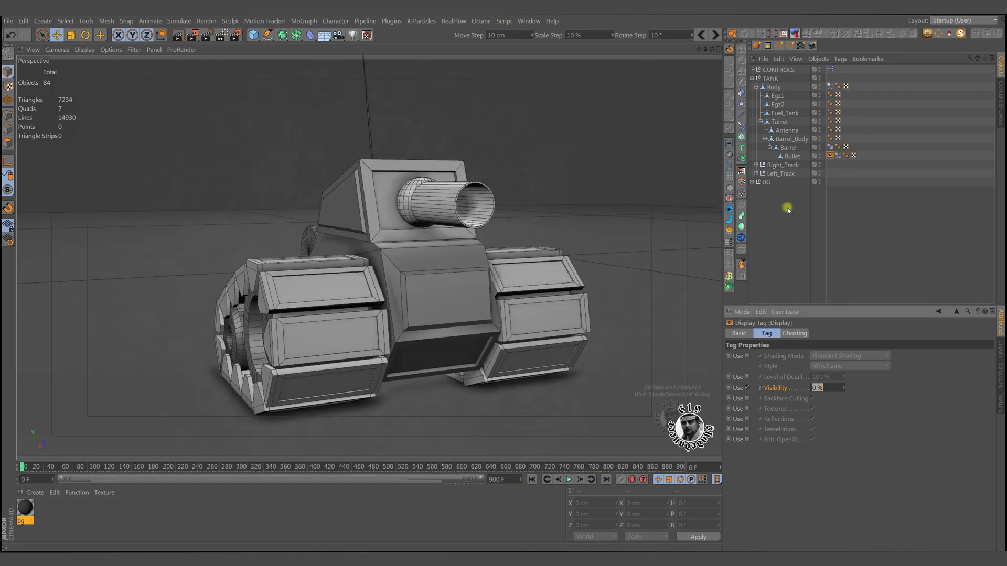
pyautogui.click(775, 70)
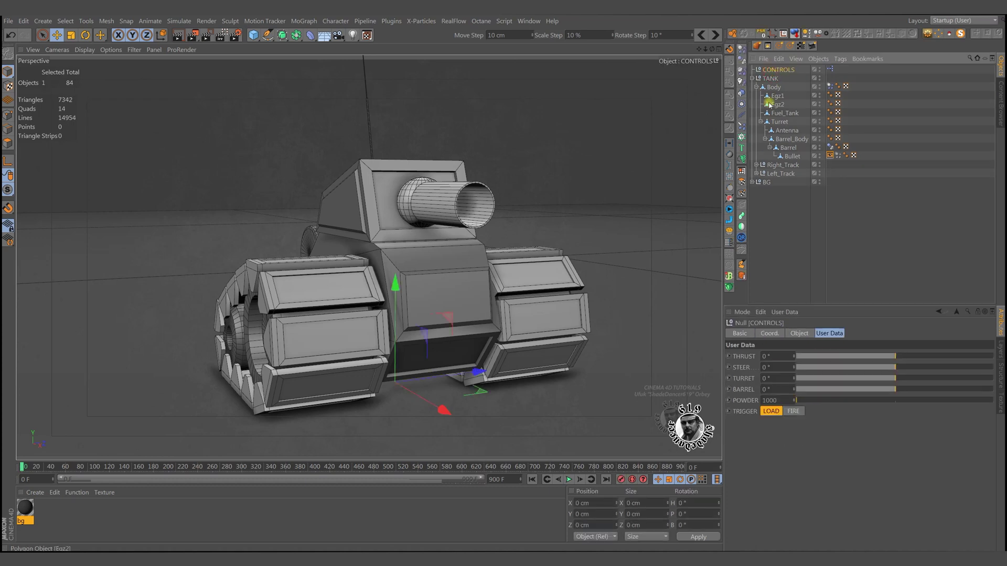
pyautogui.keyDown('alt'); pyautogui.moveTo(471, 205); pyautogui.dragTo(448, 212); pyautogui.keyUp('alt')
pyautogui.click(792, 411)
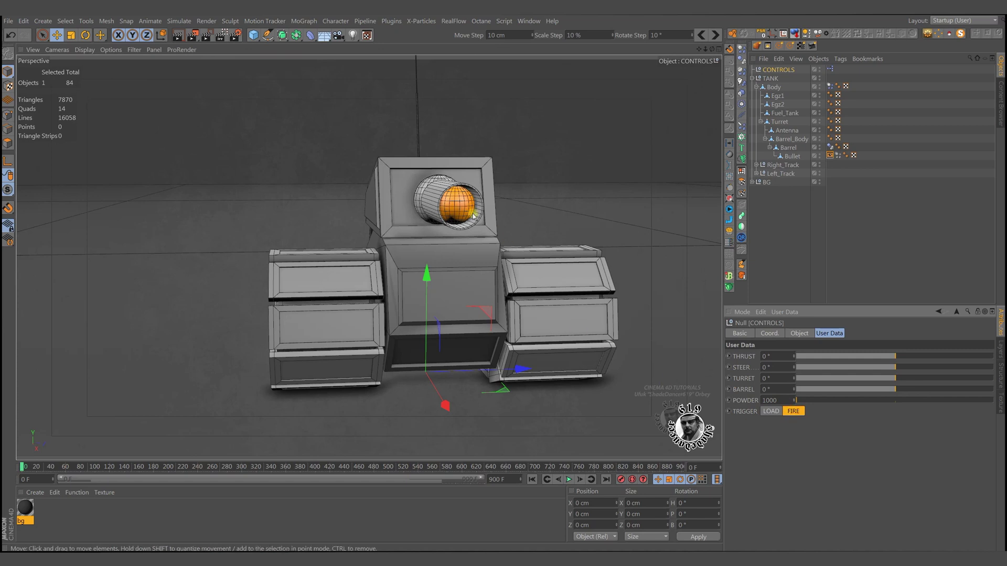
pyautogui.click(771, 411)
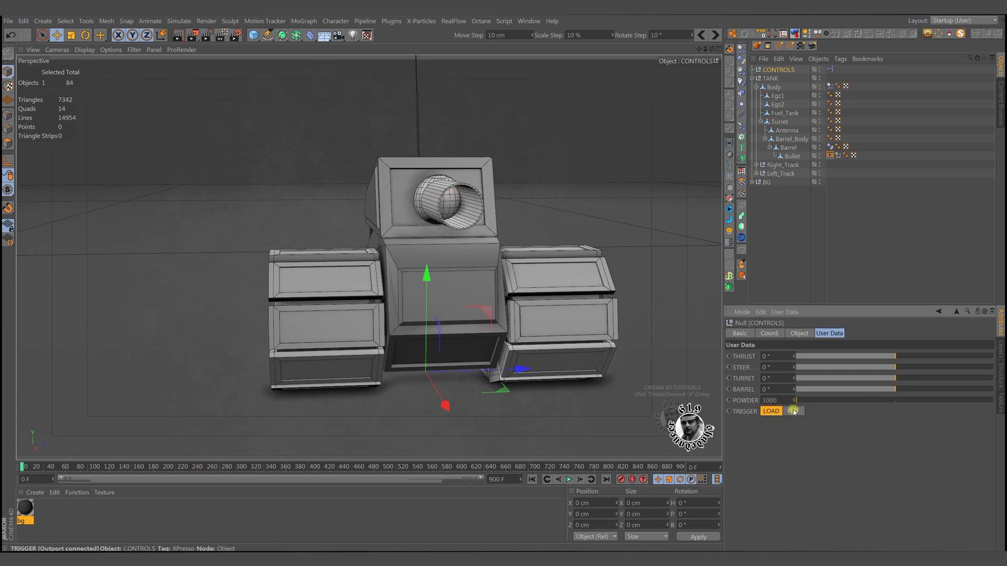
pyautogui.click(793, 412)
pyautogui.click(771, 411)
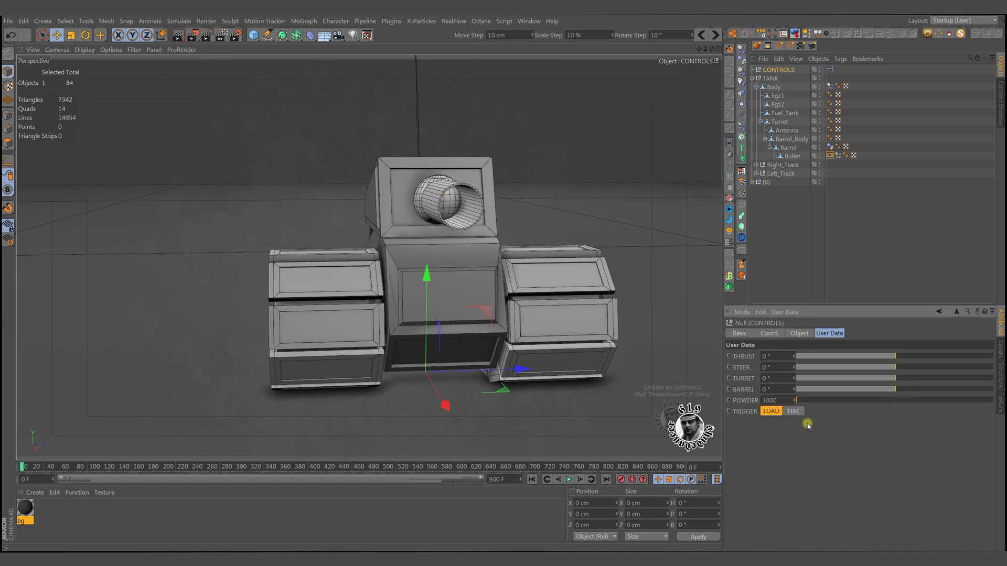
# Collapse the TANK hierarchy, deselect CONTROLS, and turn off Filter > Axis in the viewport.
pyautogui.click(752, 78)
pyautogui.click(455, 293)
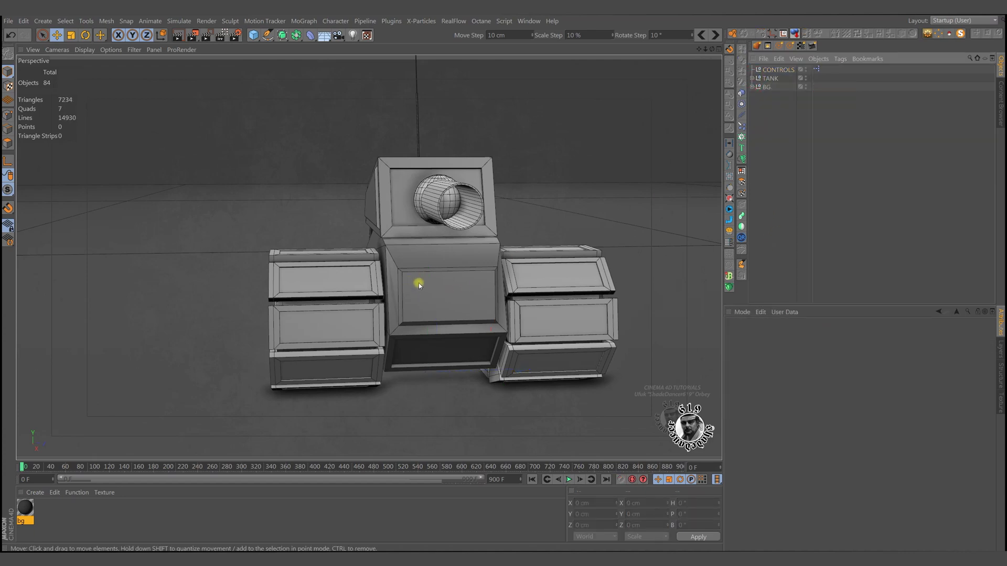
pyautogui.keyDown('alt'); pyautogui.moveTo(419, 282); pyautogui.dragTo(442, 275); pyautogui.keyUp('alt')
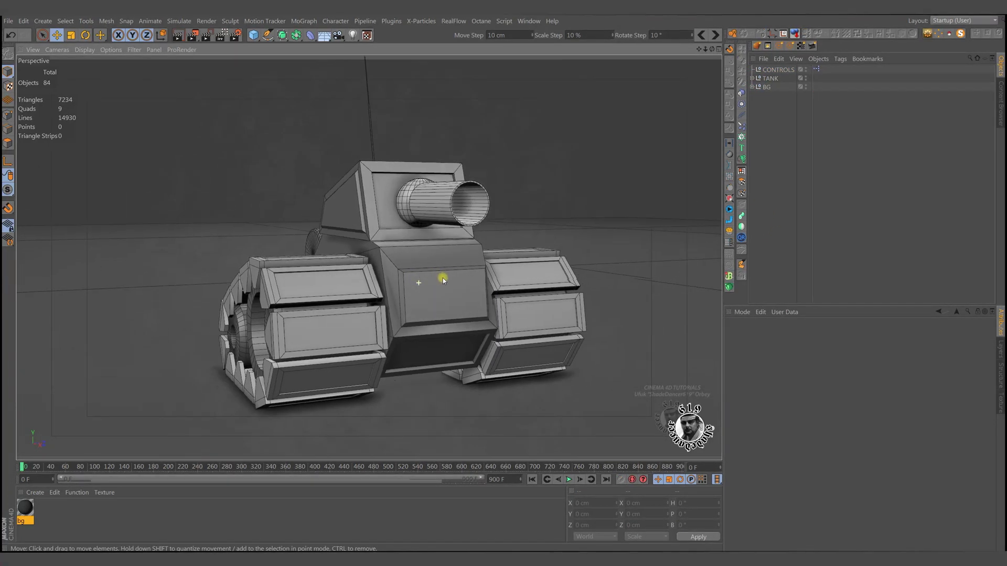
pyautogui.hotkey('ctrl', 'z')
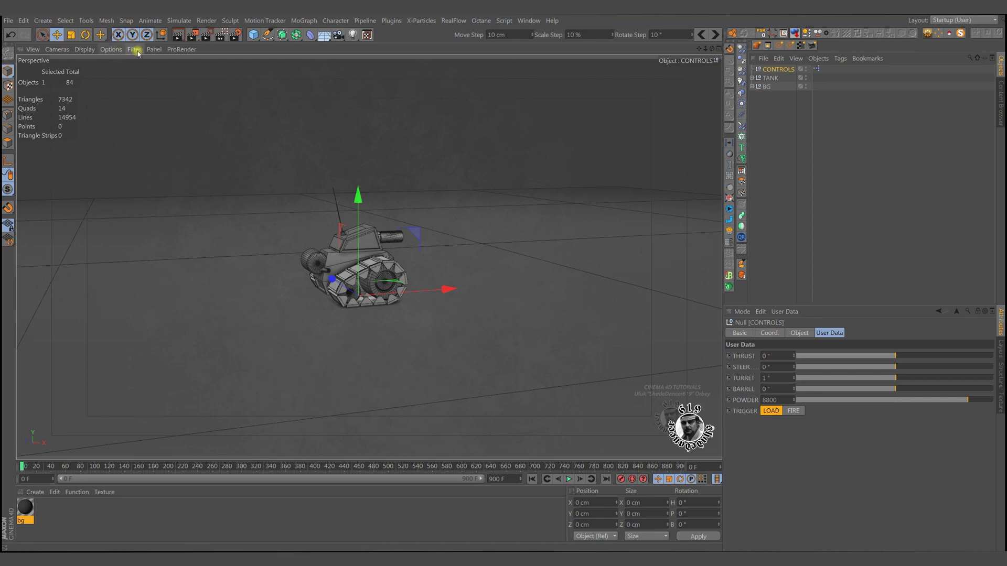
pyautogui.click(135, 49)
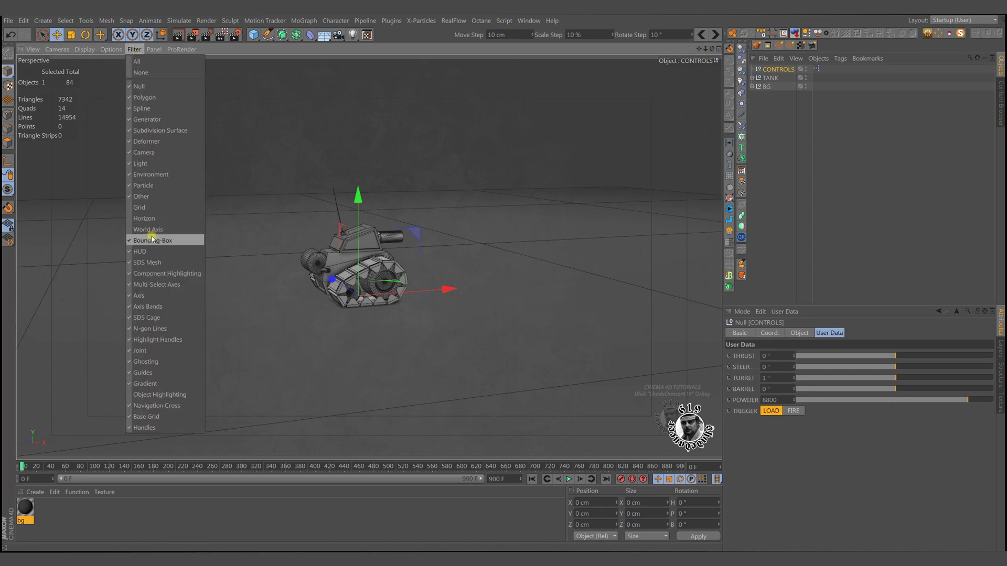
pyautogui.click(139, 296)
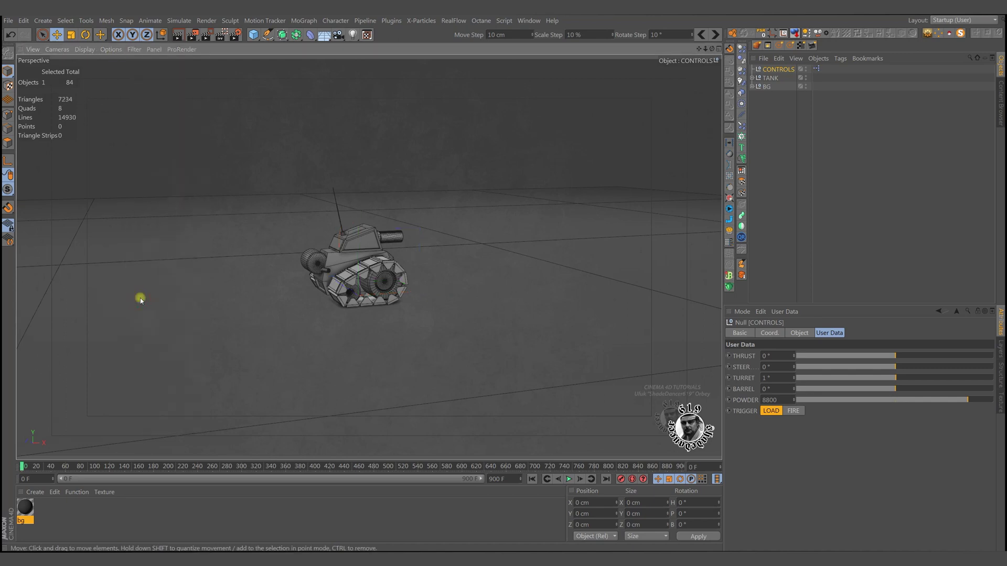
# During playback, drive at -180° then 140° thrust, steer, rotate the turret and tilt the barrel down.
pyautogui.click(570, 479)
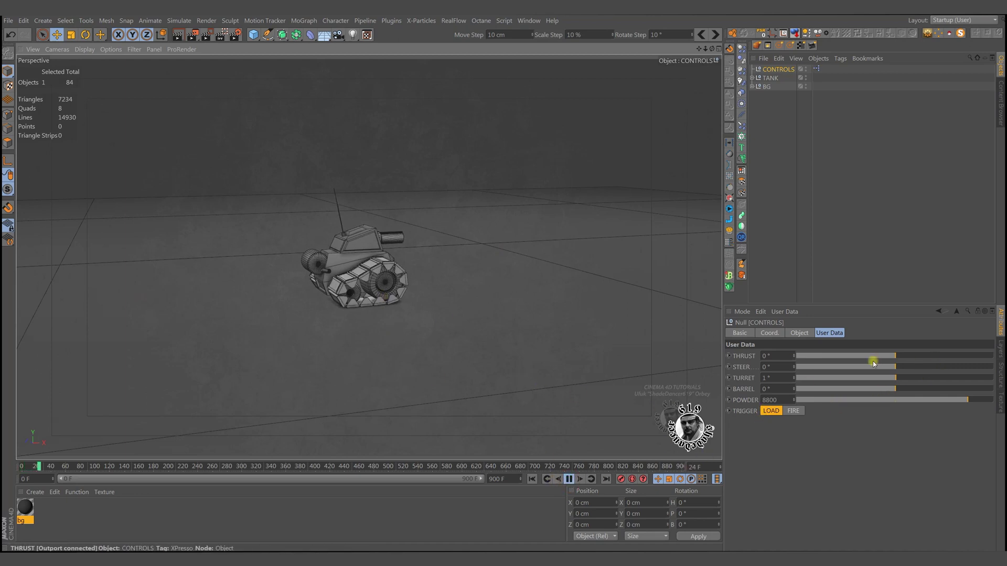
pyautogui.click(837, 356)
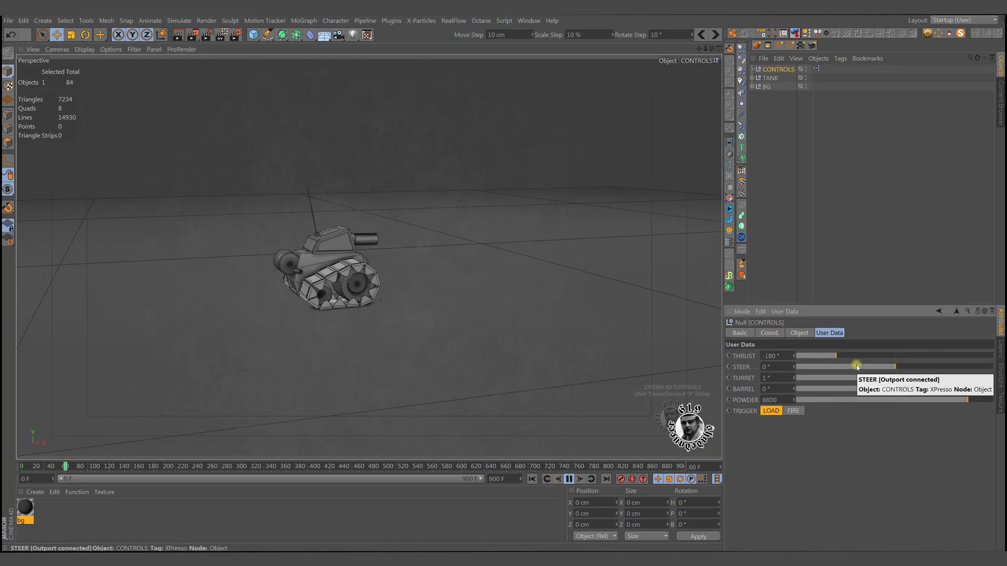
pyautogui.click(875, 367)
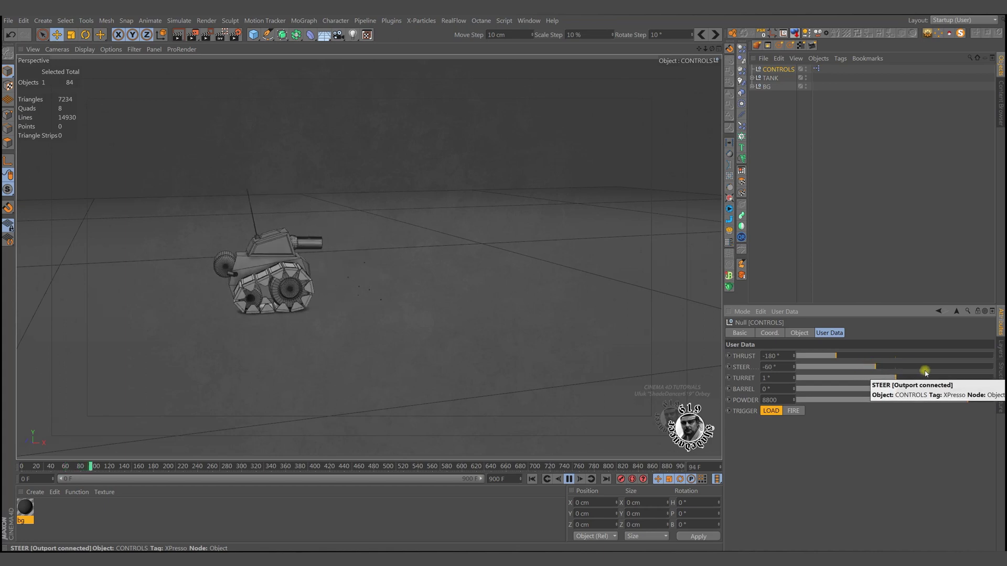
pyautogui.click(895, 368)
pyautogui.click(941, 356)
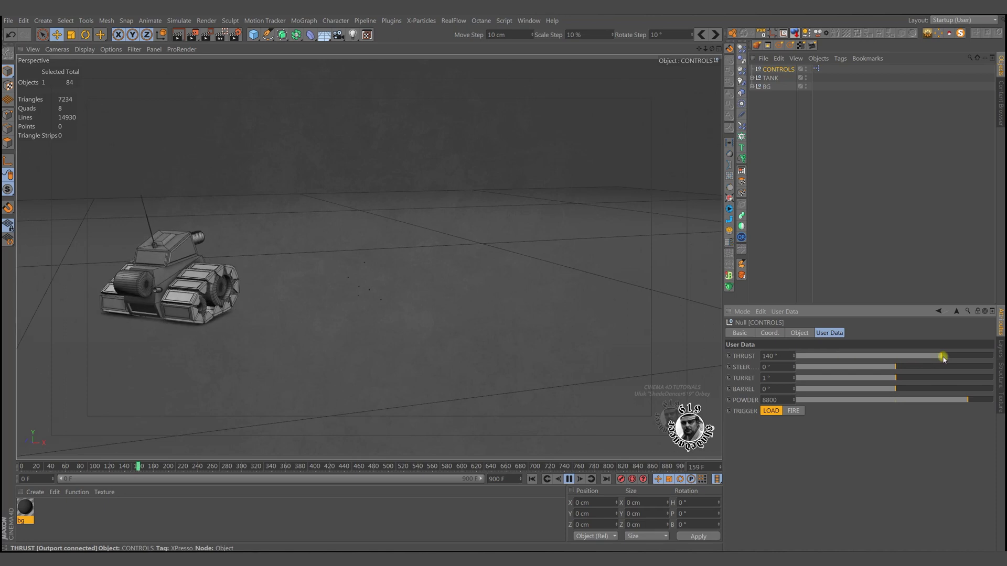
pyautogui.click(899, 378)
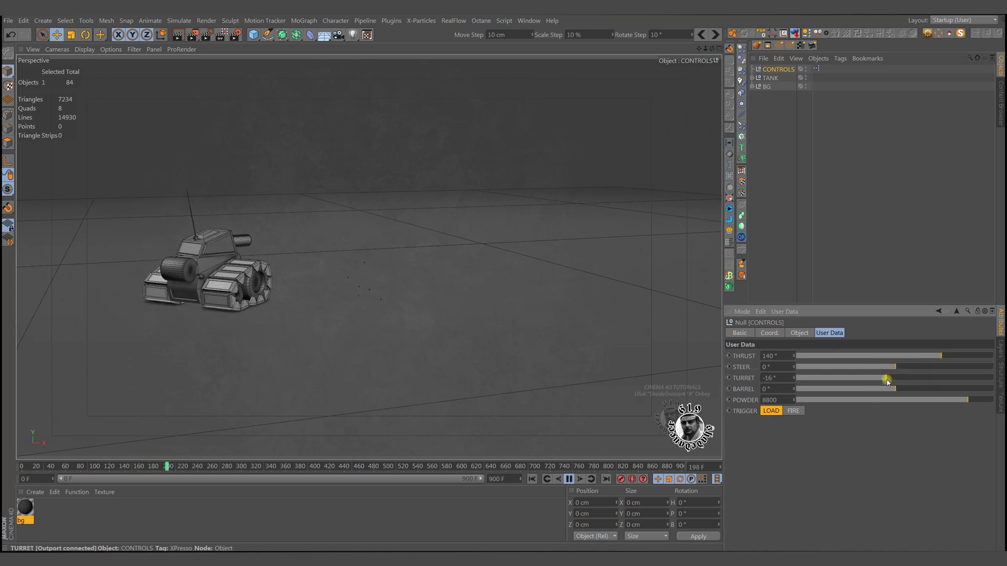
pyautogui.click(889, 390)
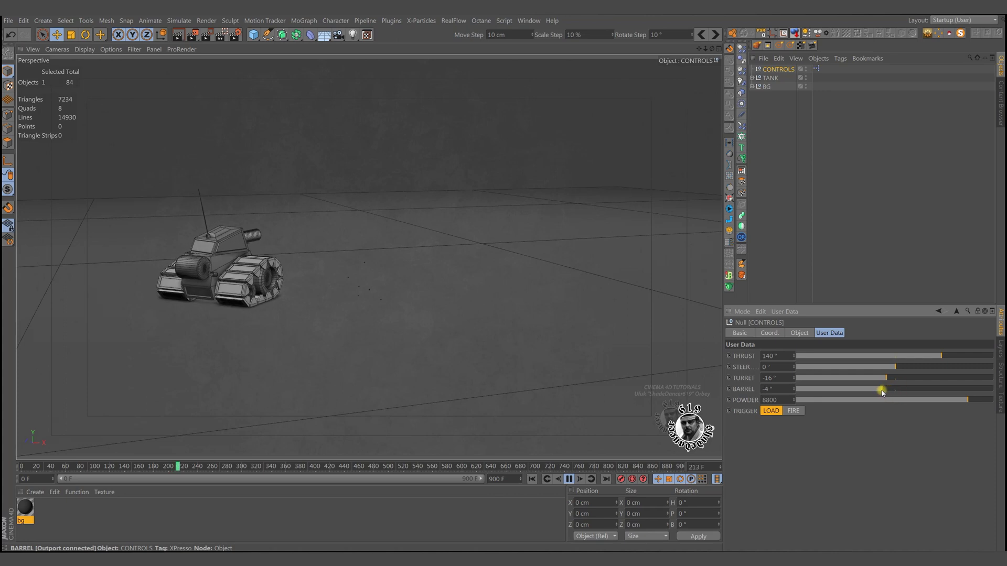
# Fire and reload the bullet several times while driving, then stop and rewind to frame 0.
pyautogui.click(793, 412)
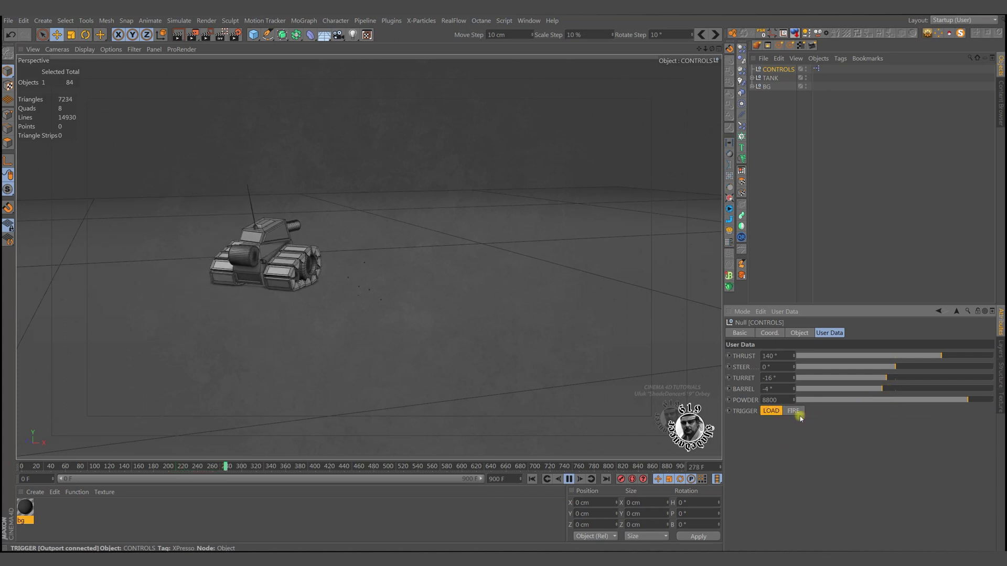
pyautogui.click(795, 412)
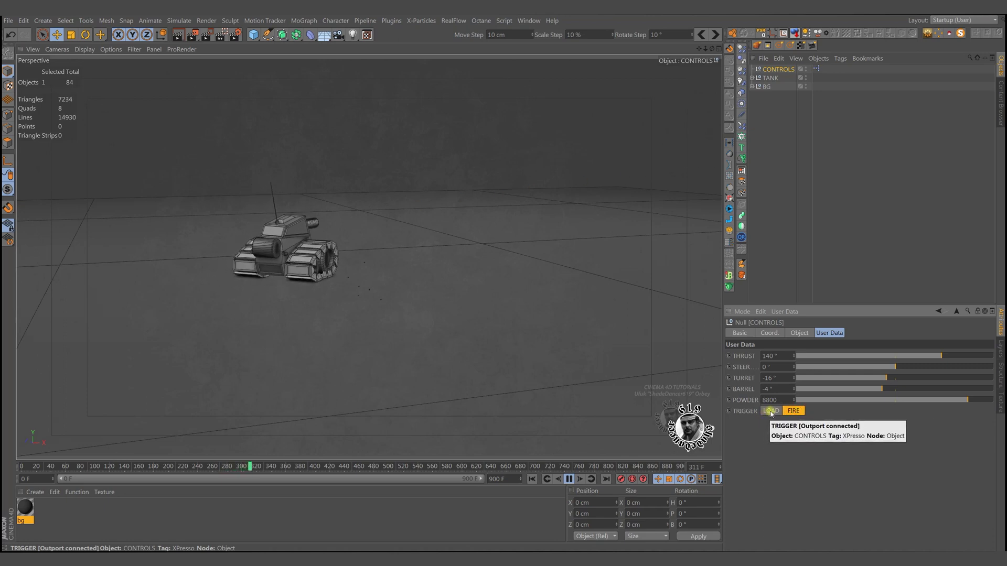
pyautogui.click(771, 412)
pyautogui.click(768, 415)
pyautogui.click(569, 478)
pyautogui.click(534, 479)
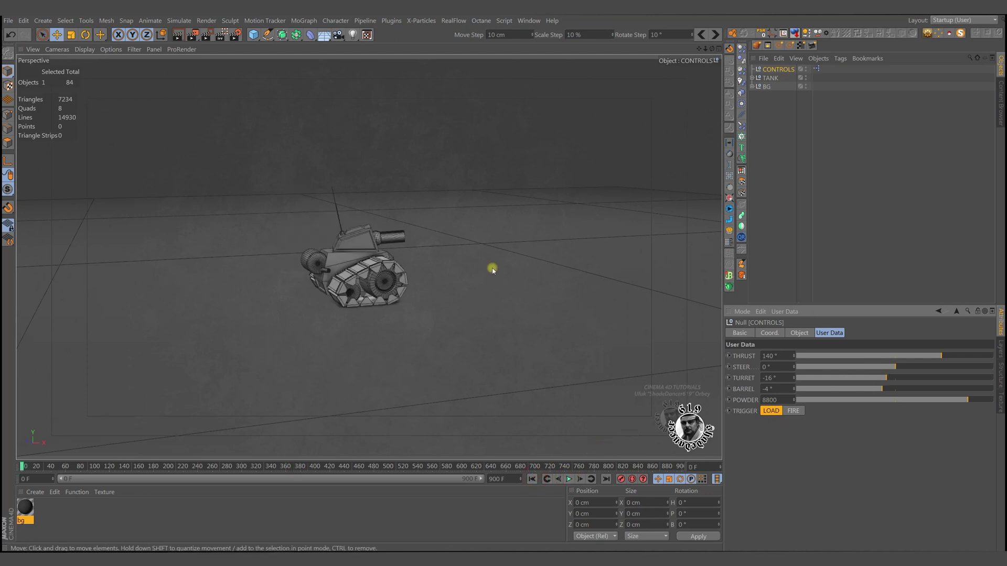
# Recentre the turret, reset the barrel to 0°, replay with STEER 230°, then fire and reload.
pyautogui.keyDown('alt'); pyautogui.moveTo(411, 286); pyautogui.dragTo(326, 284); pyautogui.keyUp('alt')
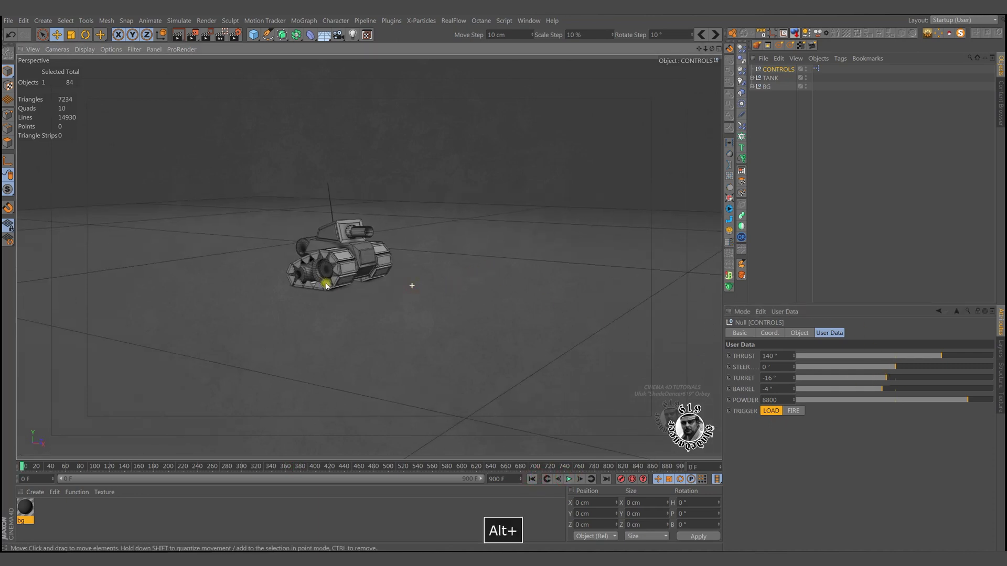
pyautogui.click(891, 379)
pyautogui.moveTo(890, 394); pyautogui.dragTo(895, 392)
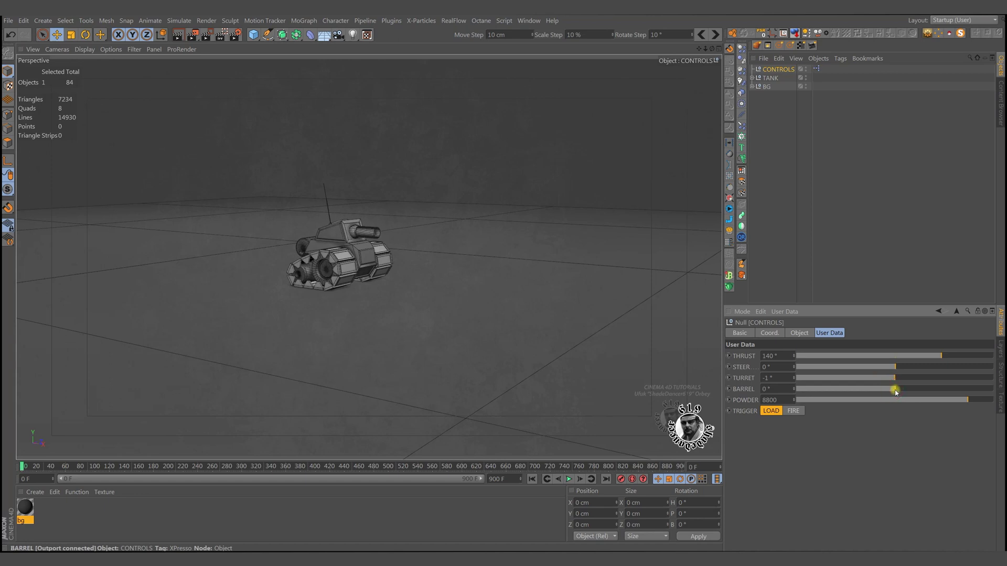
pyautogui.click(569, 479)
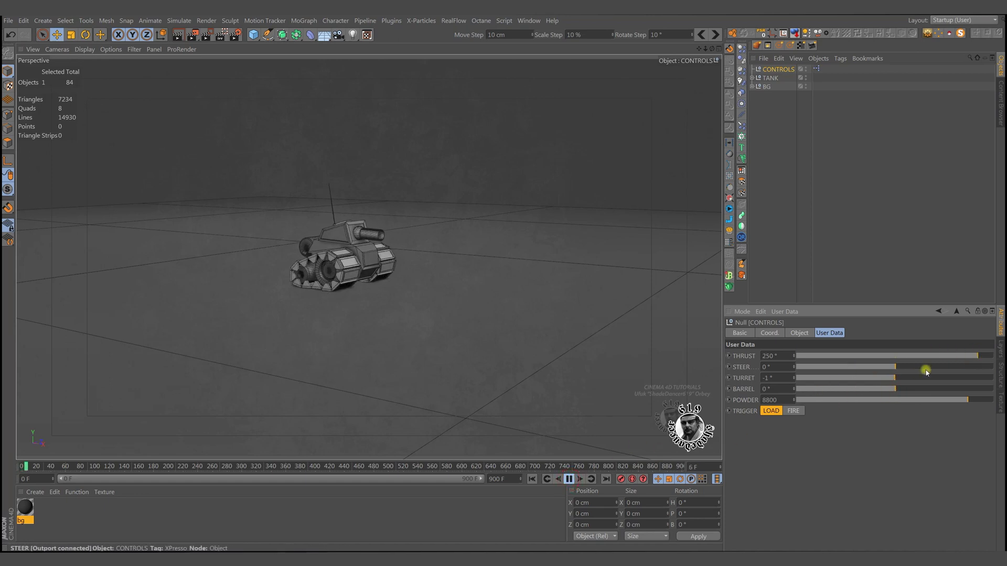
pyautogui.click(970, 367)
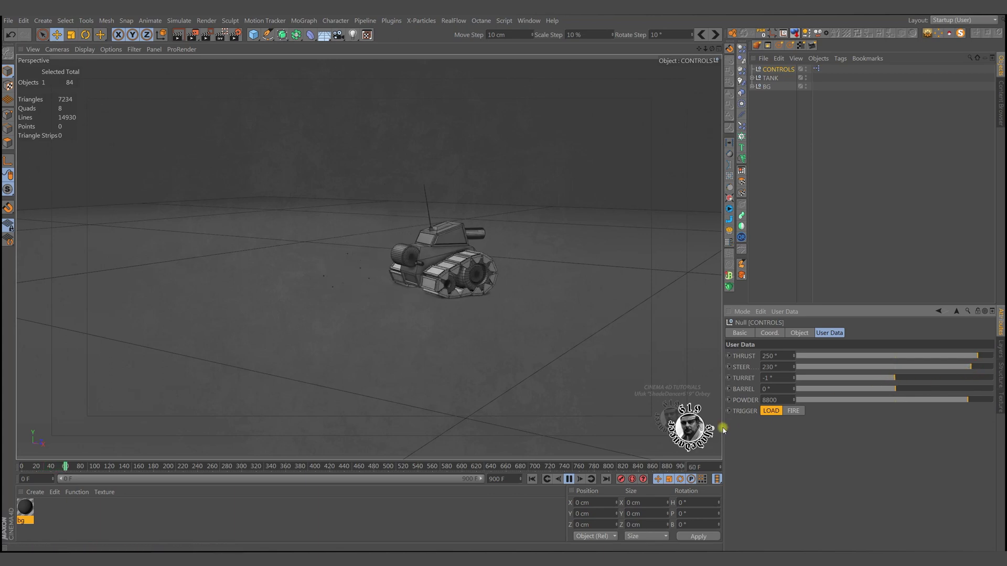
pyautogui.click(794, 411)
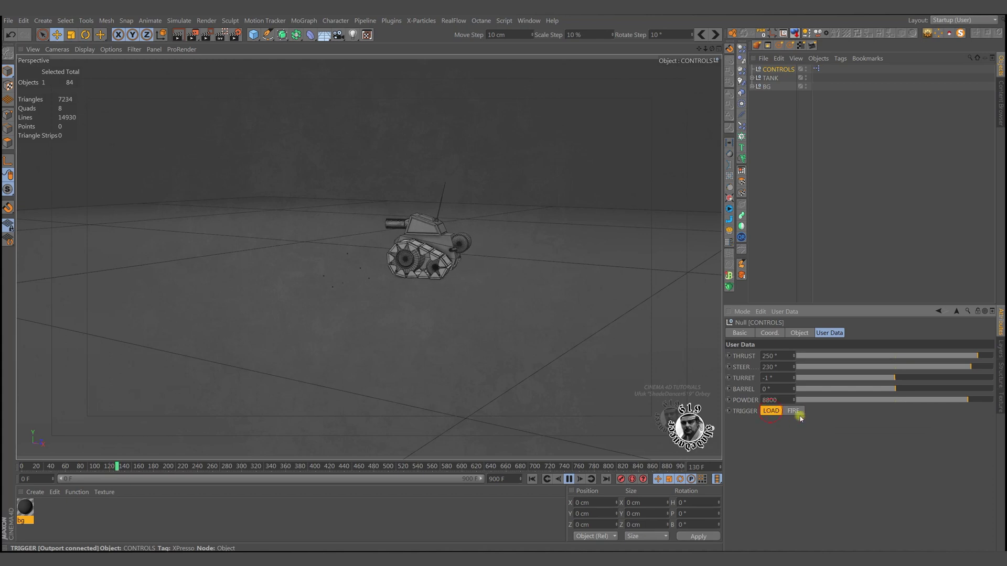
pyautogui.click(773, 412)
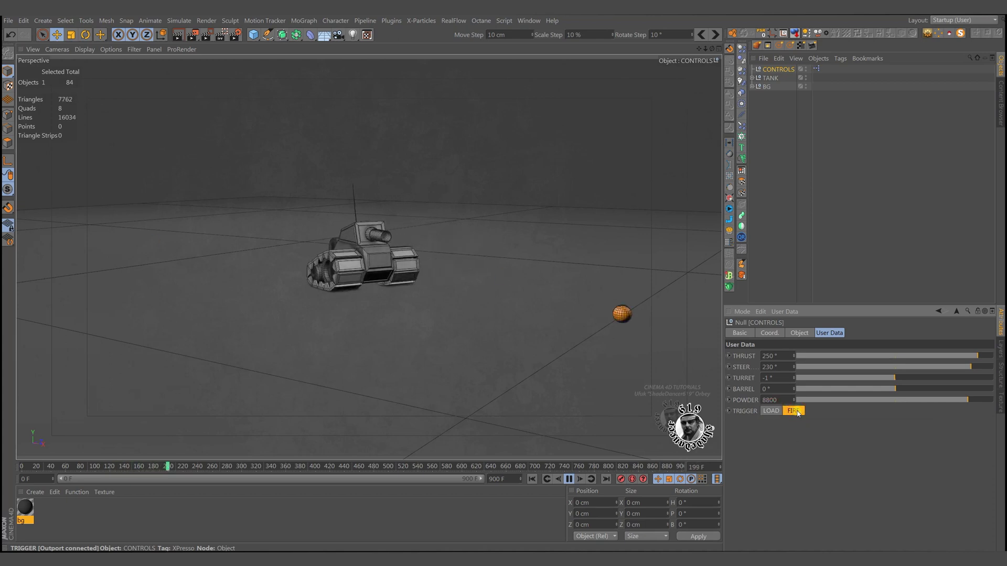